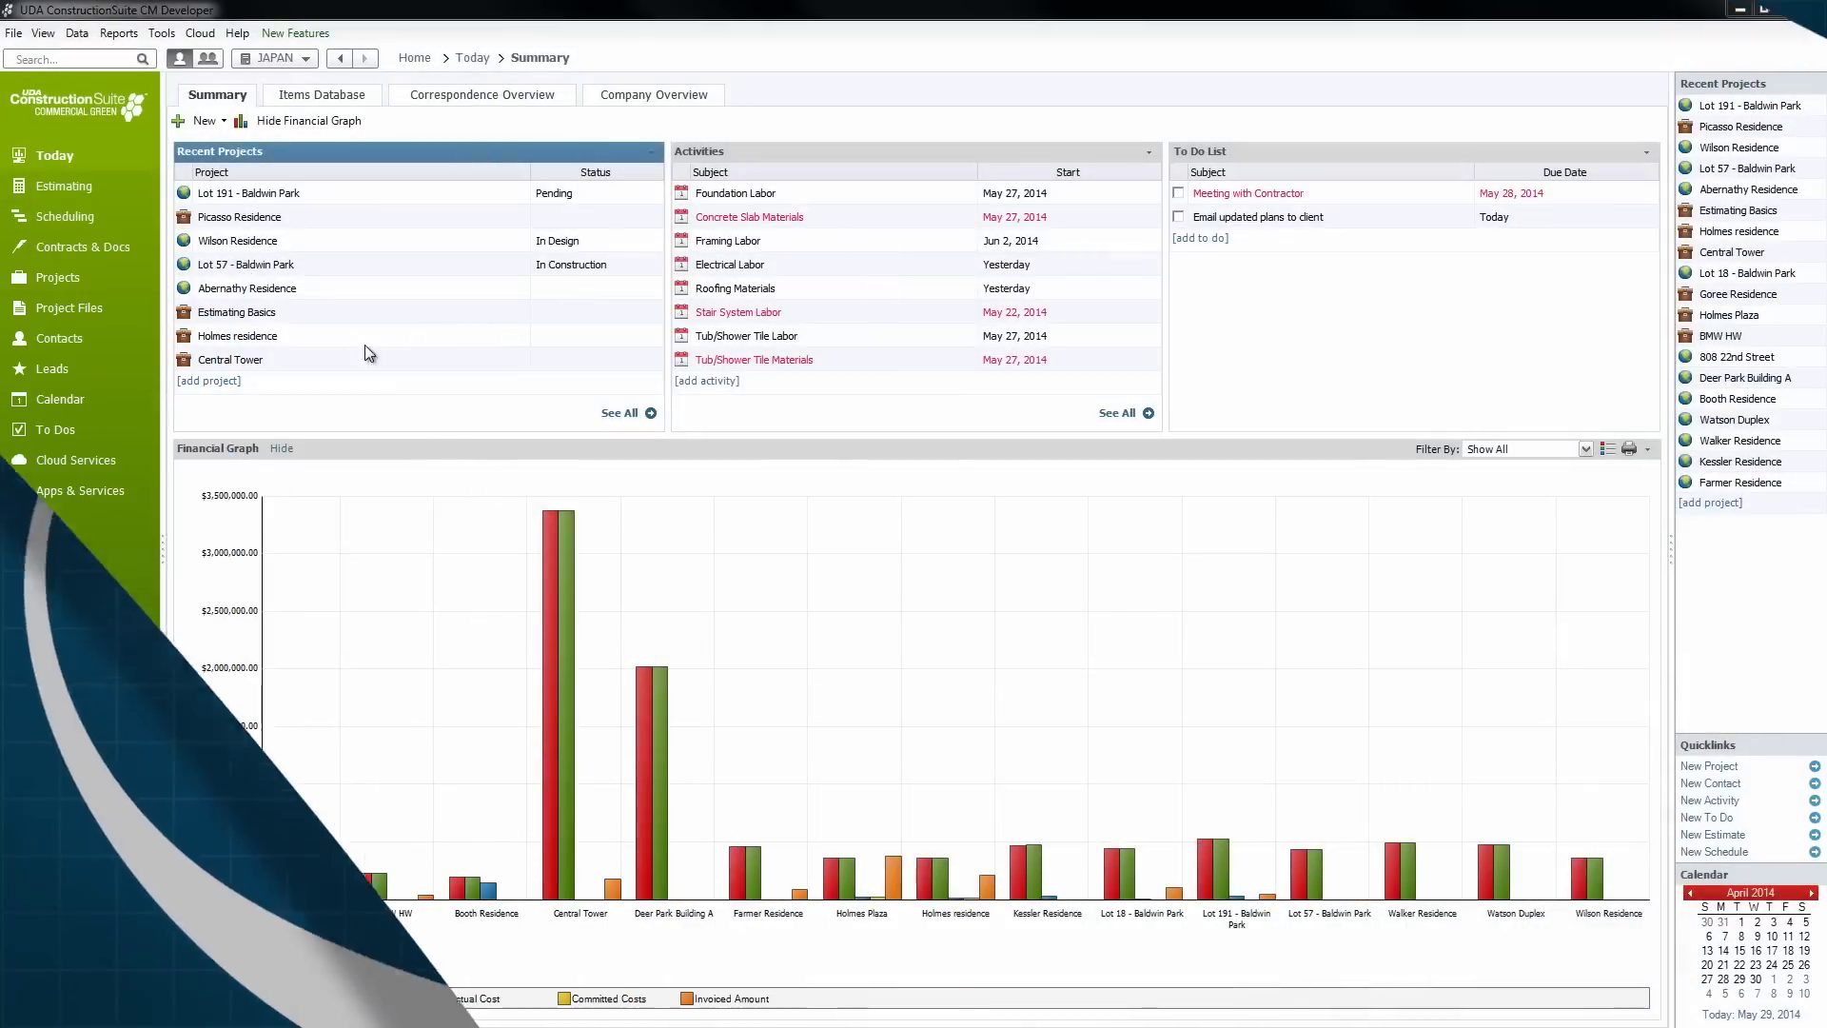
From Contracts & Docs > Report Templates, open Custom Proposal 1 Residential for template editing
click(139, 250)
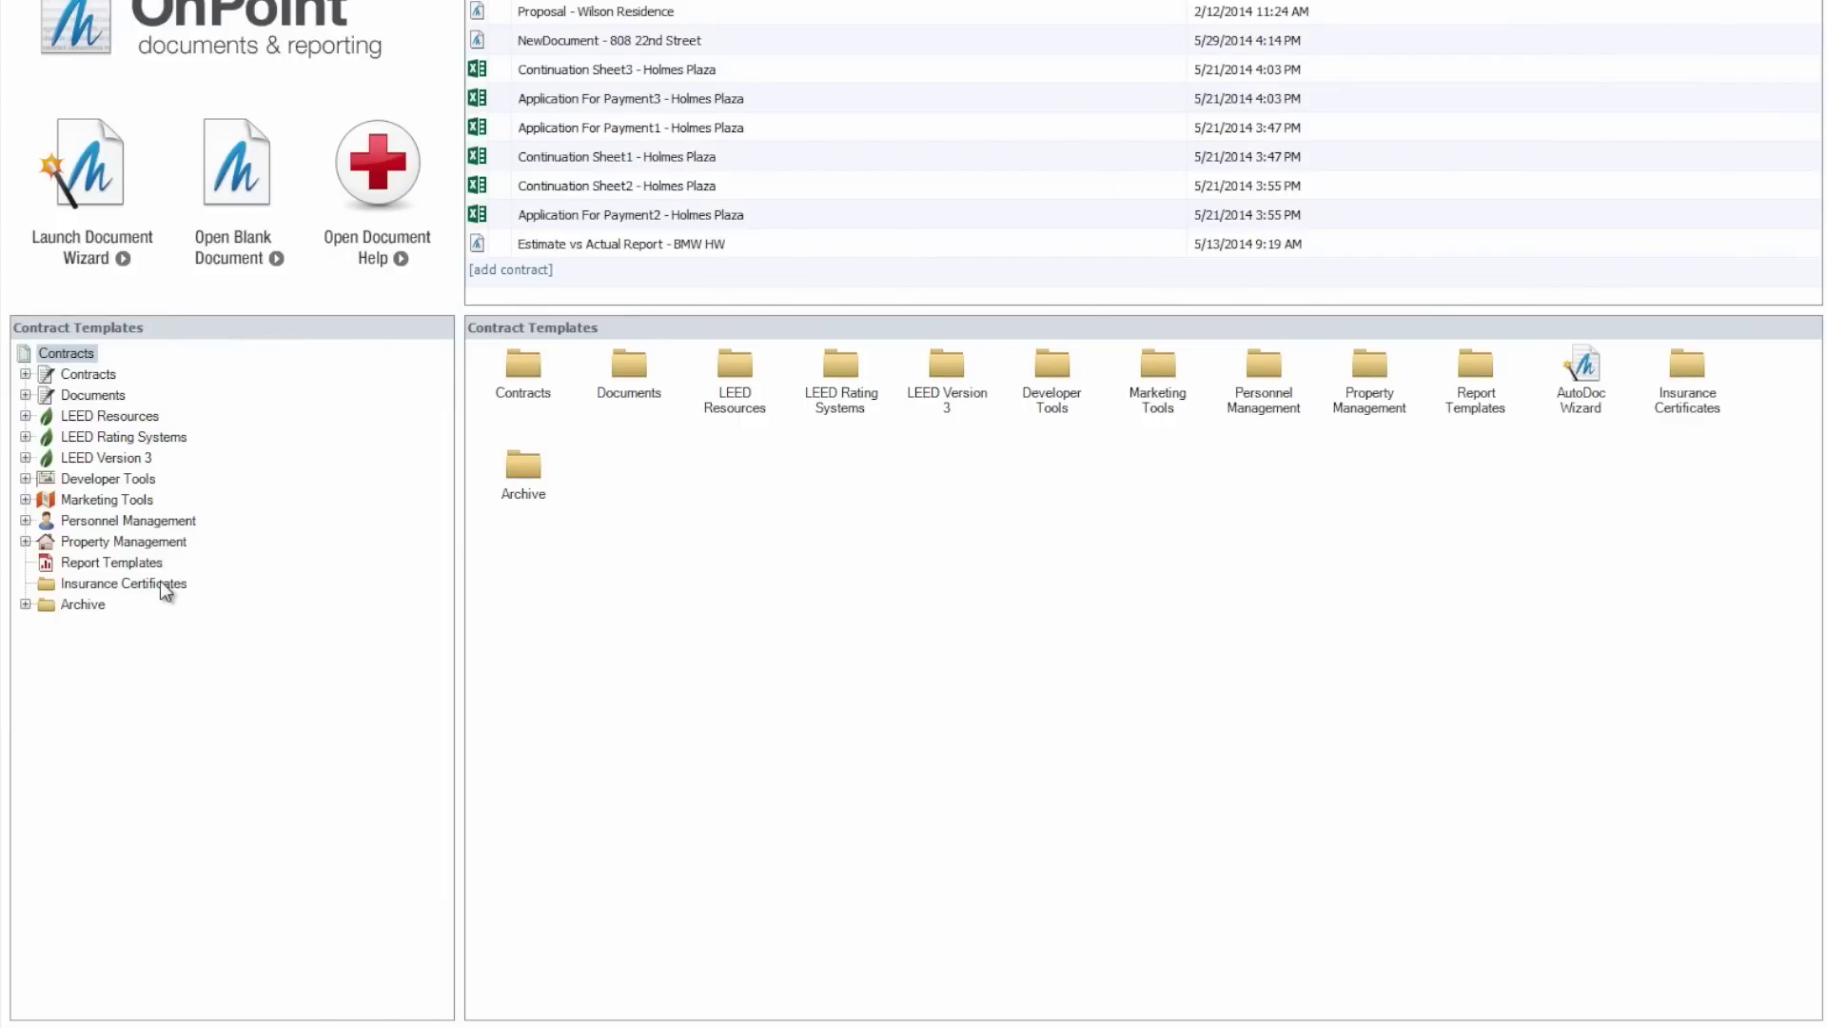
click(97, 563)
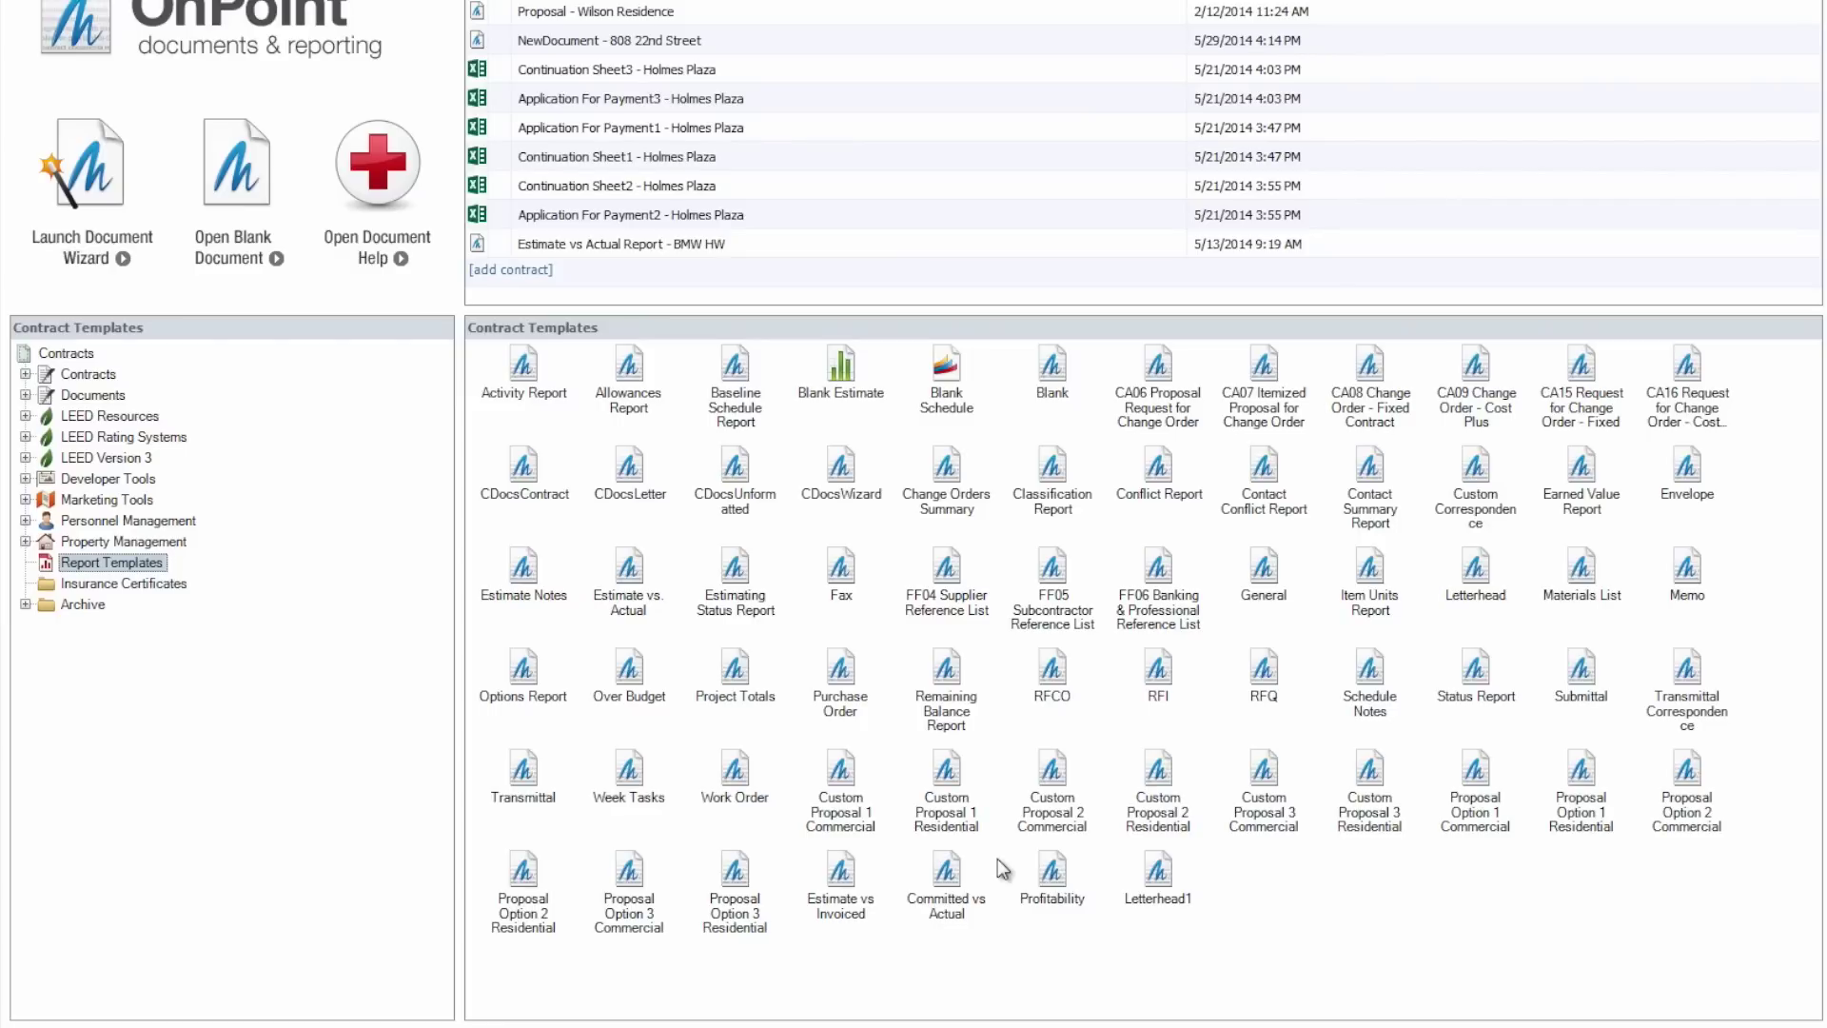
click(951, 798)
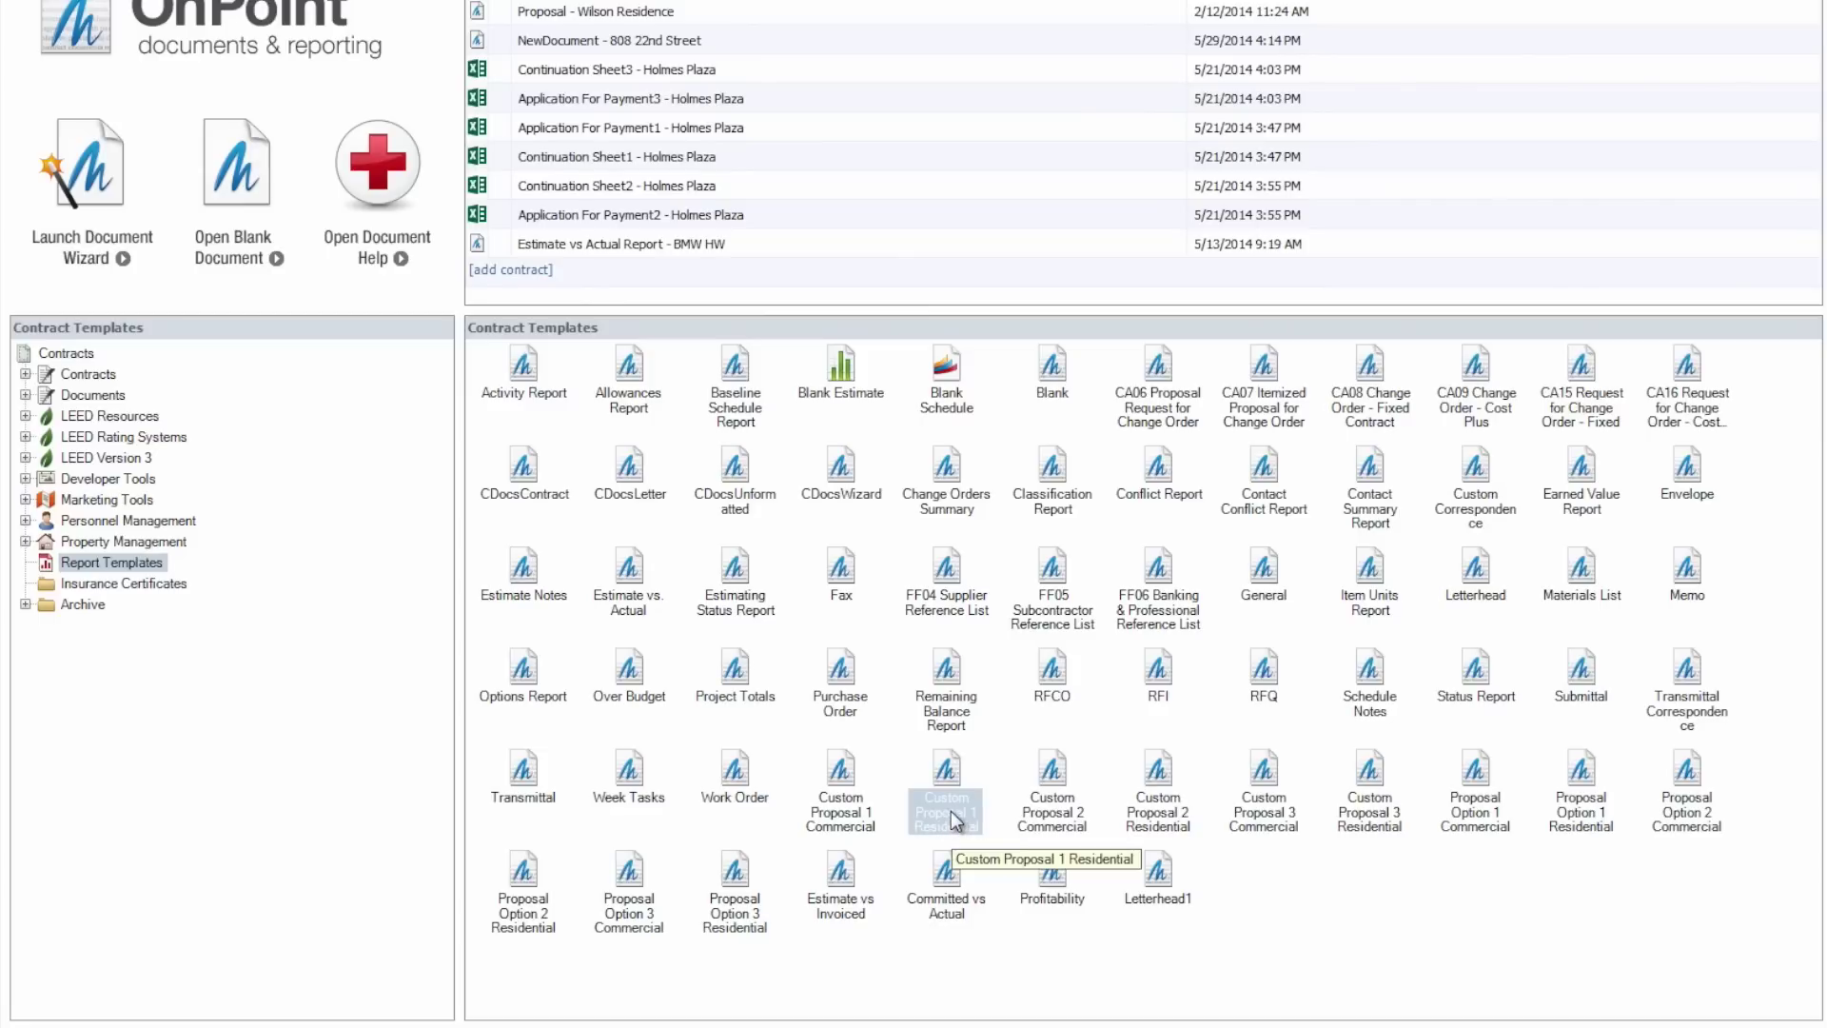
right_click(952, 767)
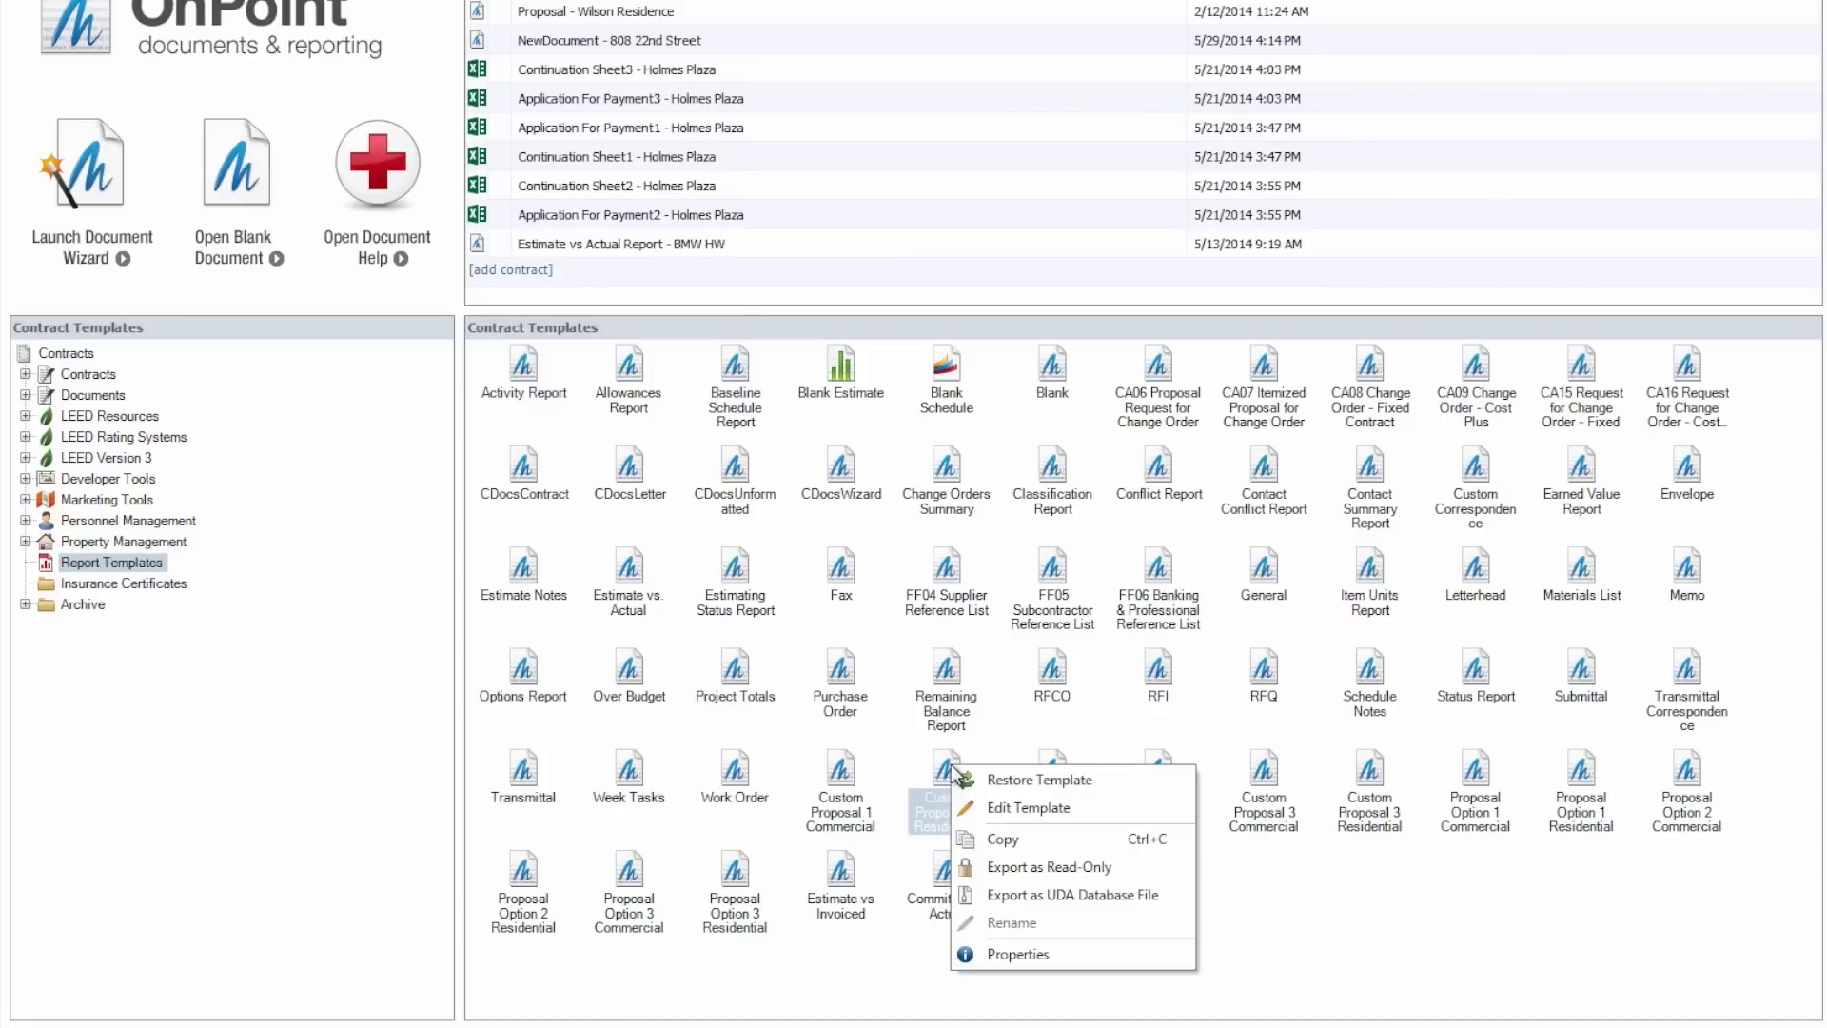
click(1113, 809)
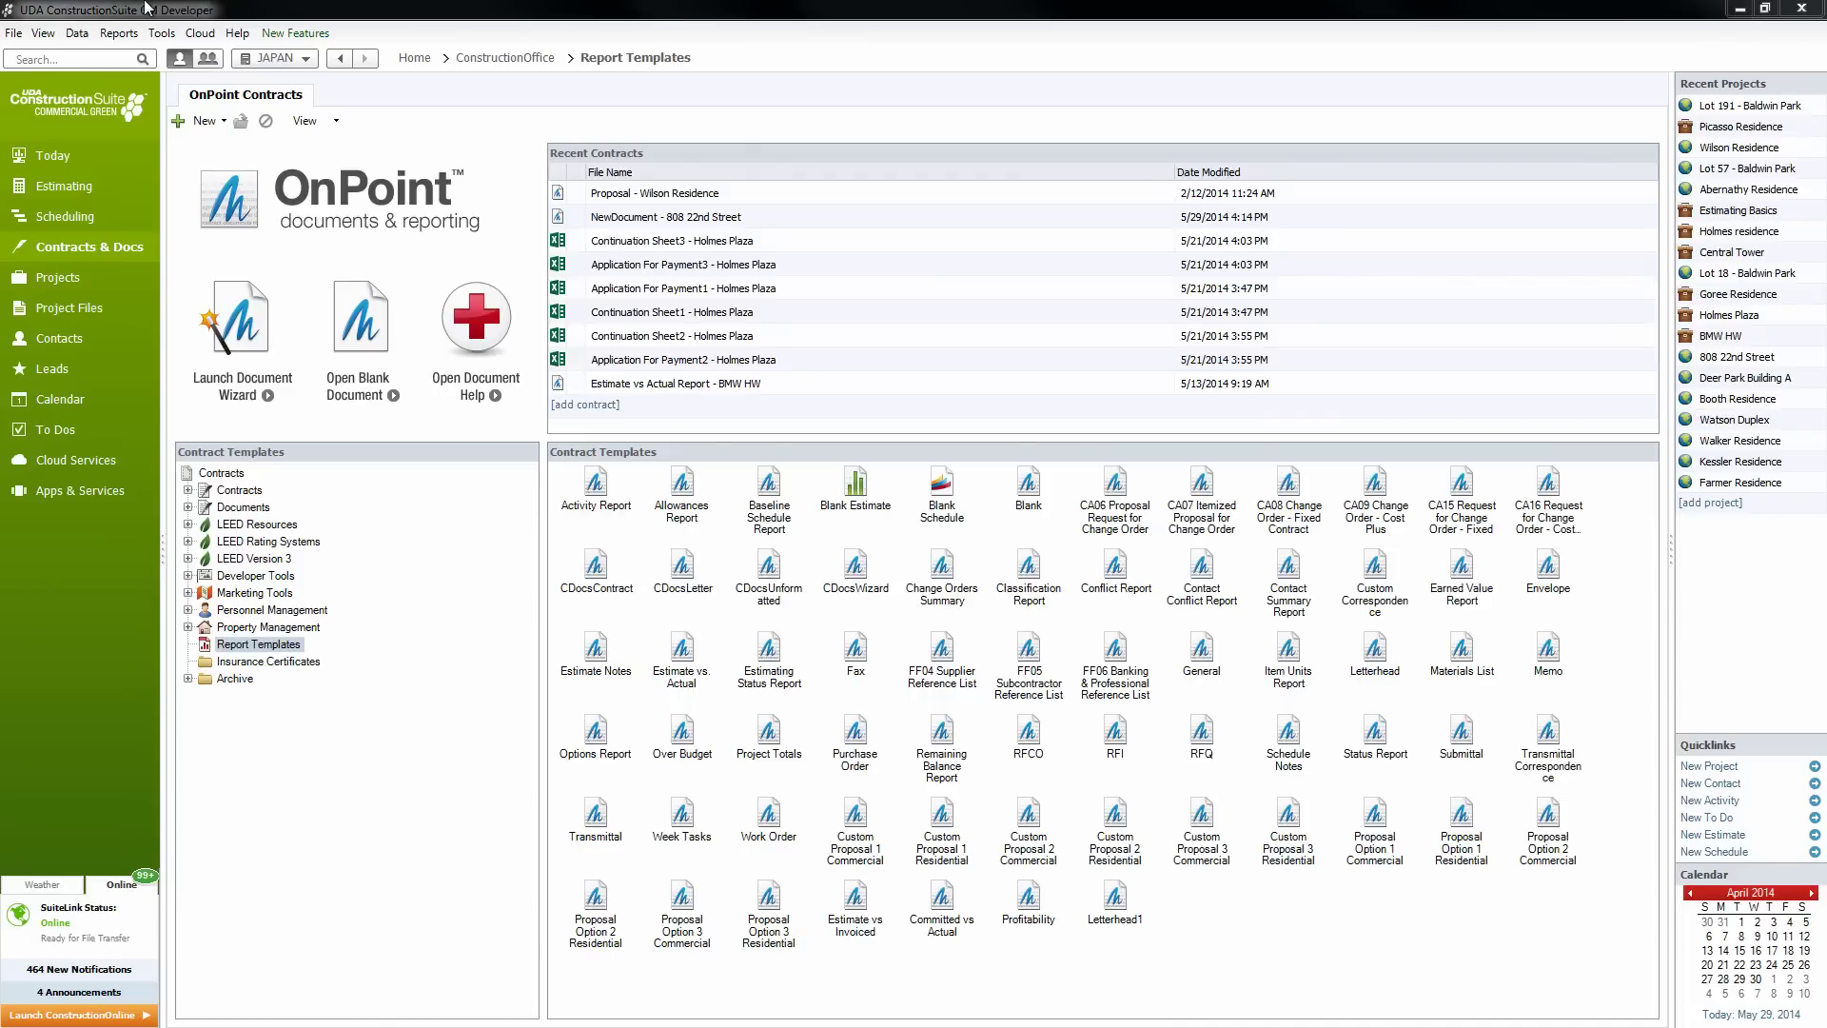
Maximize the OnPoint editor and scroll to the top of the Construction Proposal cover page
double_click(1094, 15)
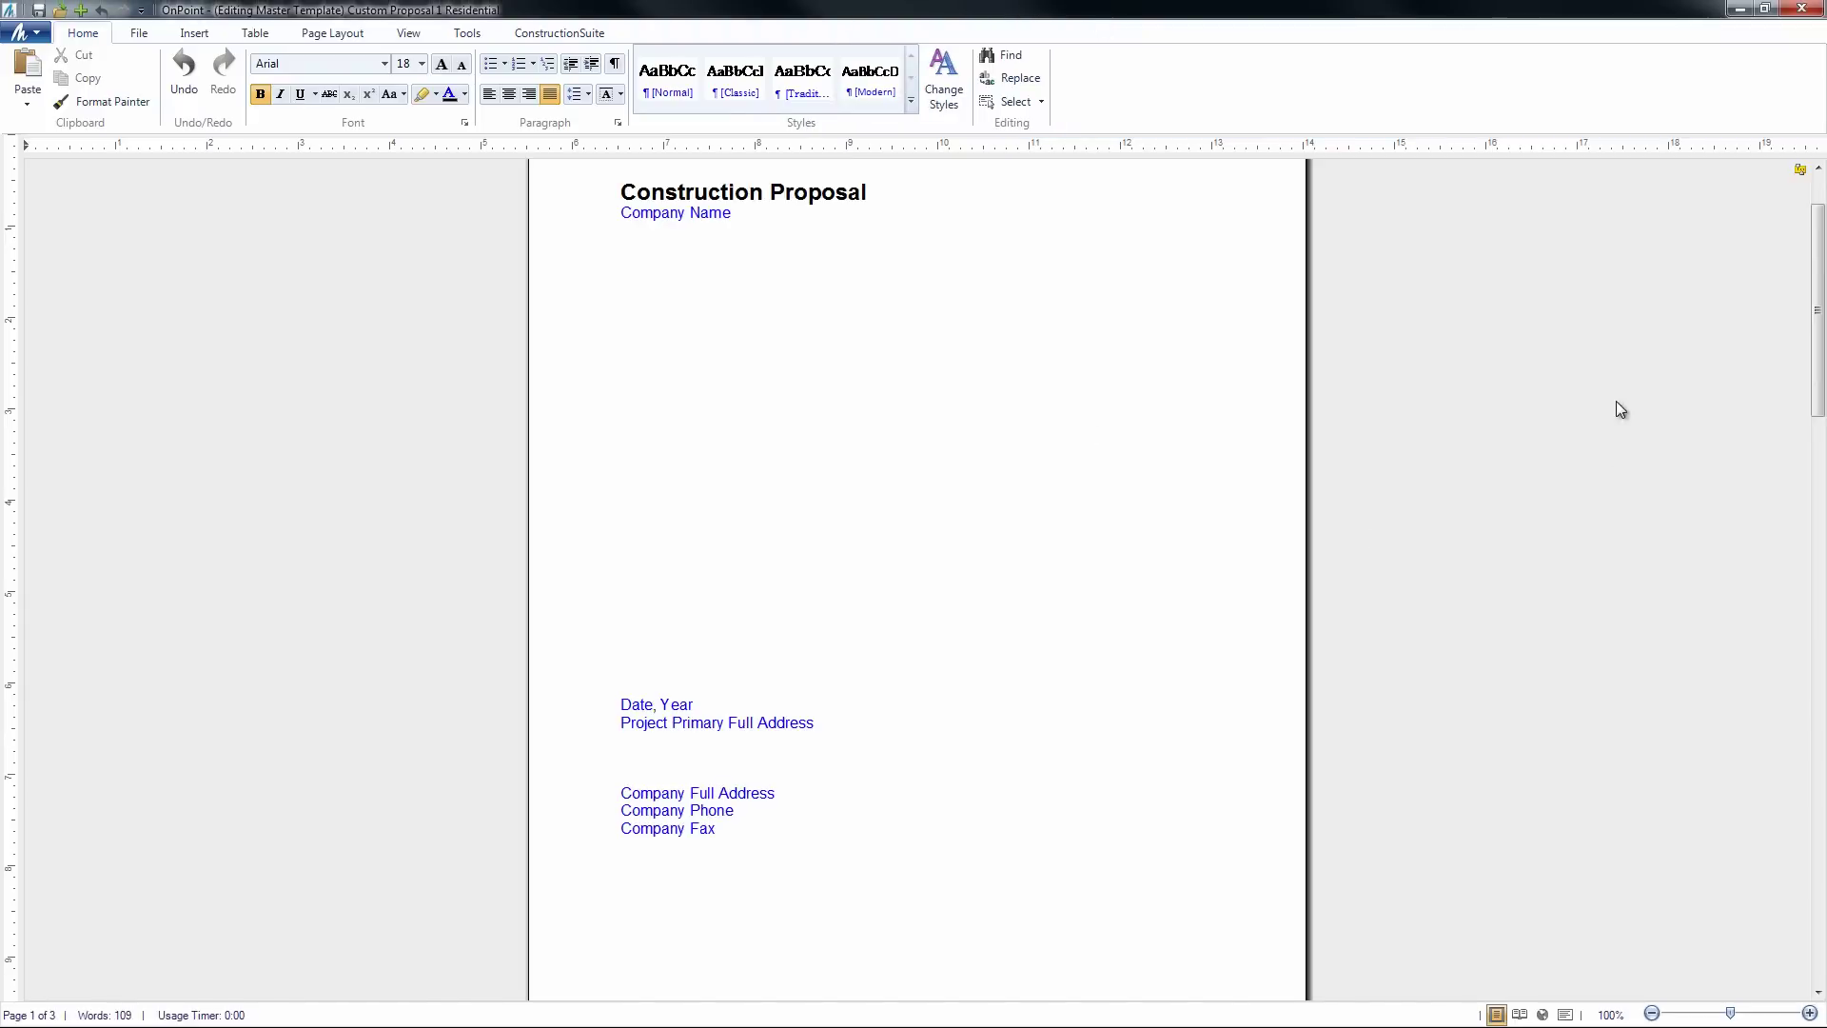
drag(1822, 302, 1823, 270)
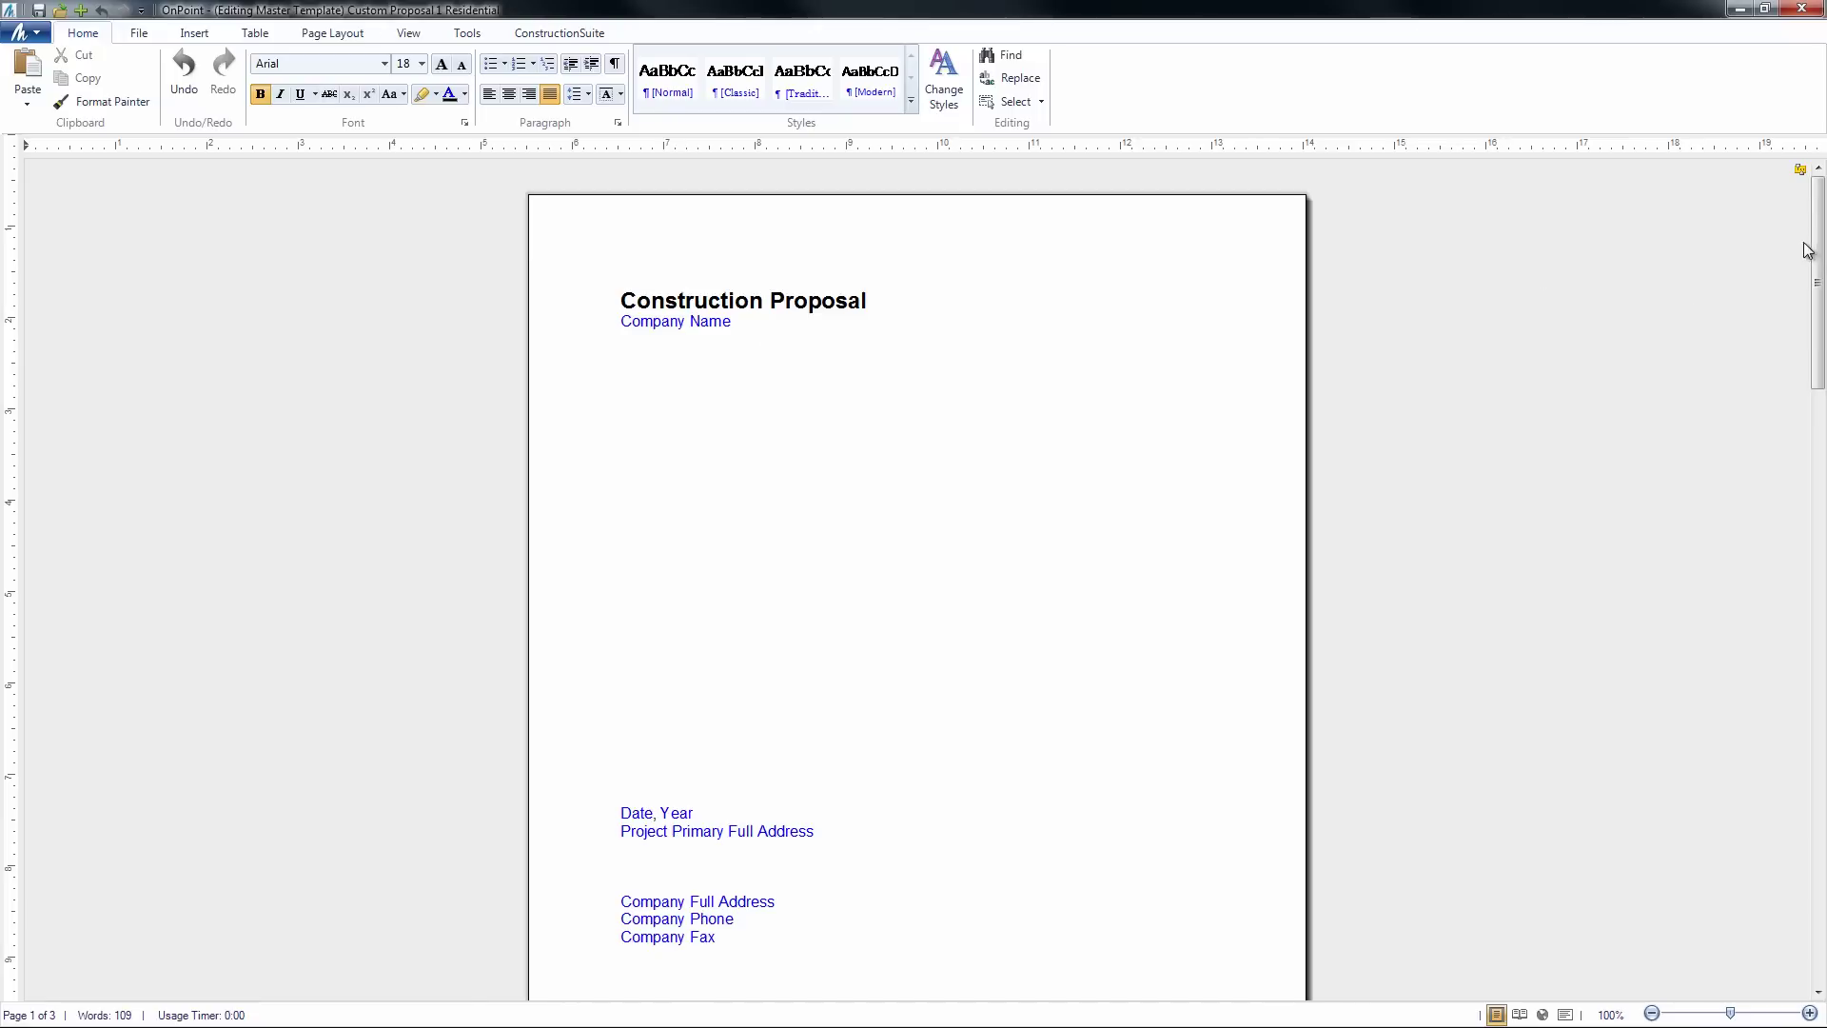
mouse_move(1817, 250)
mouse_down()
mouse_move(1815, 276)
mouse_move(1815, 254)
mouse_up()
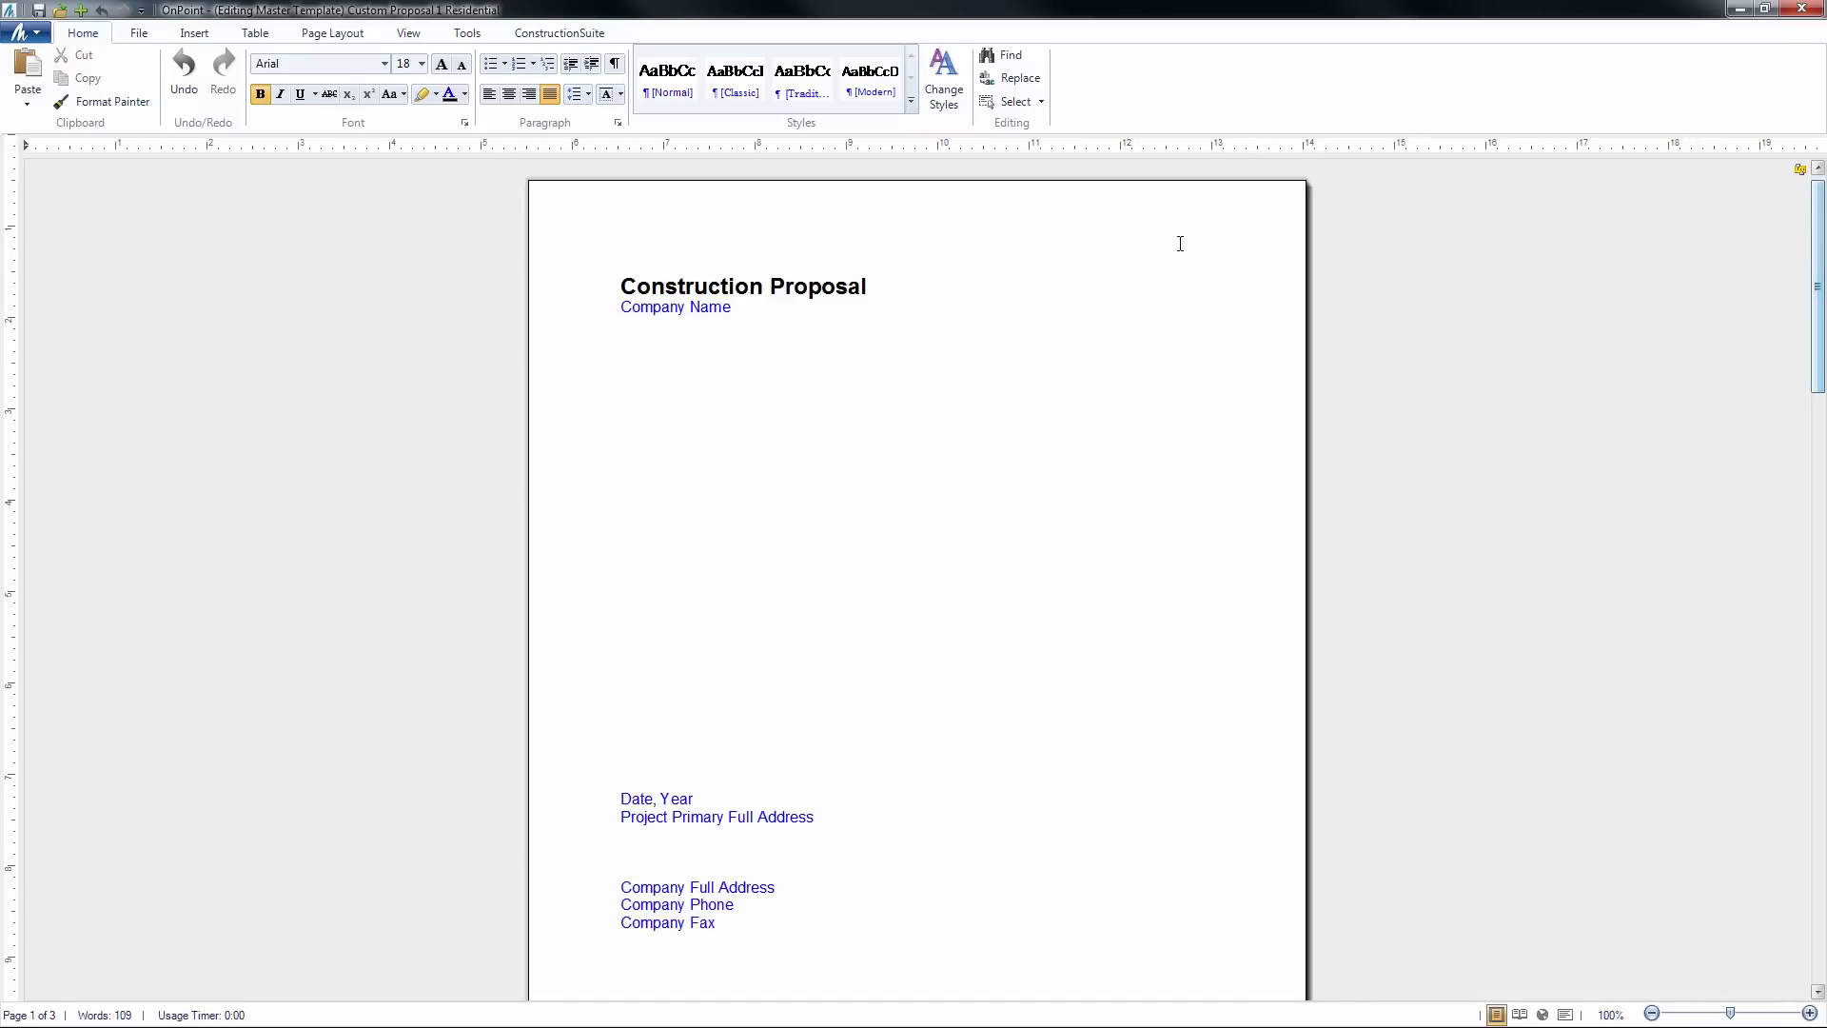
Make the Construction Proposal heading Baskerville Old Face, underlined, at 24 pt
triple_click(692, 282)
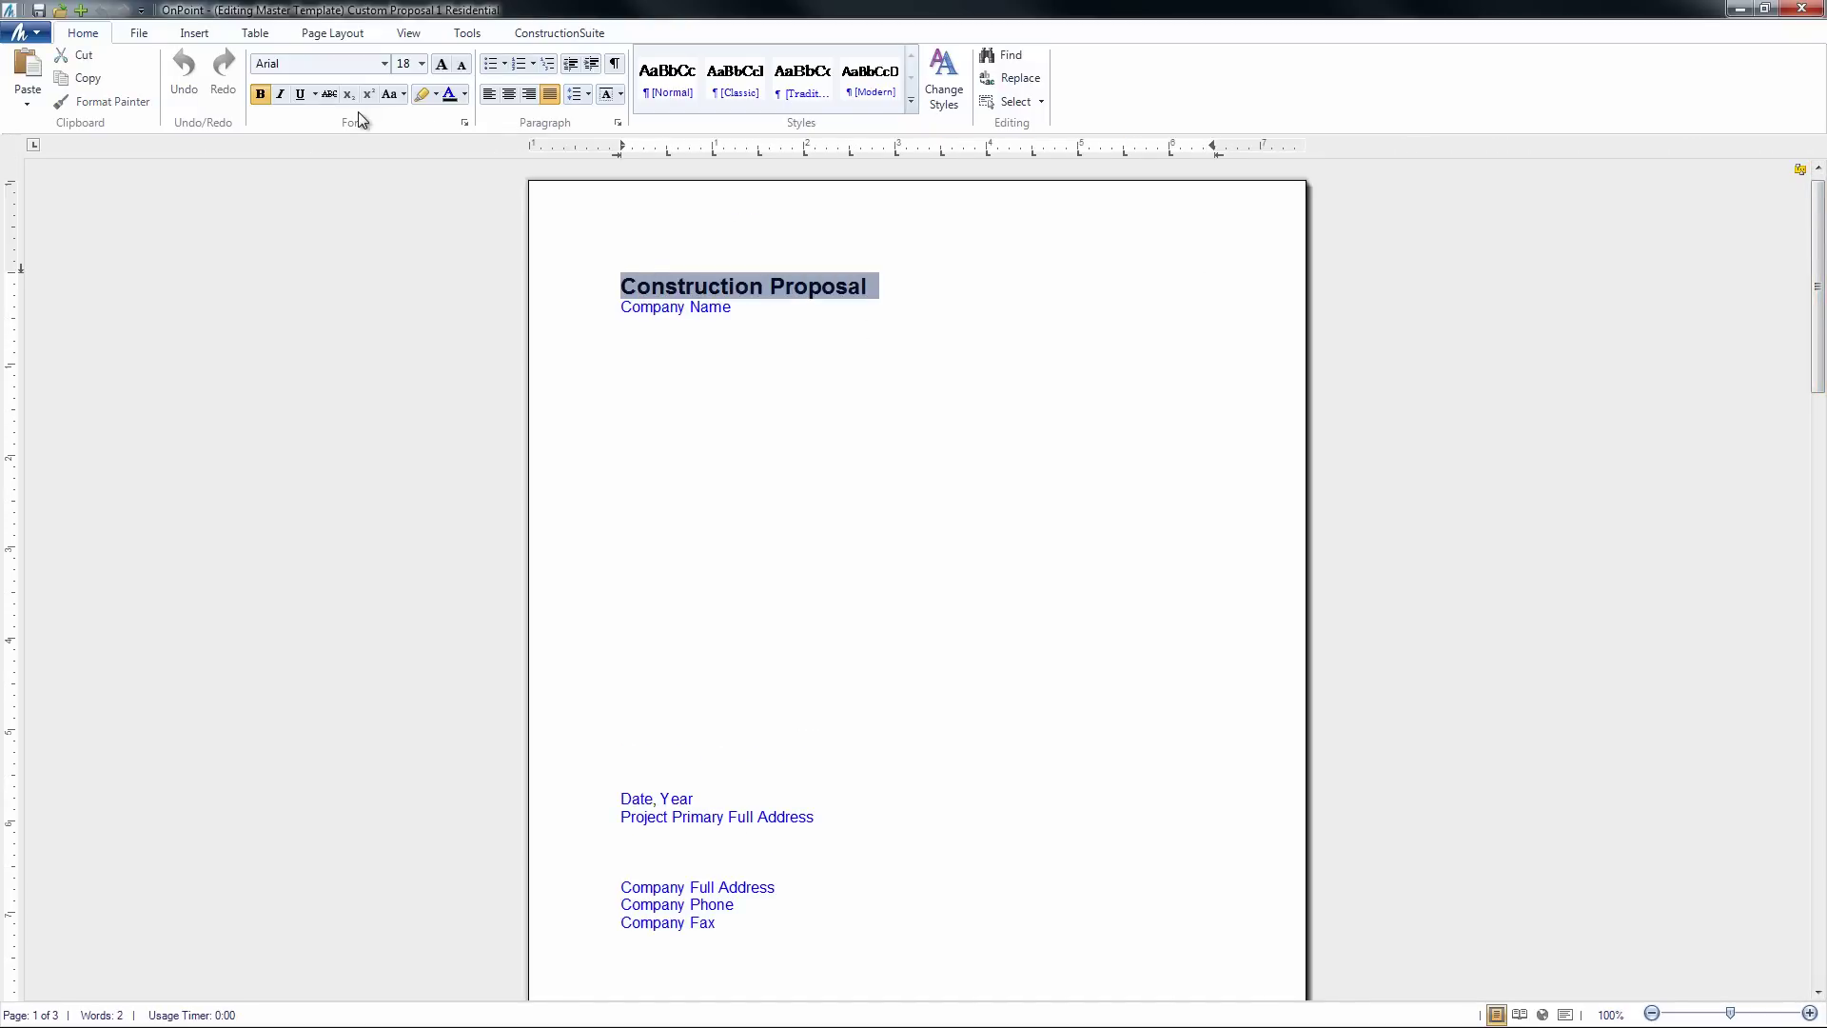
click(596, 287)
click(384, 64)
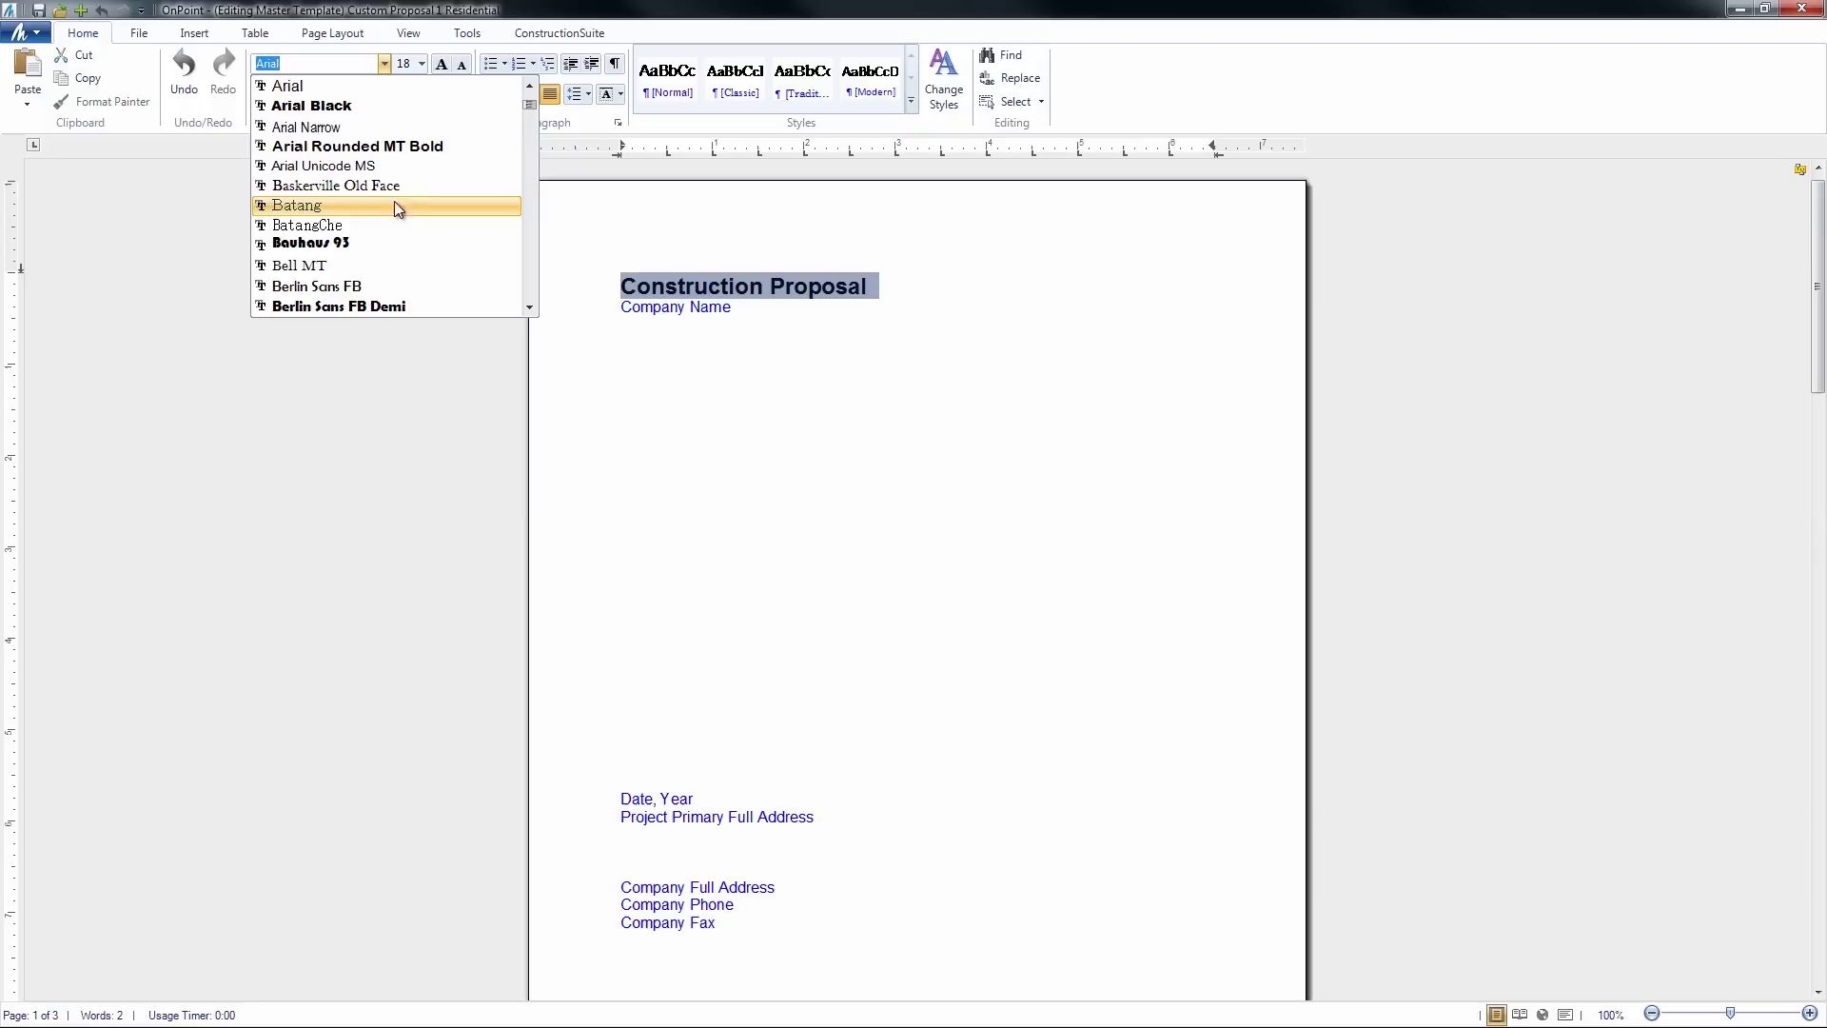
click(454, 194)
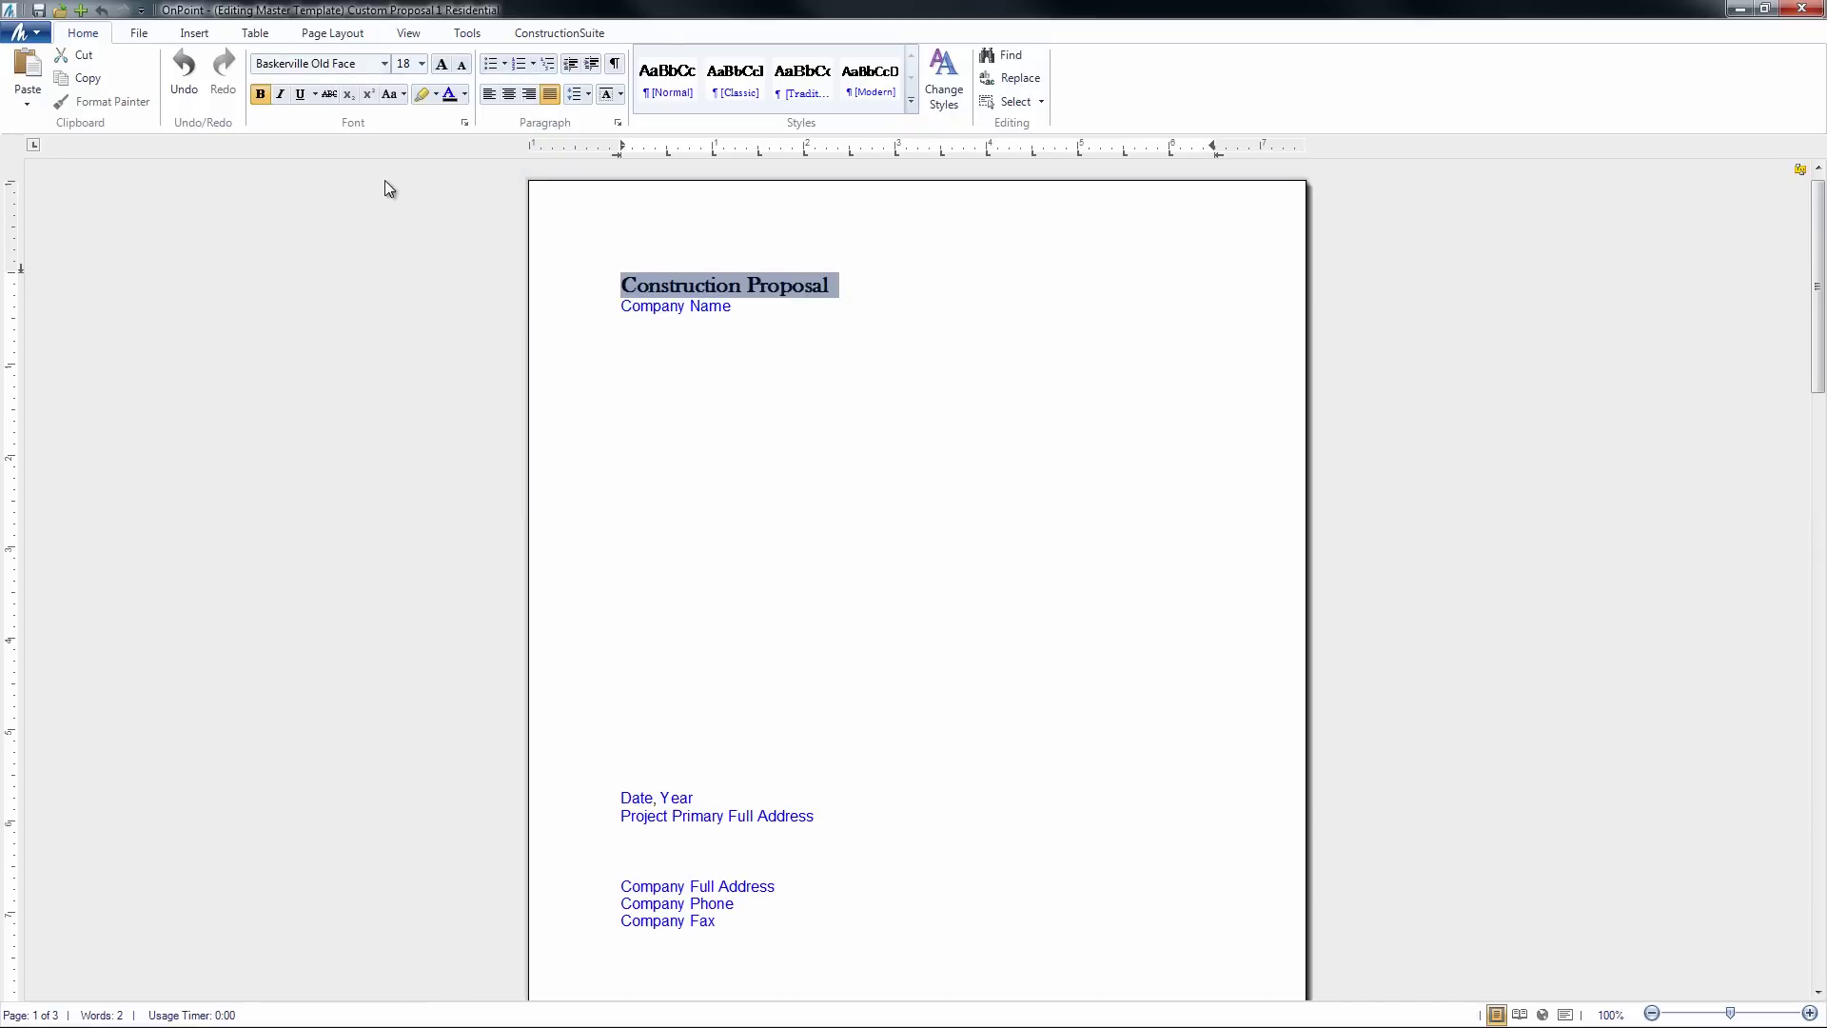
click(298, 94)
click(441, 65)
click(442, 65)
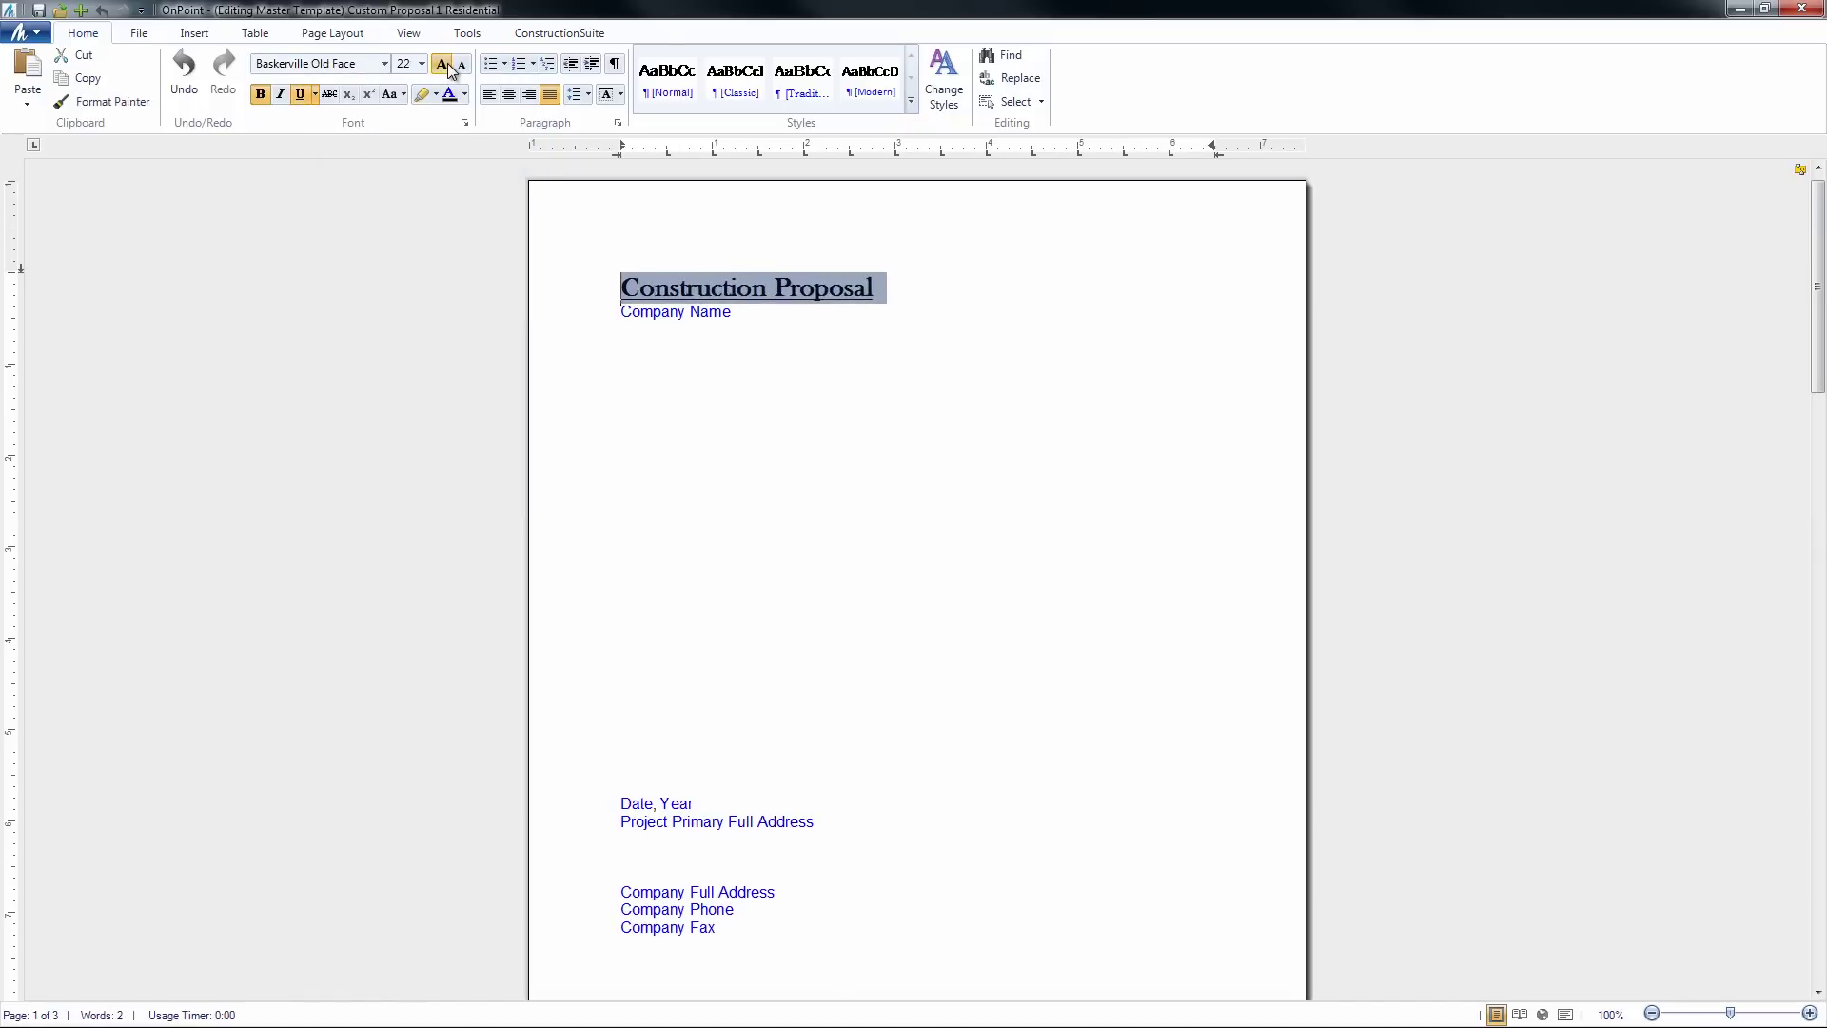
click(441, 65)
click(793, 527)
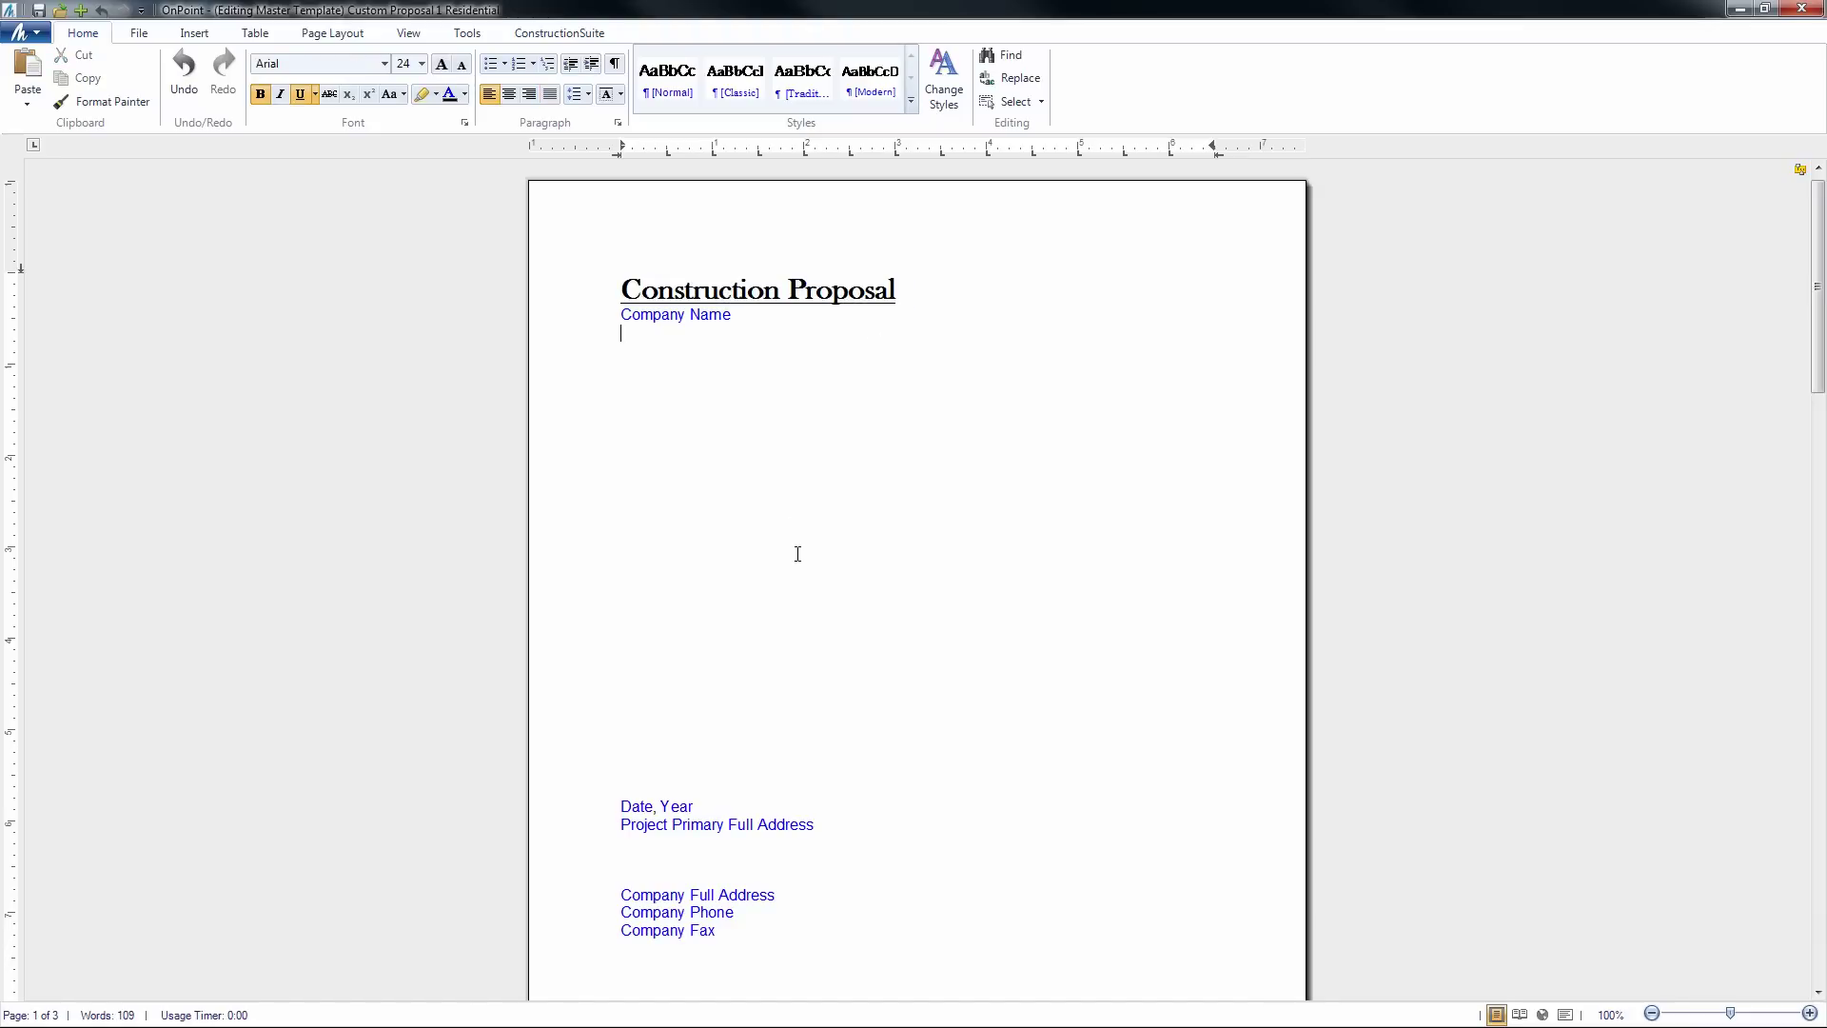
click(624, 600)
Delete the extra blank lines above the Date, Year block on the cover page
key(BackSpace)
key(BackSpace)
key(BackSpace)
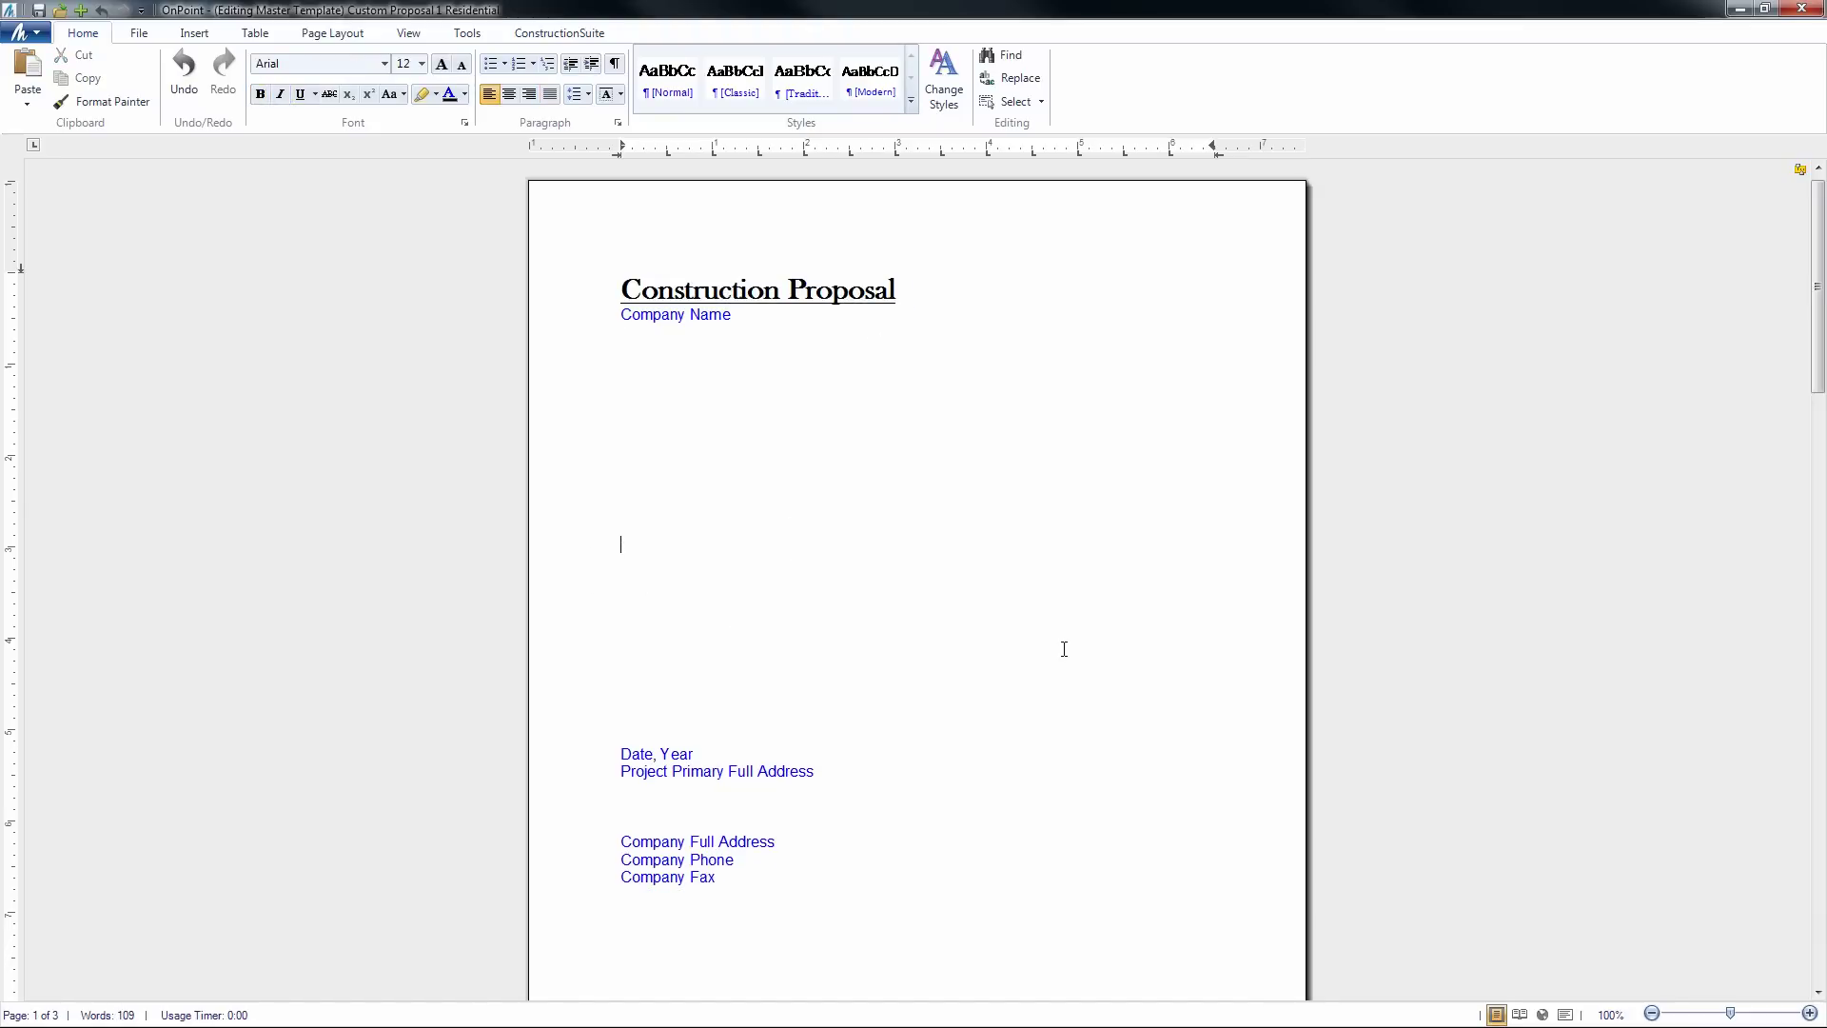
scroll(997, 547, down, 4)
scroll(997, 547, up, 4)
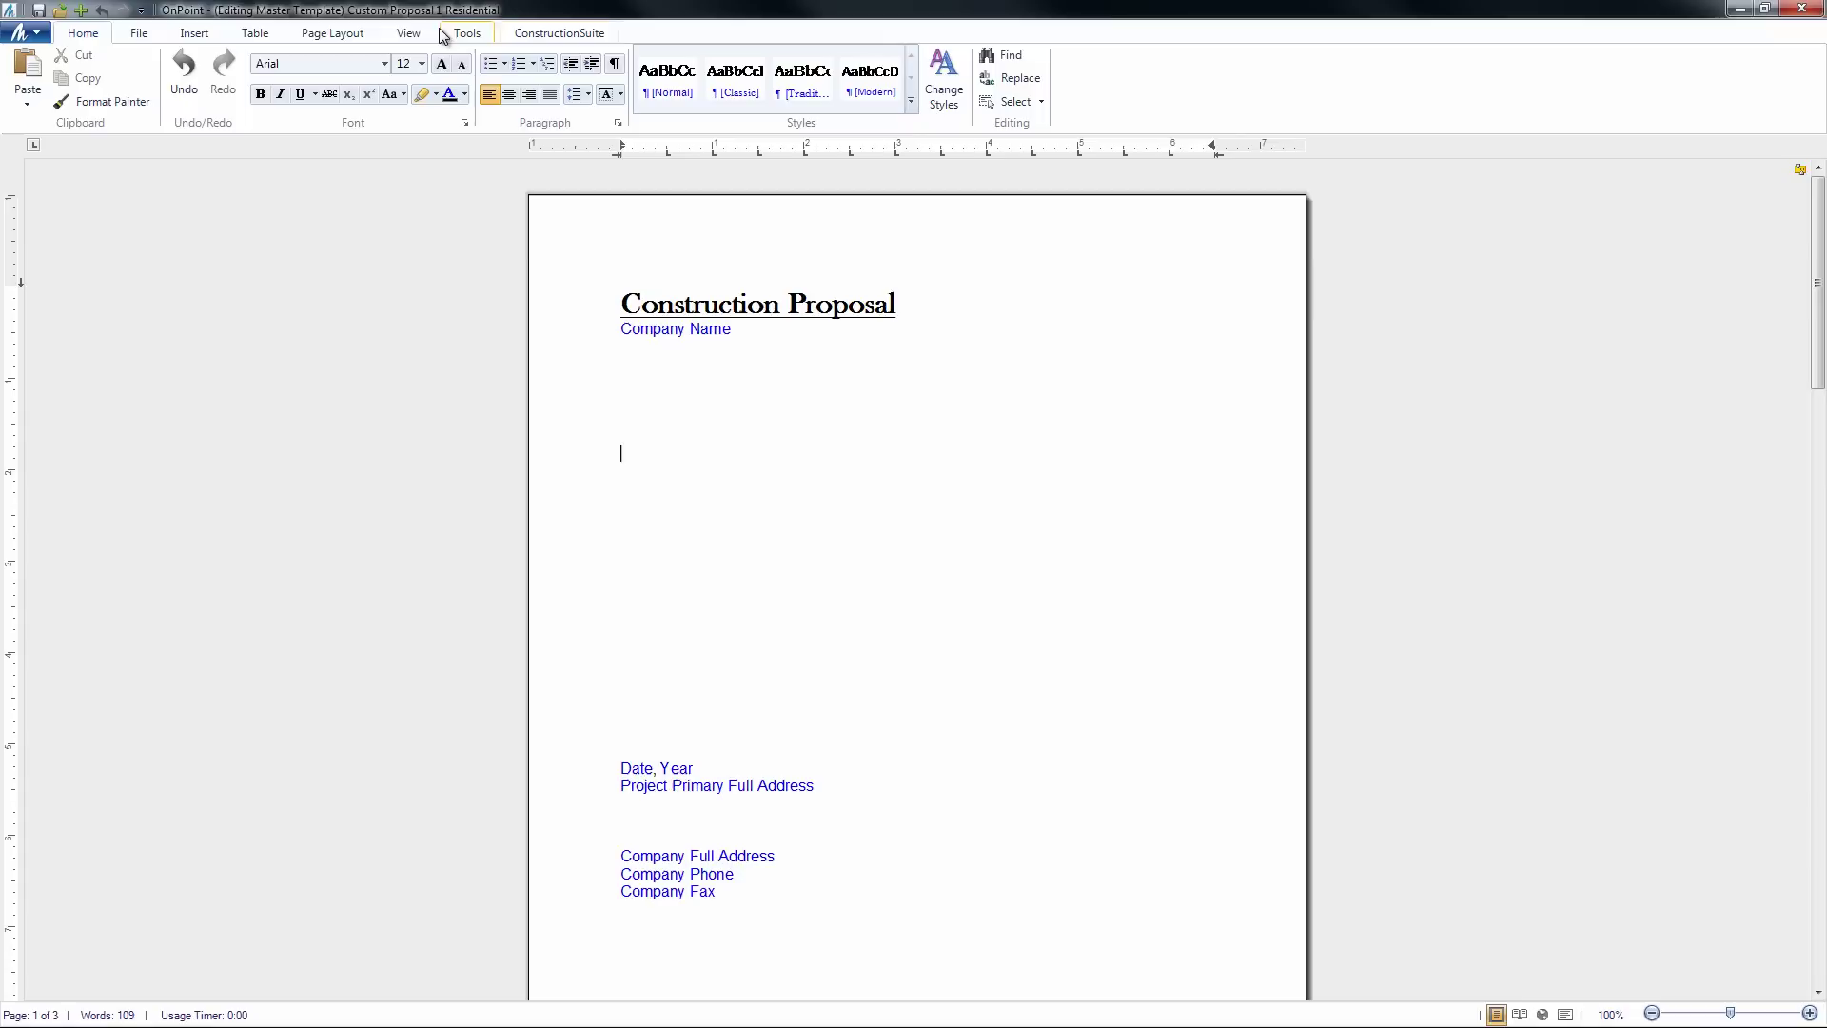
Browse the Insert and Tools ribbons, then scroll down to the Proposal page
click(196, 35)
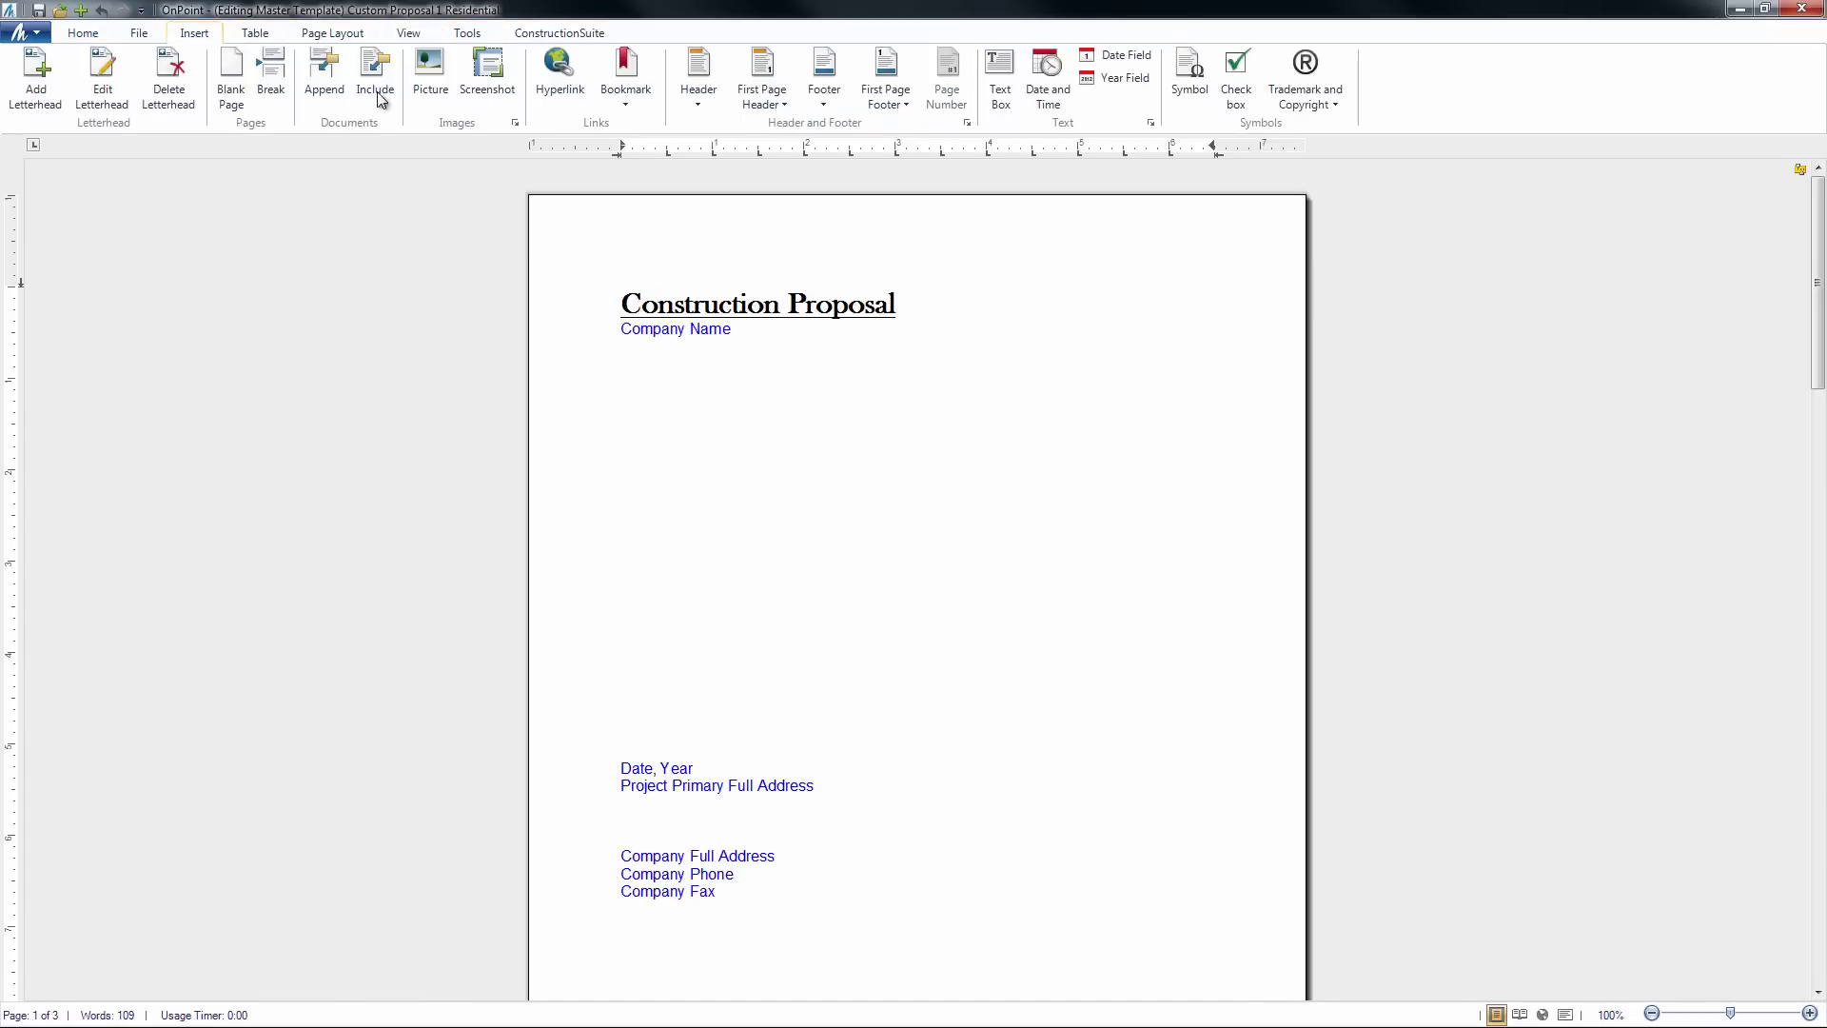
click(485, 36)
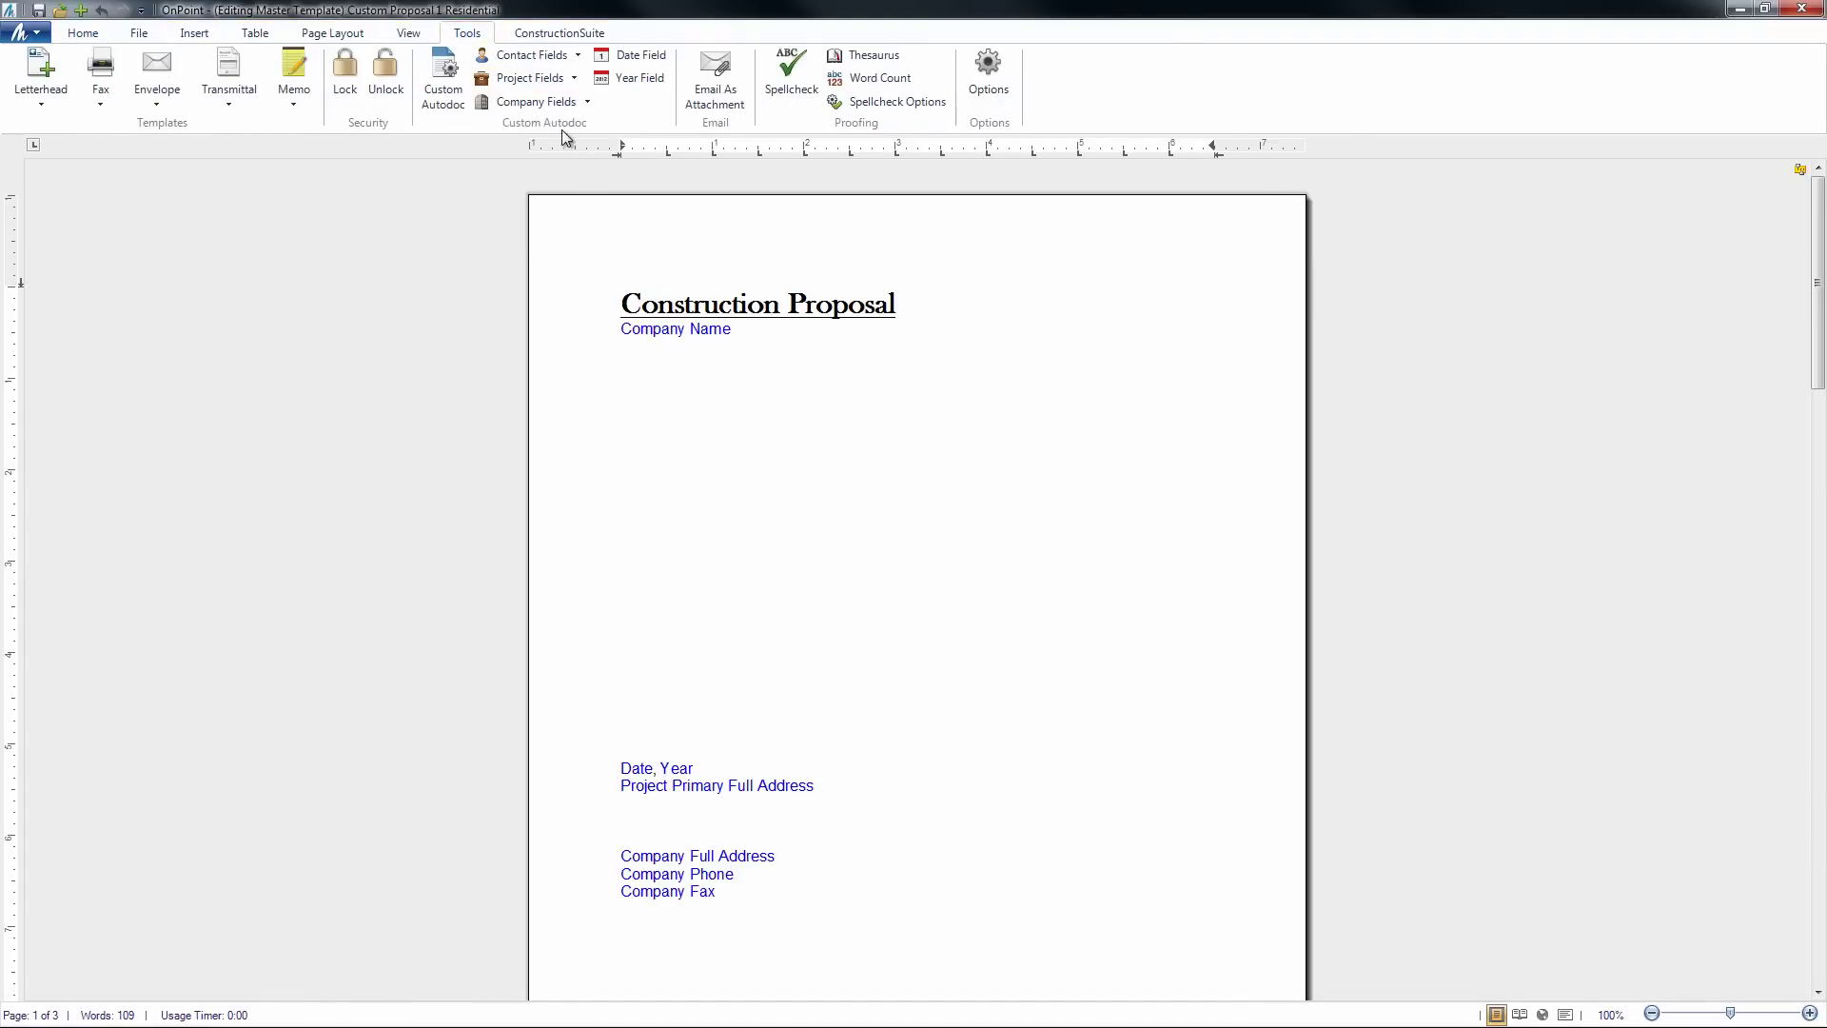
scroll(838, 555, down, 1)
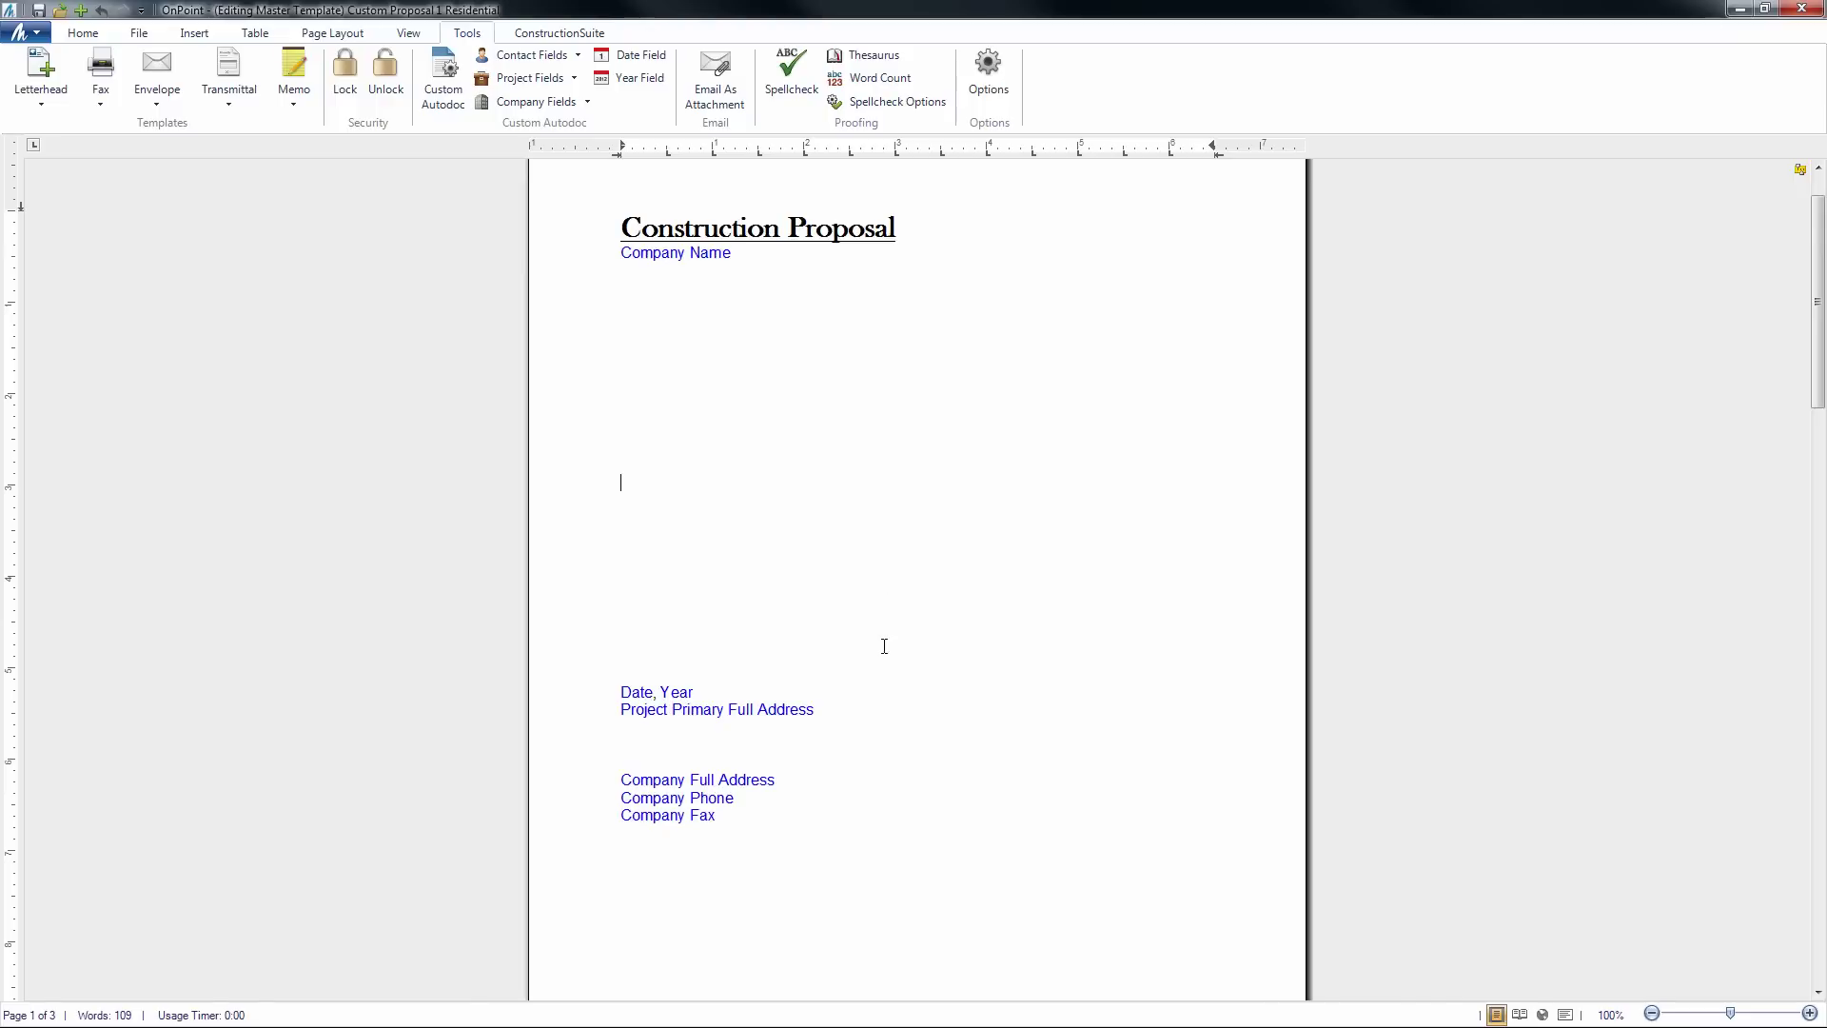
scroll(792, 812, down, 6)
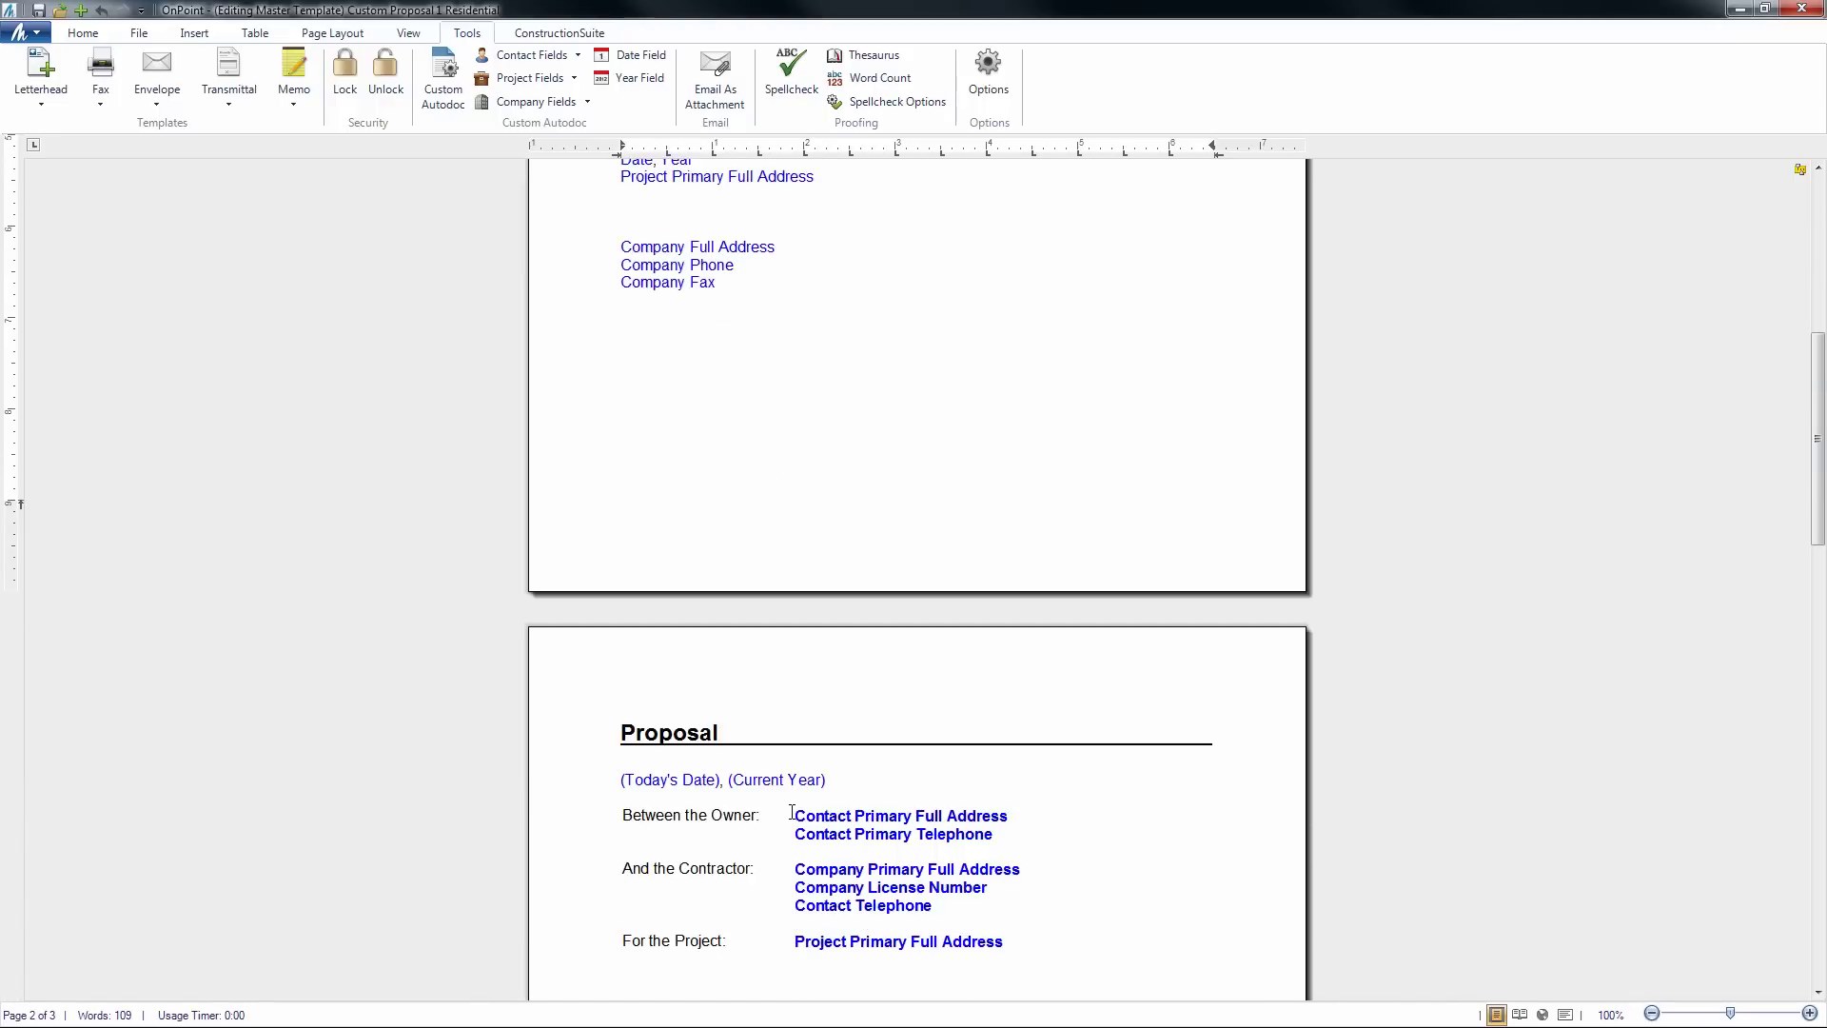
scroll(792, 812, down, 2)
scroll(791, 812, down, 1)
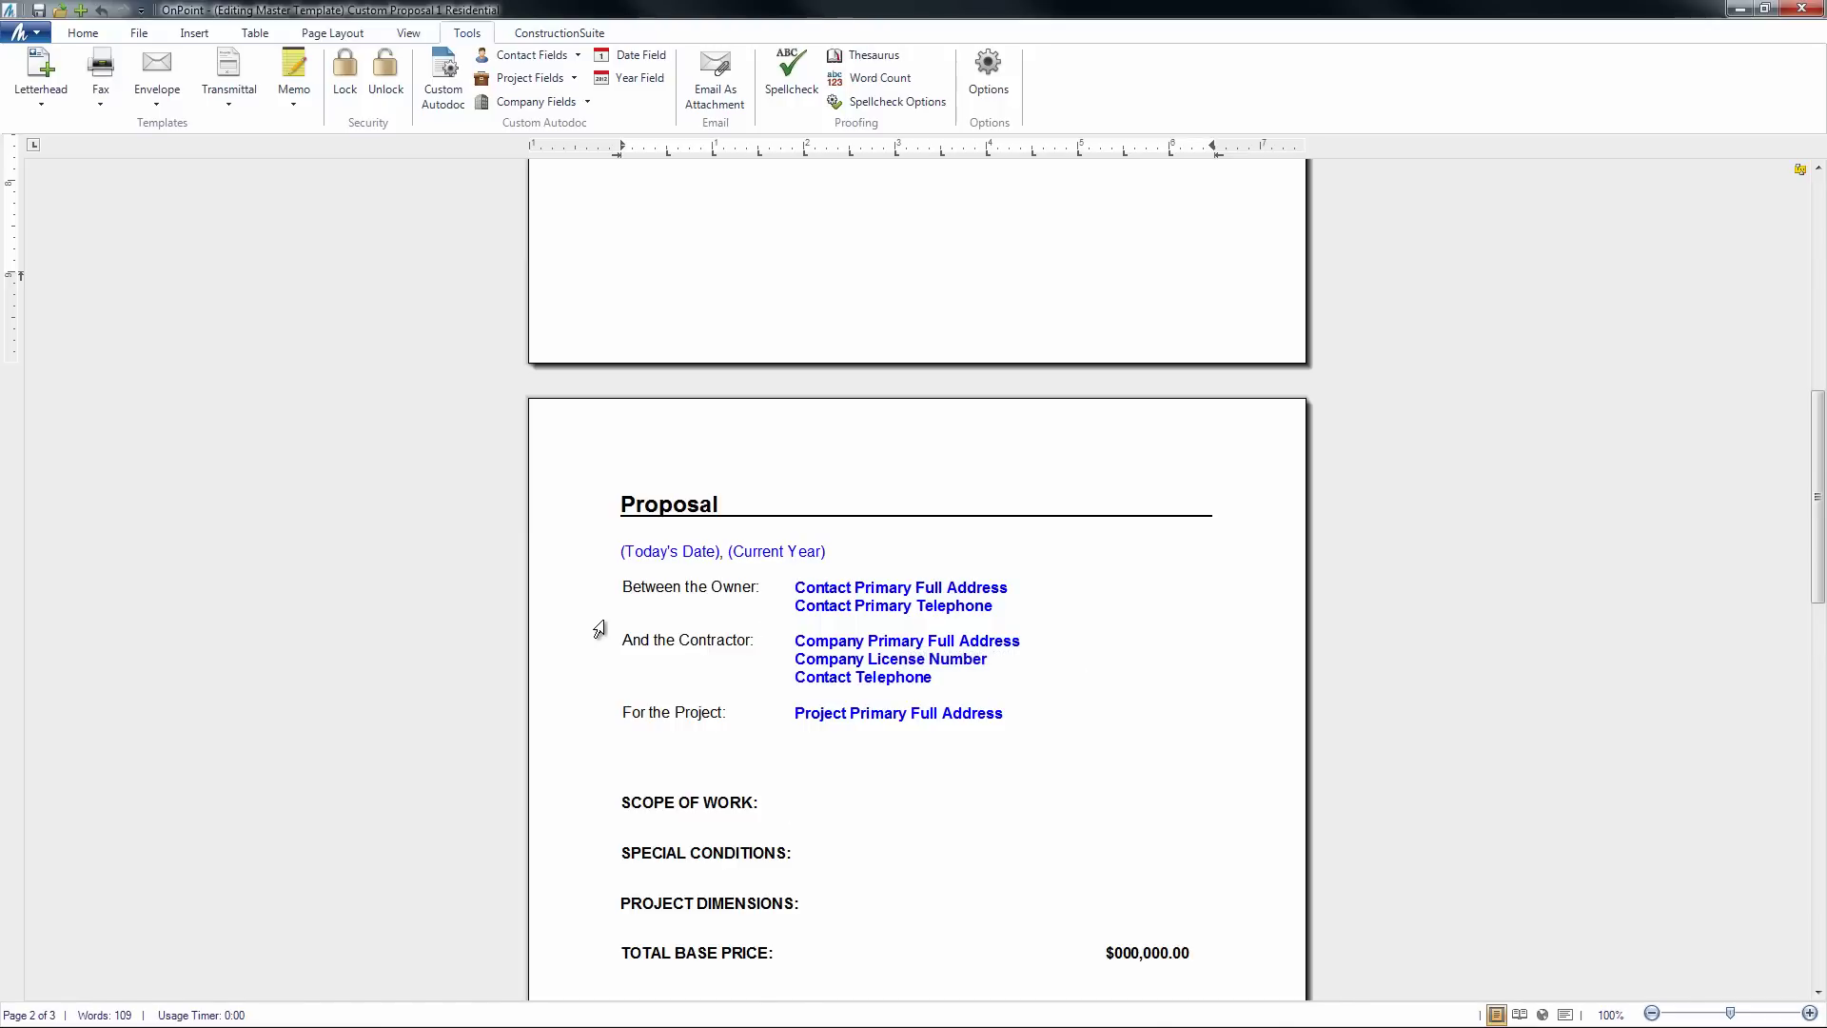
Move the For the Project row to the top of the parties table, above owner and contractor
click(588, 711)
key(ctrl+c)
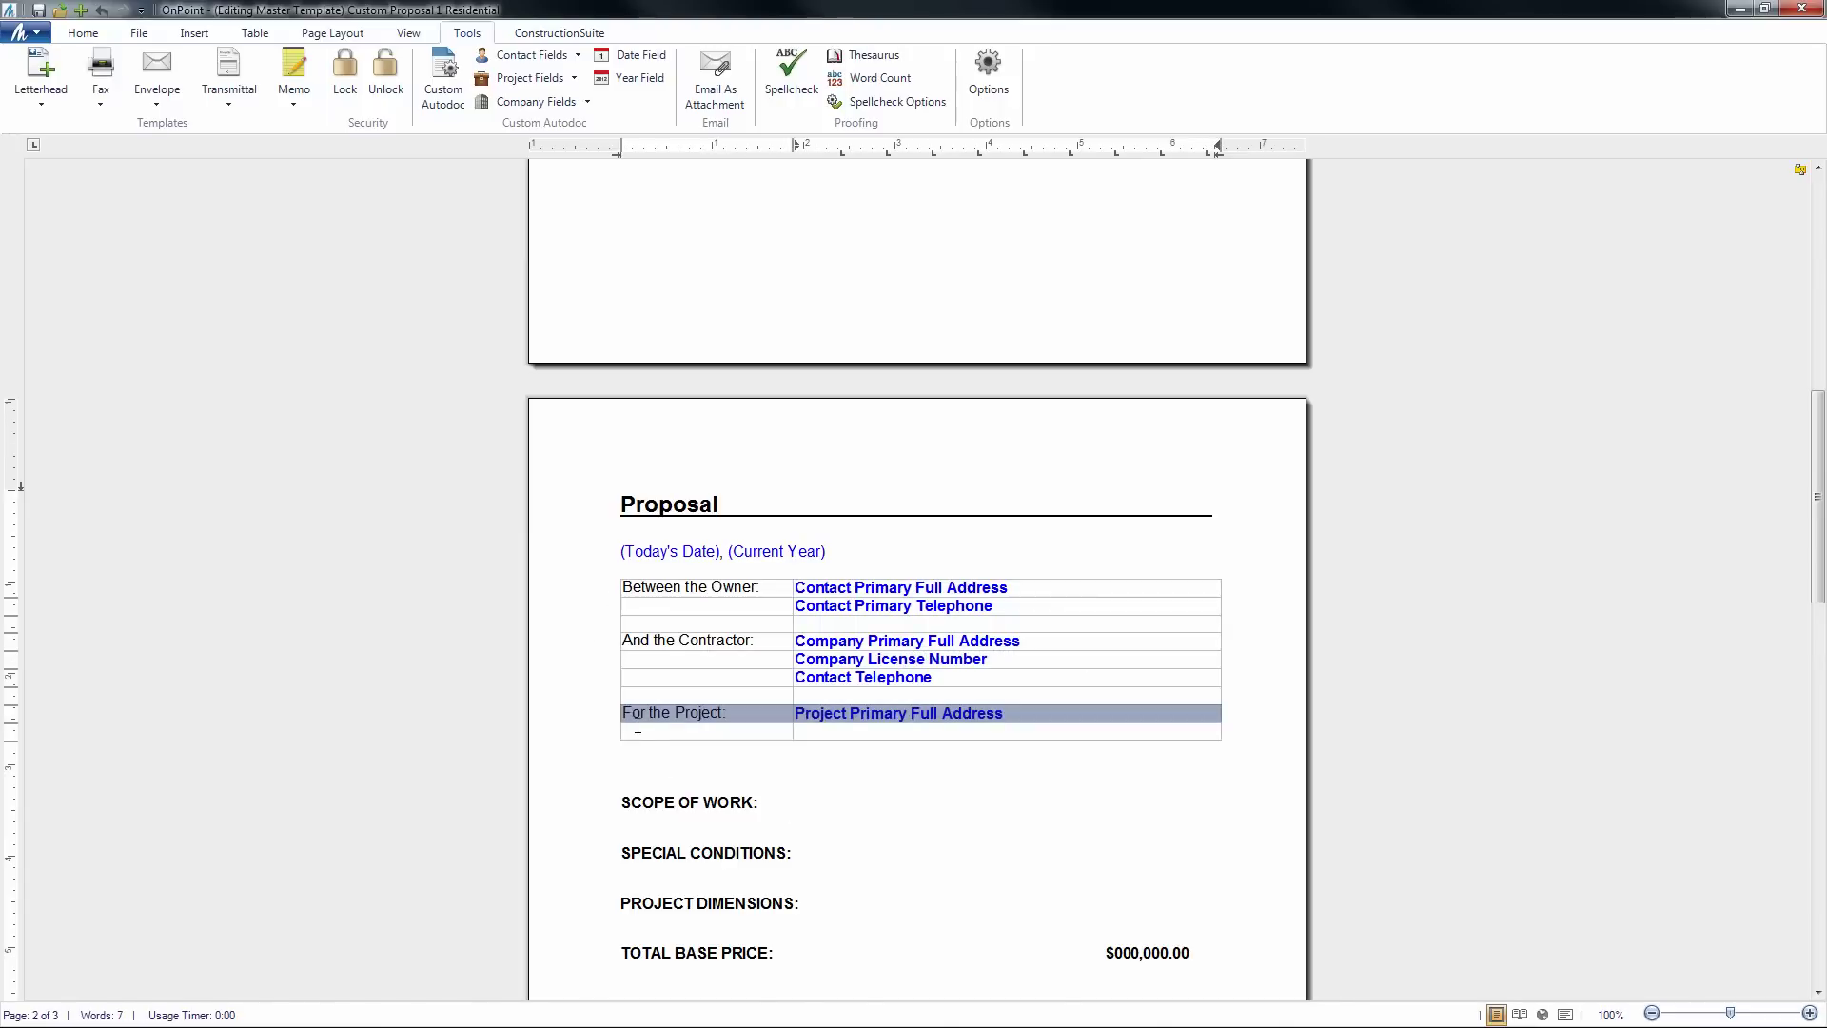
key(Delete)
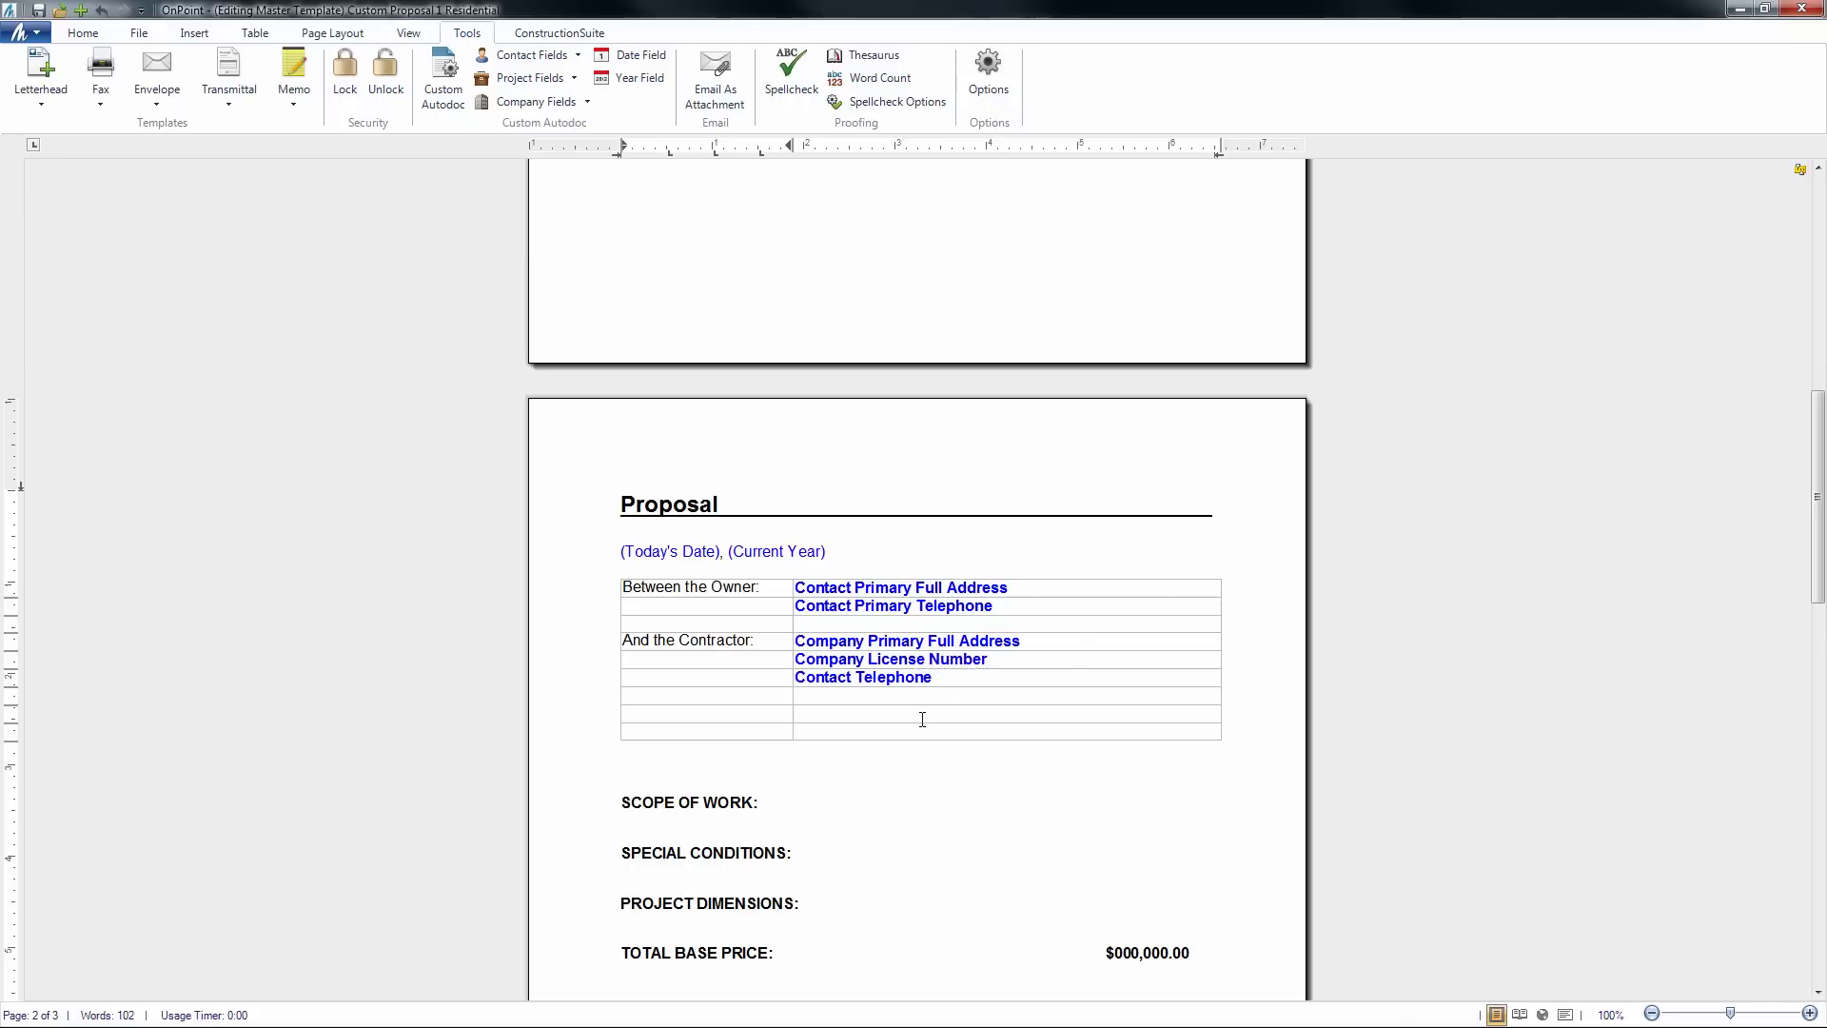
key(ctrl+v)
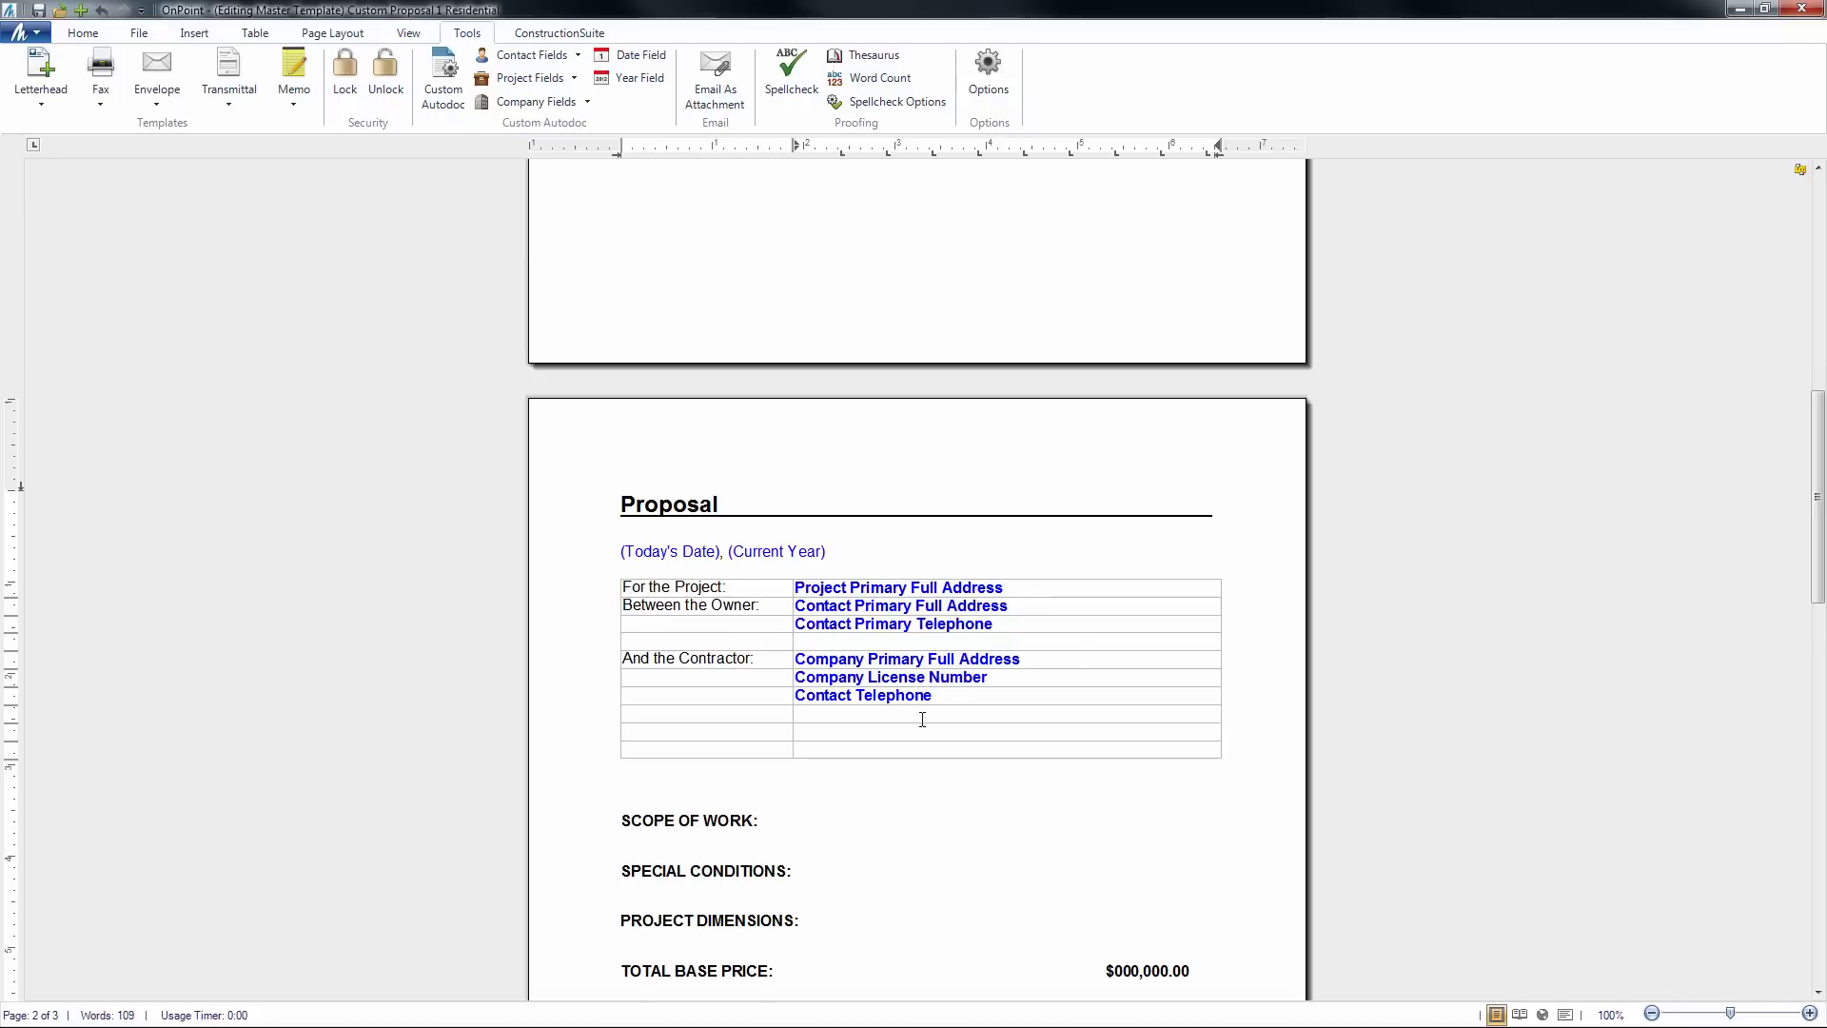
click(943, 821)
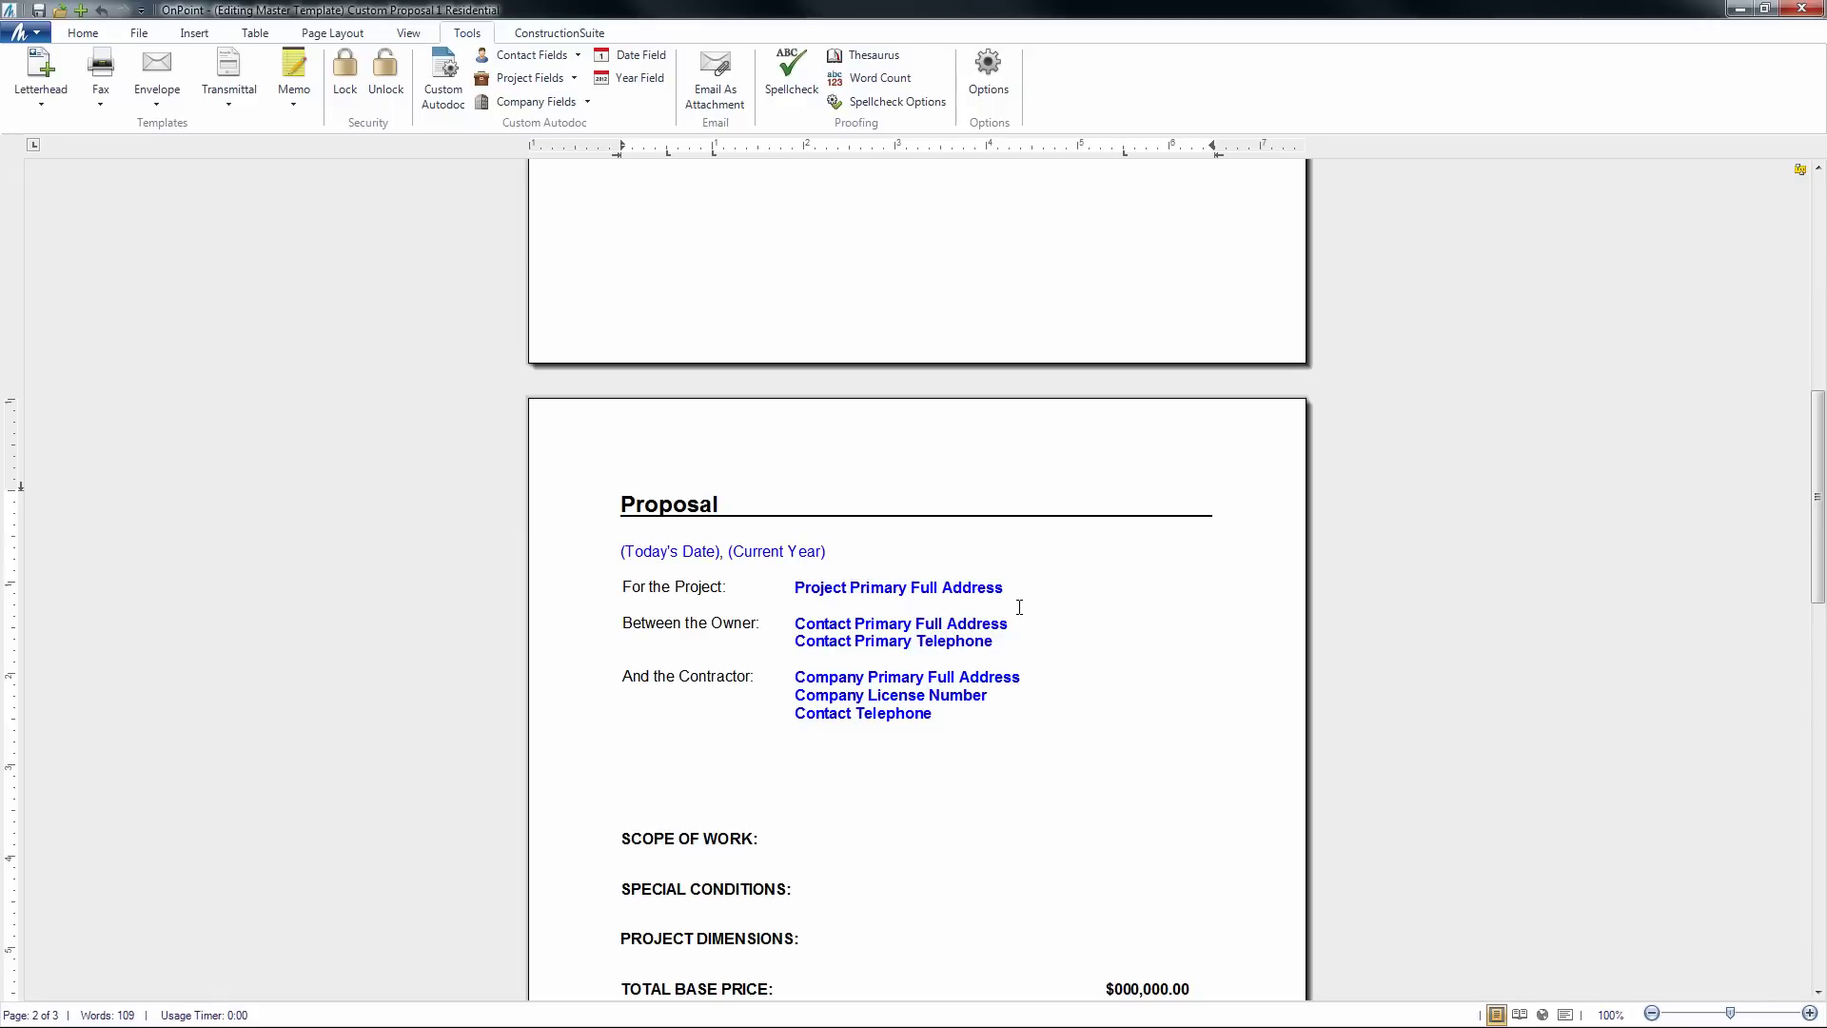
drag(1819, 518, 1819, 789)
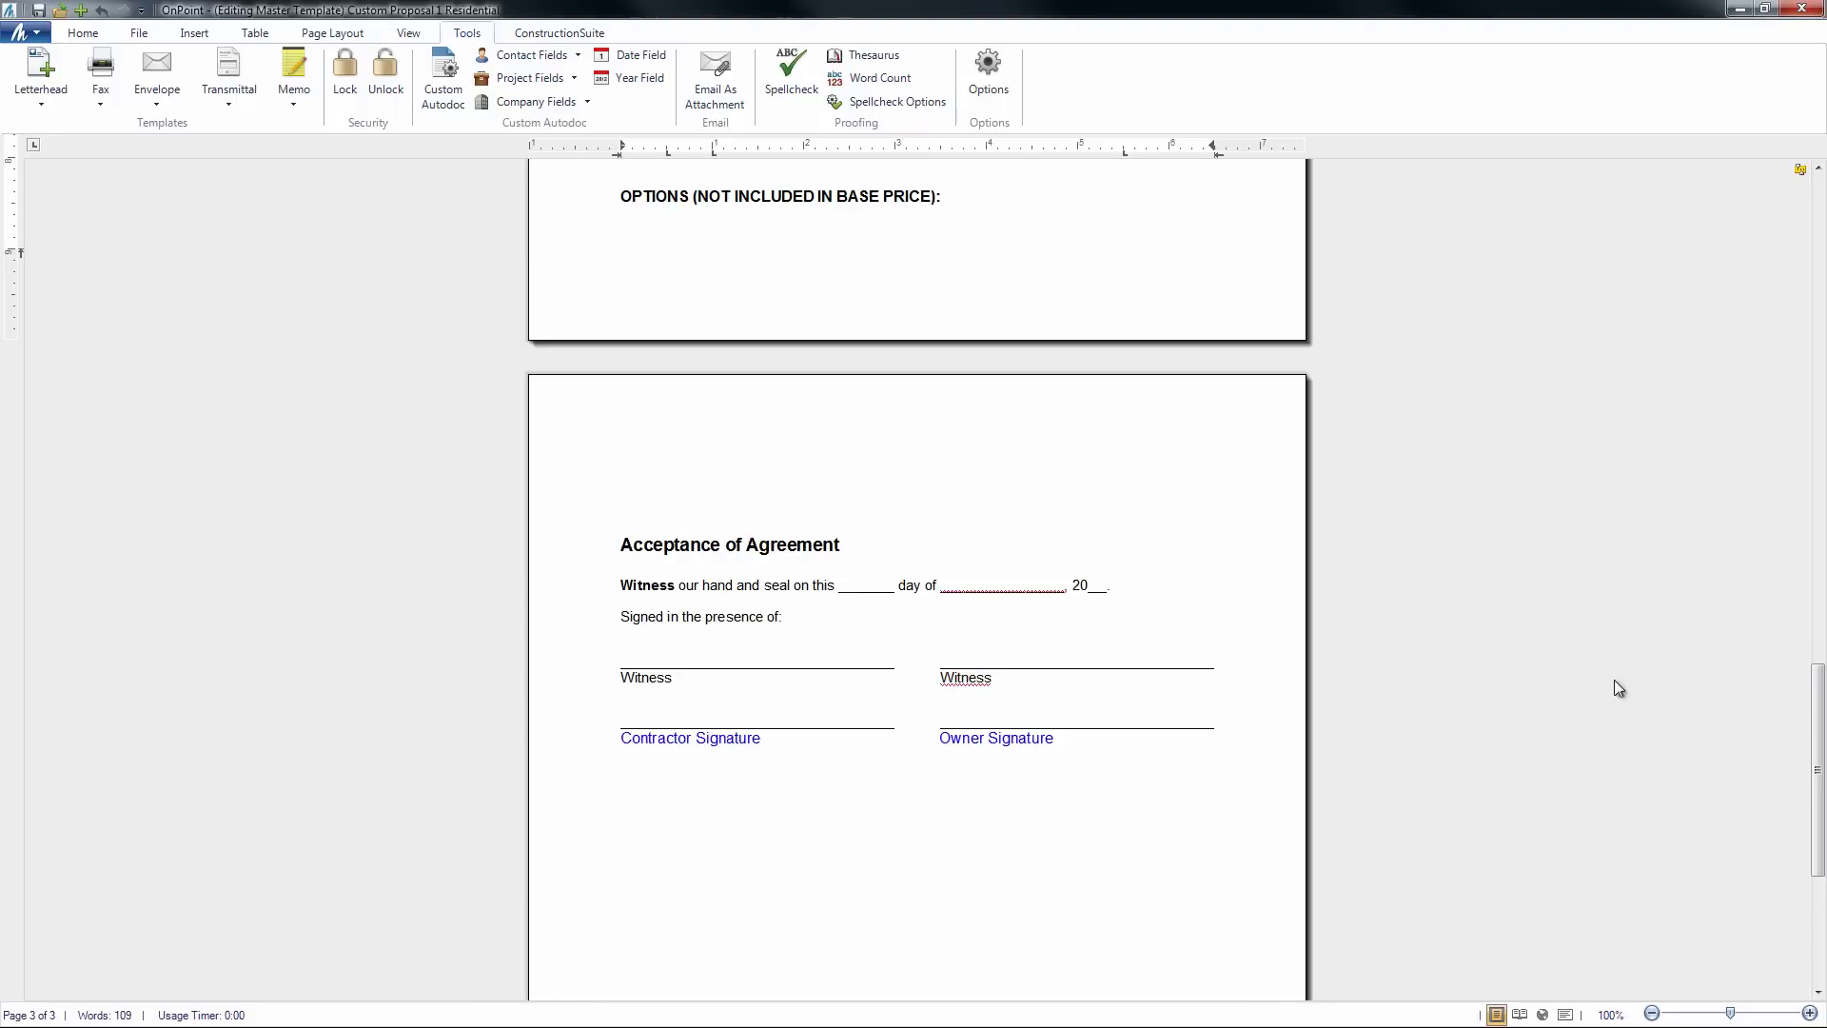
drag(1823, 793, 1823, 649)
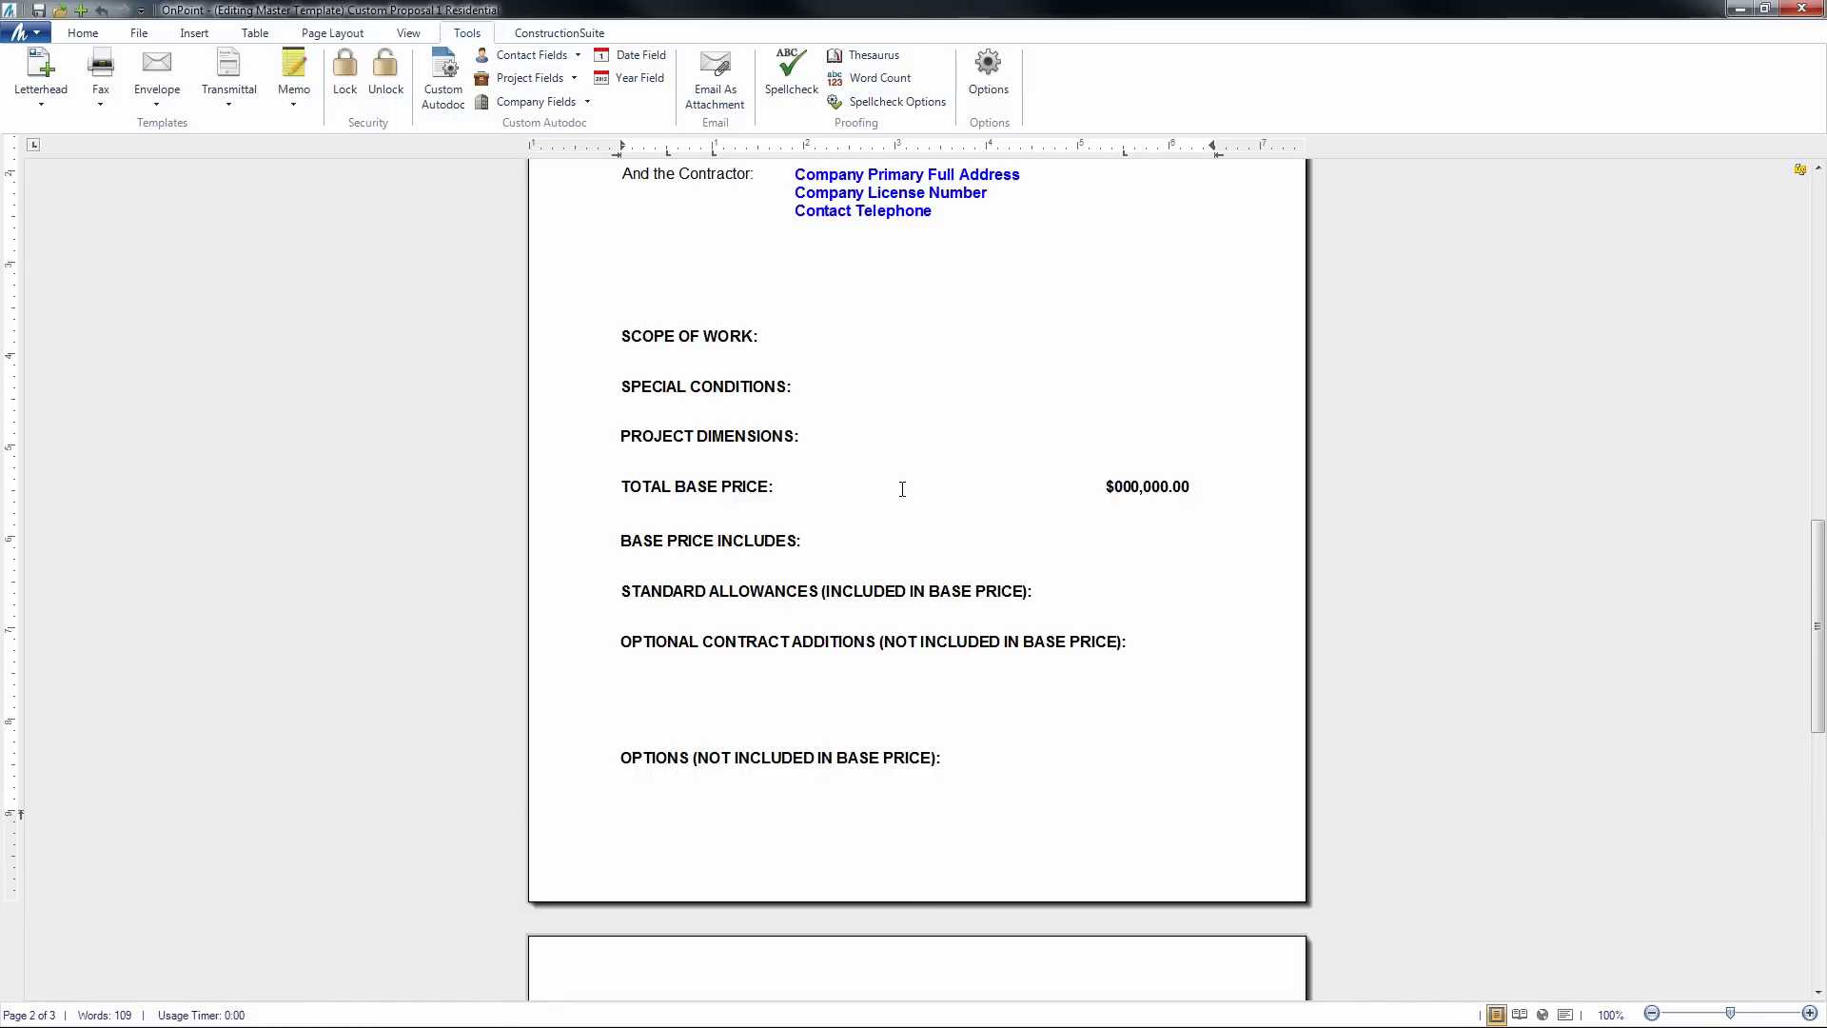
drag(1819, 623, 1819, 217)
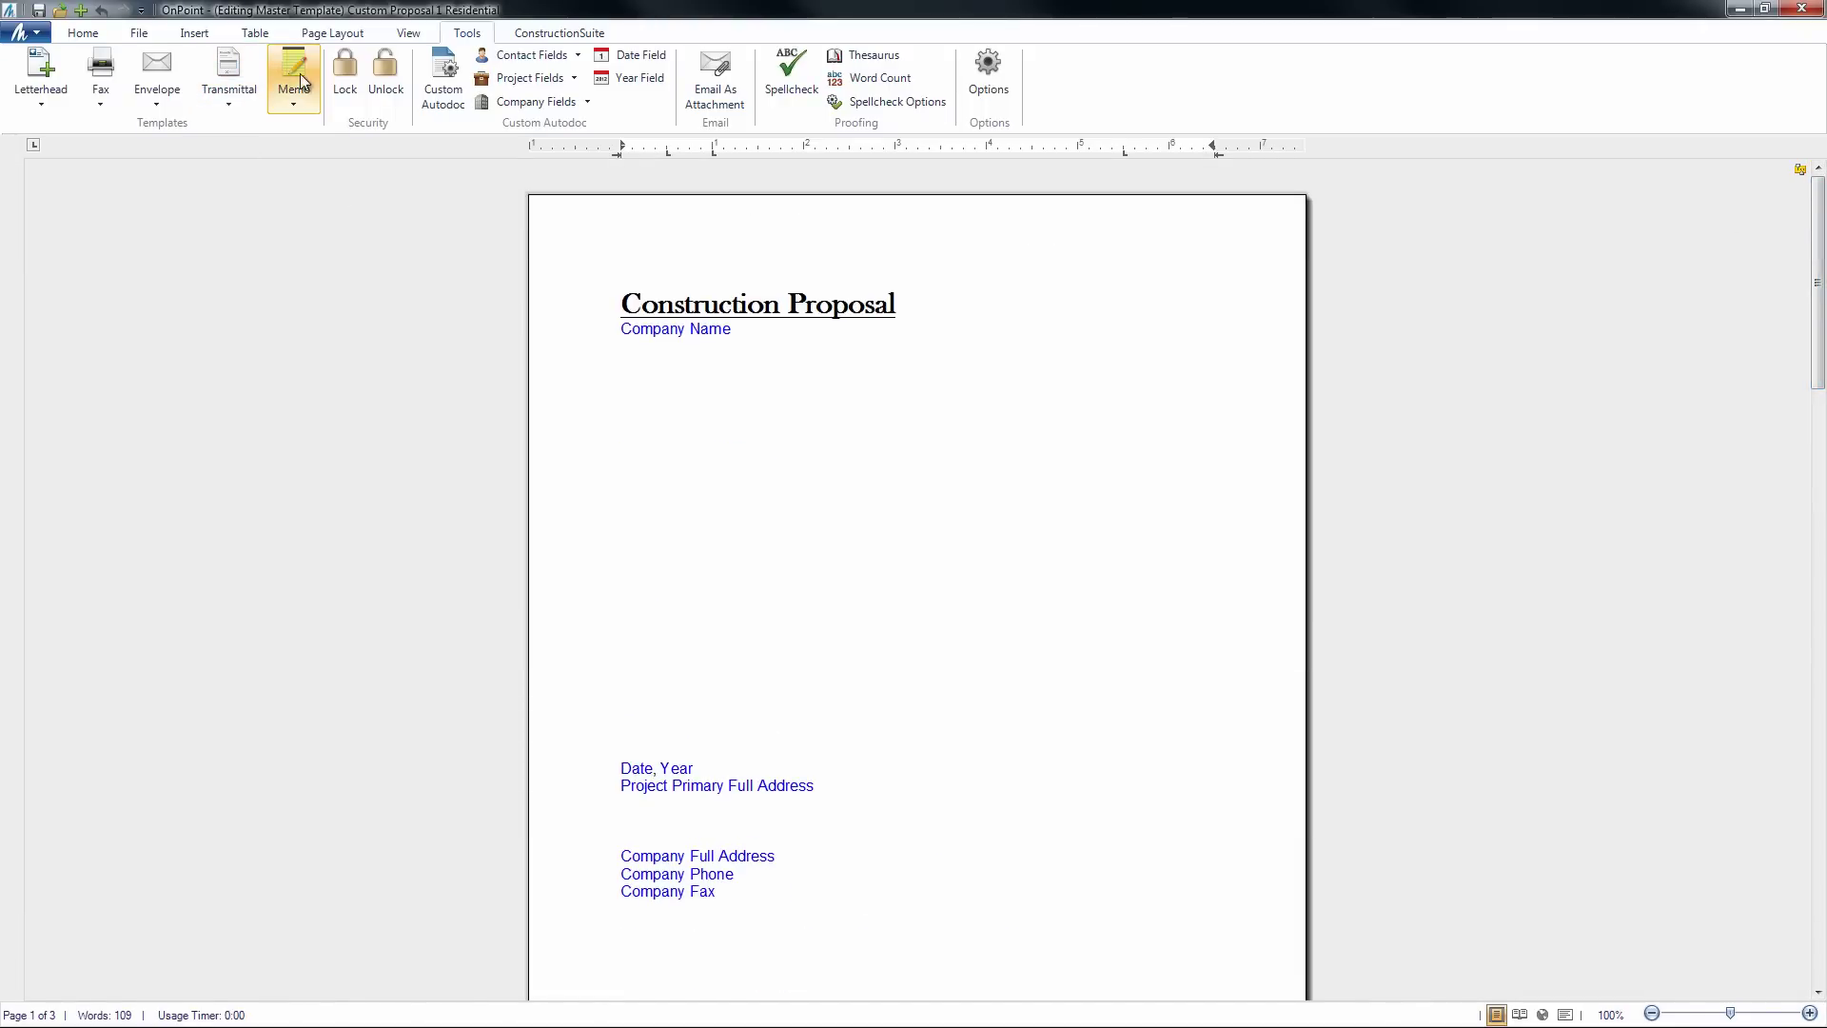
Add a header with a right-aligned page number including total pages, reading '2 of 3'
click(413, 38)
click(194, 34)
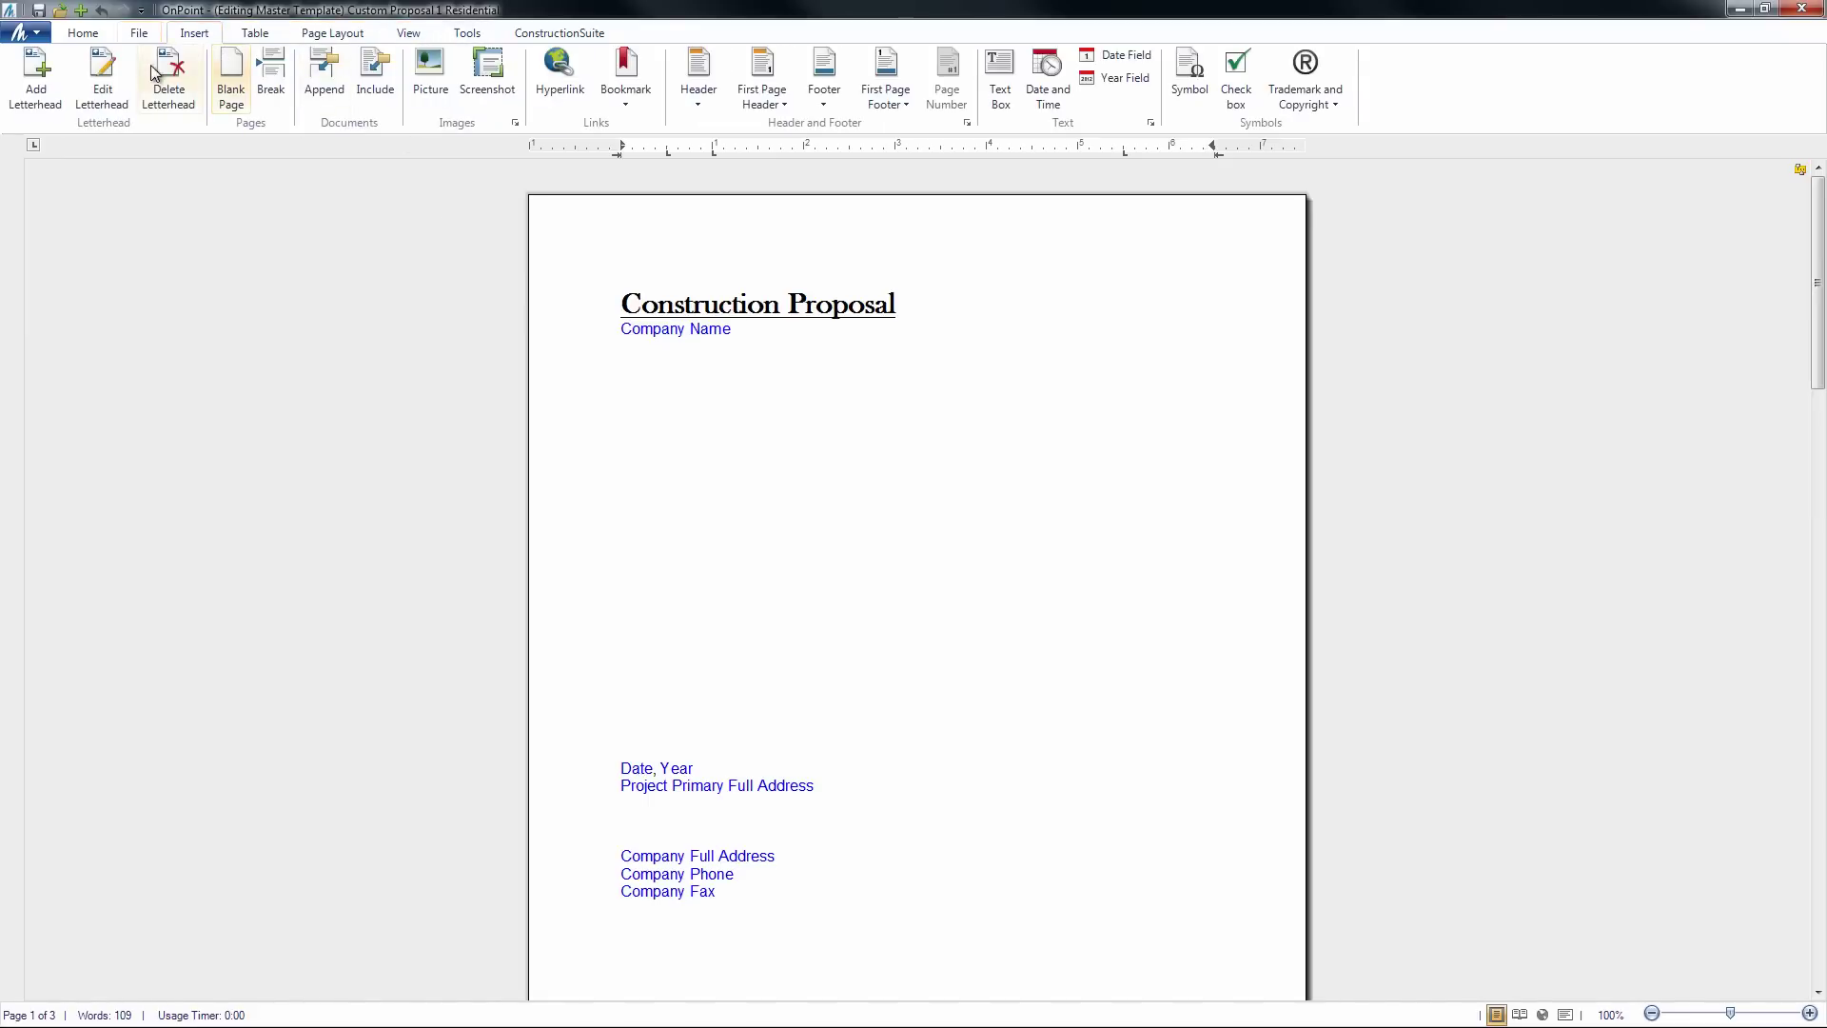
click(708, 101)
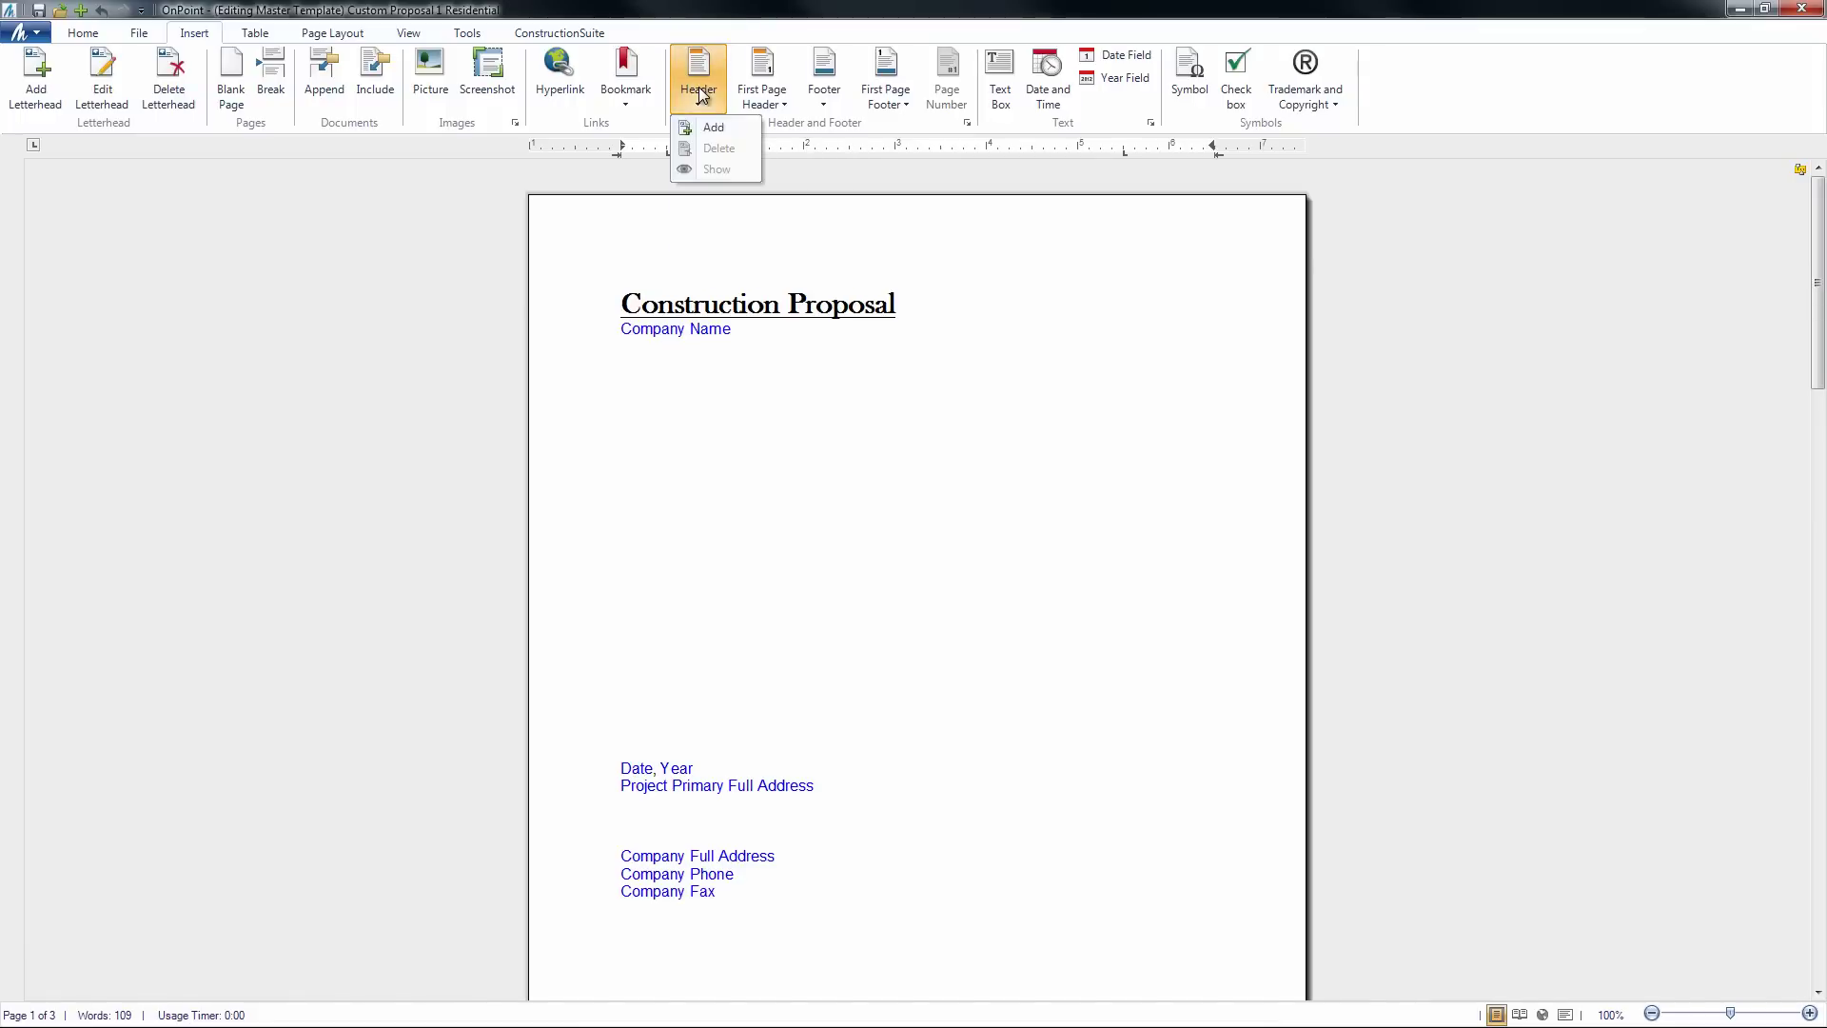
click(740, 134)
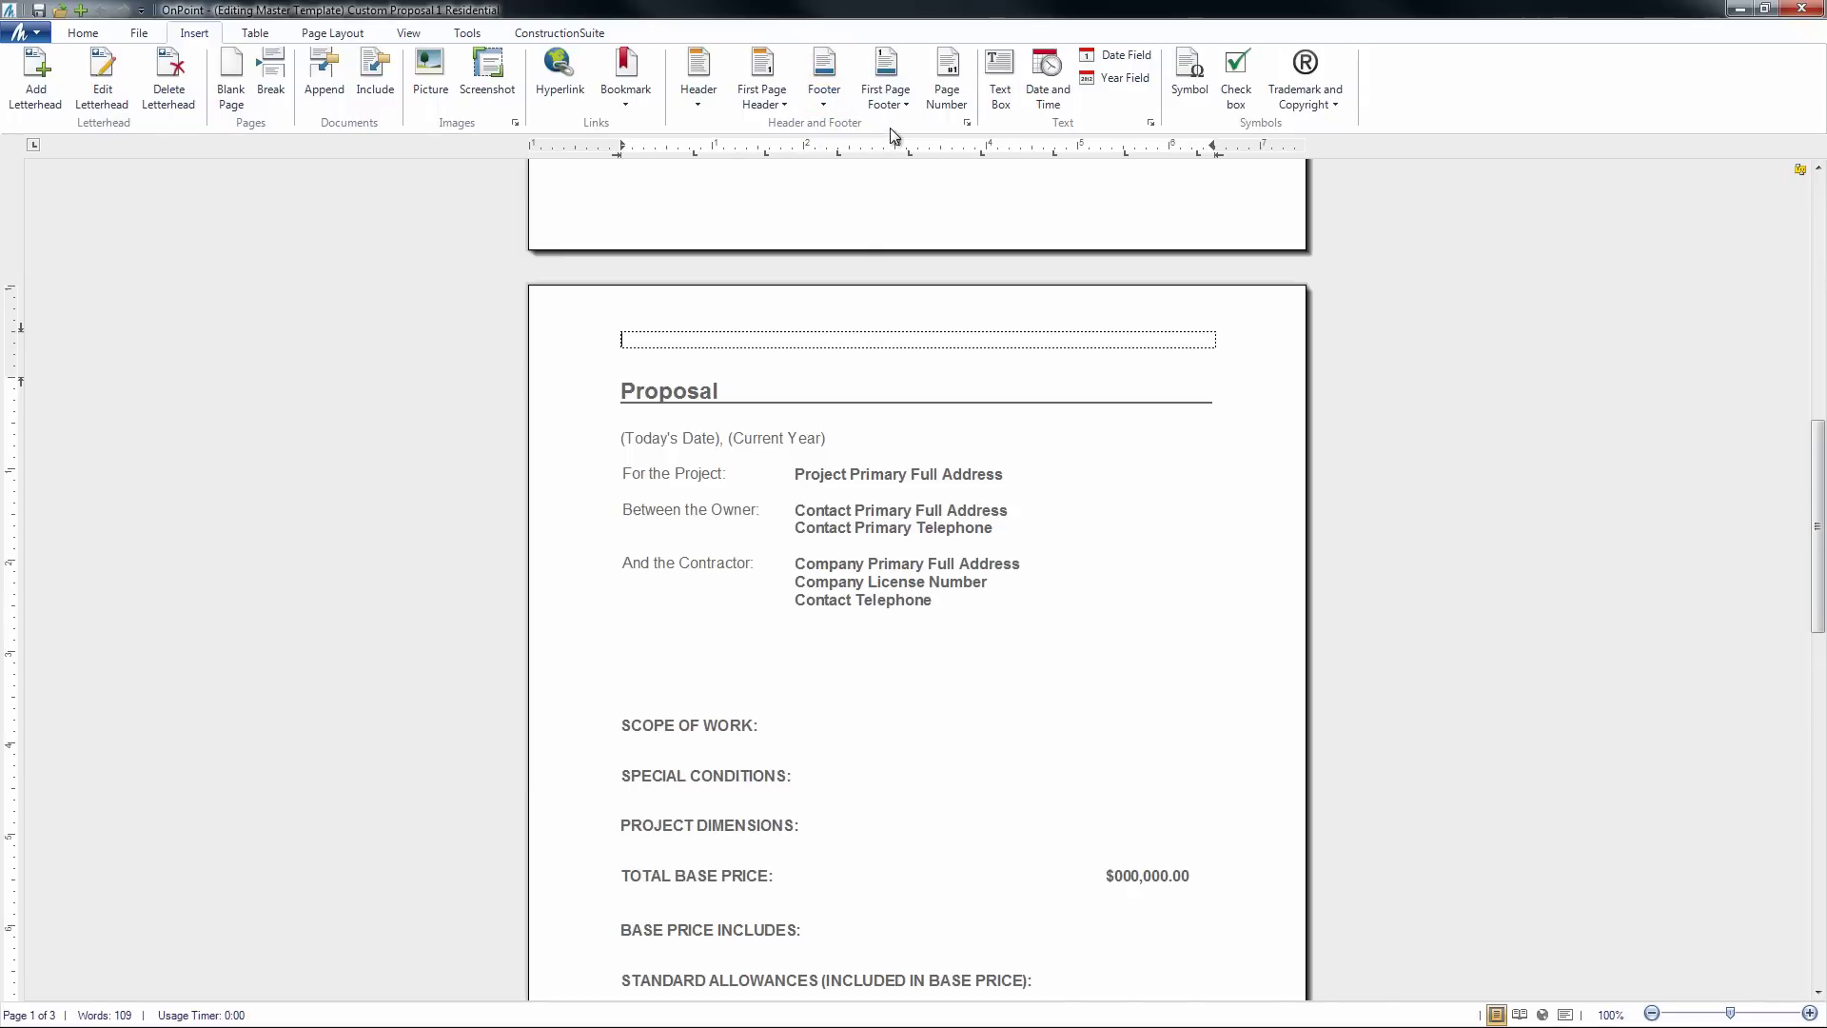
click(941, 113)
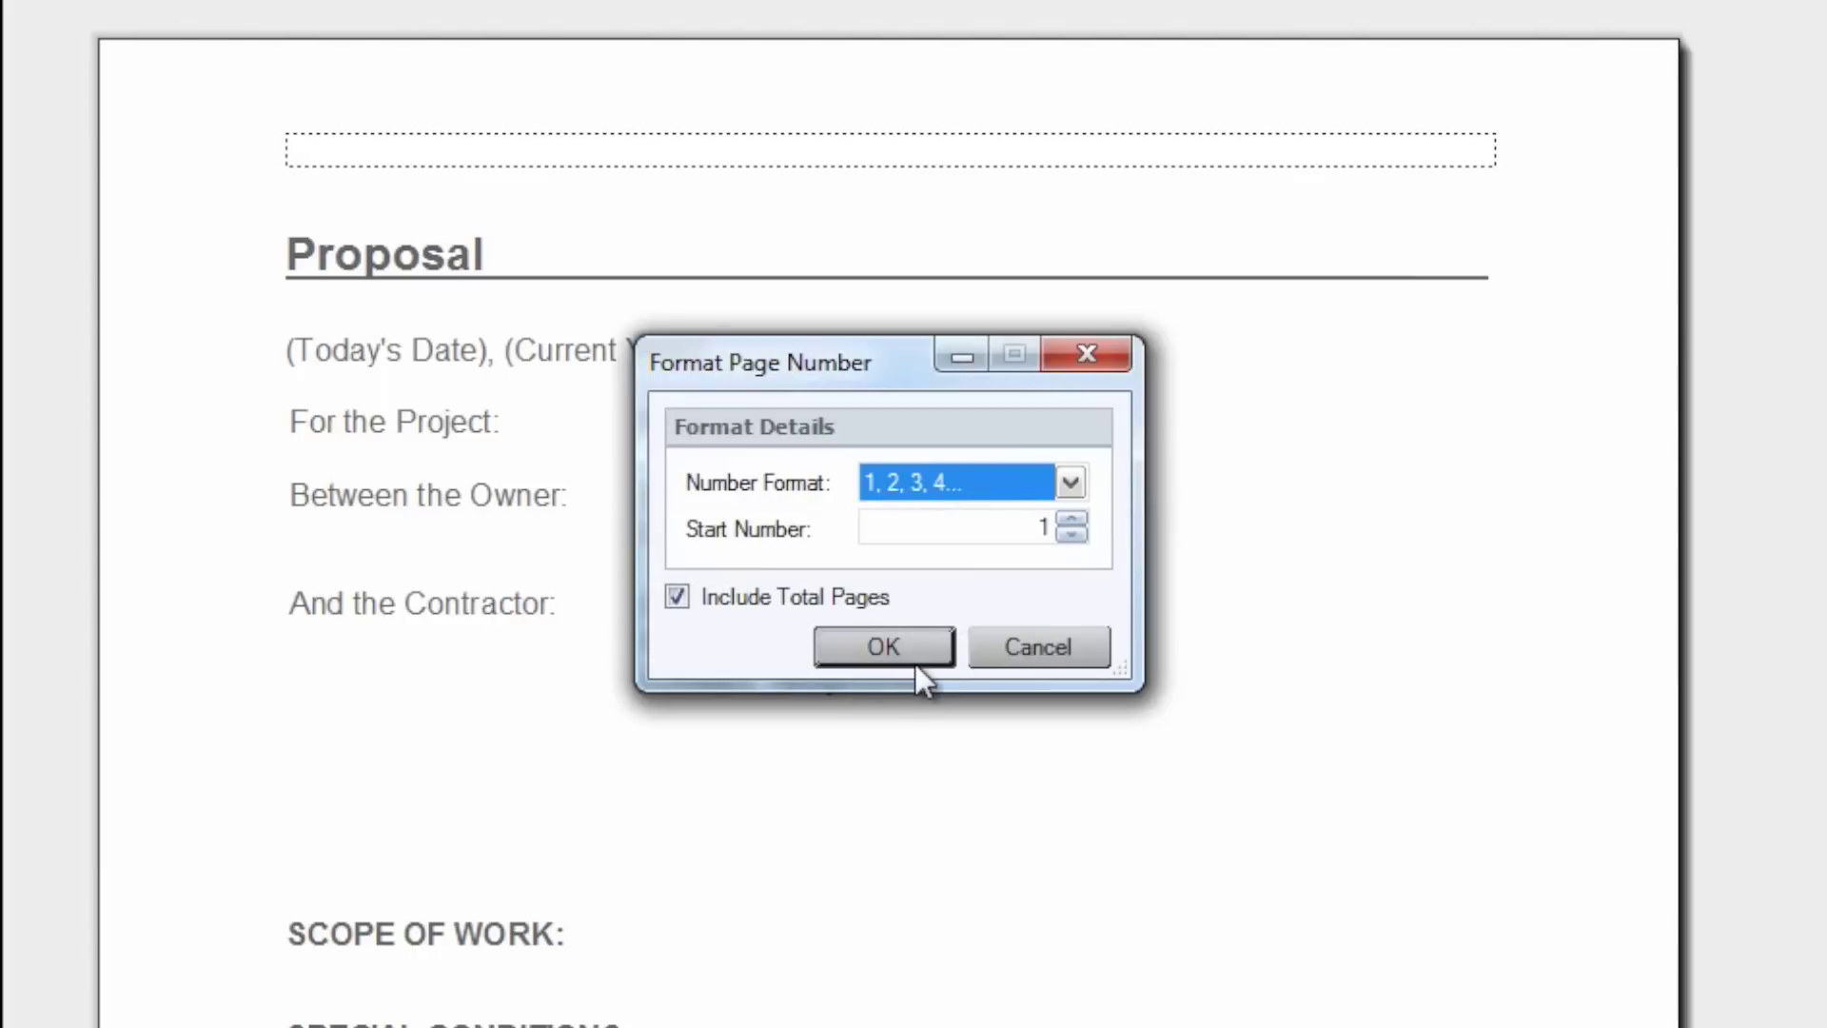
click(916, 657)
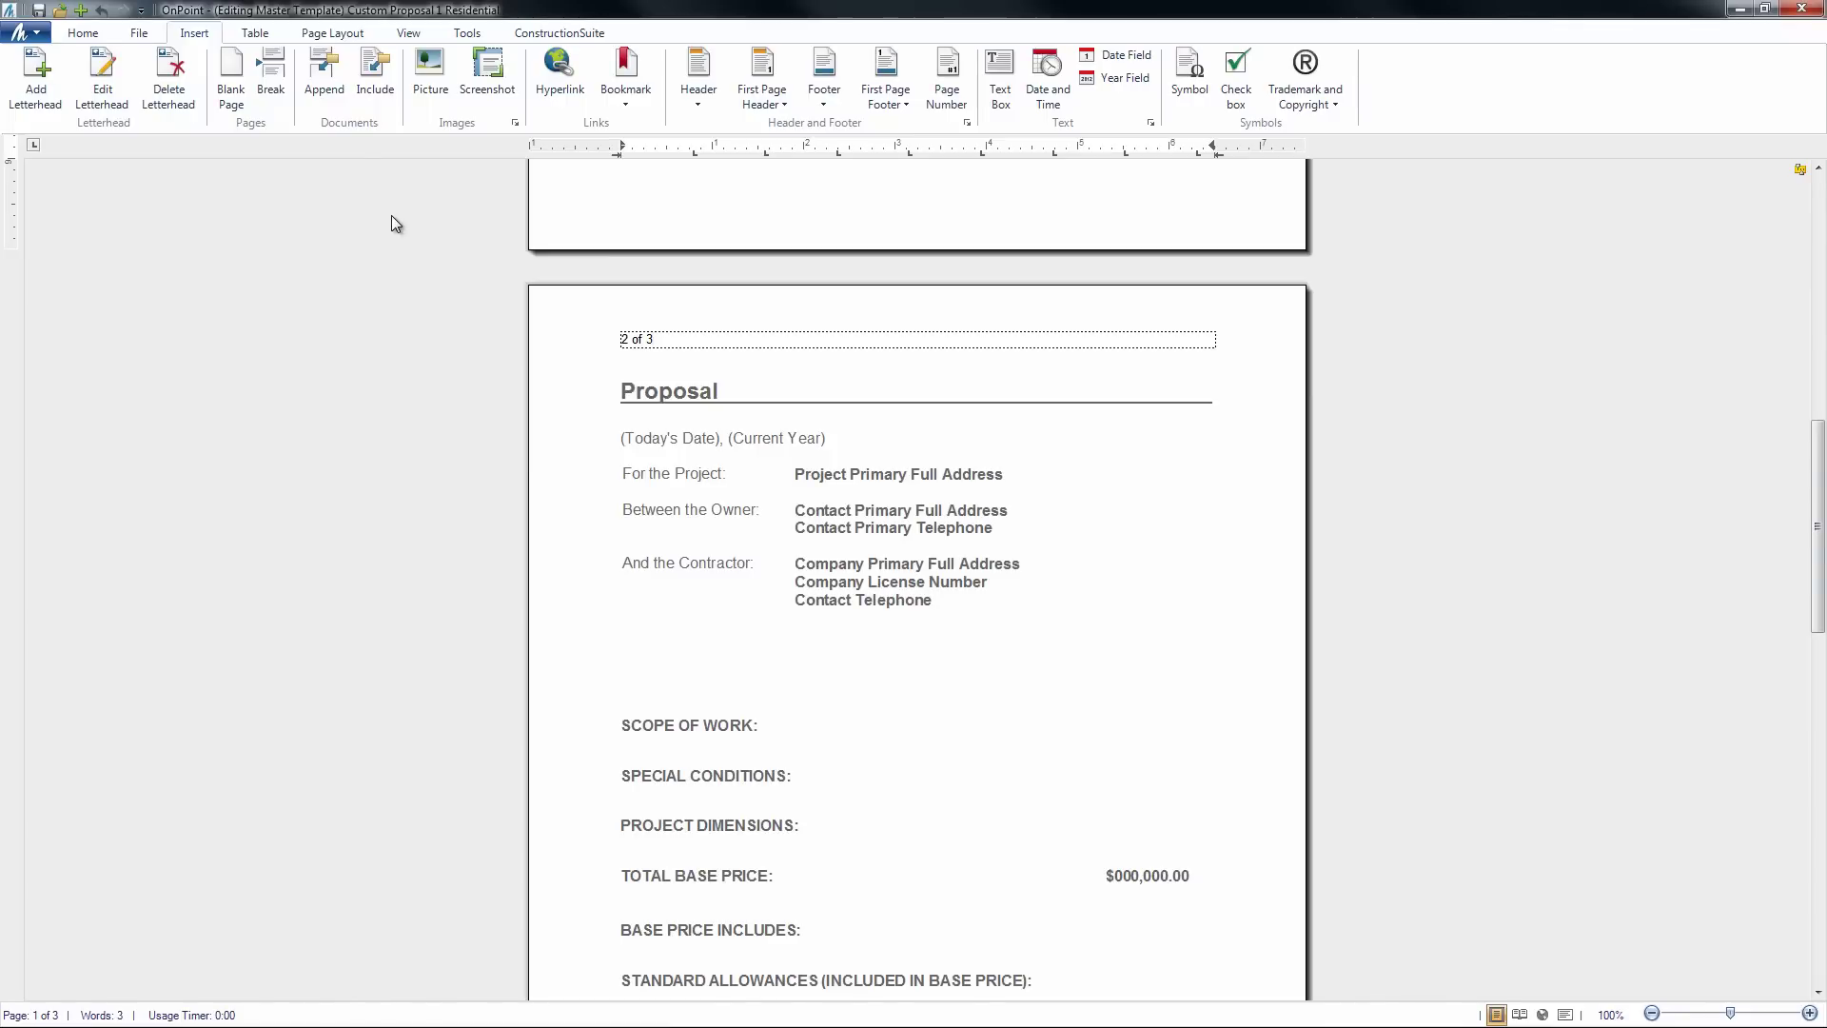
click(76, 38)
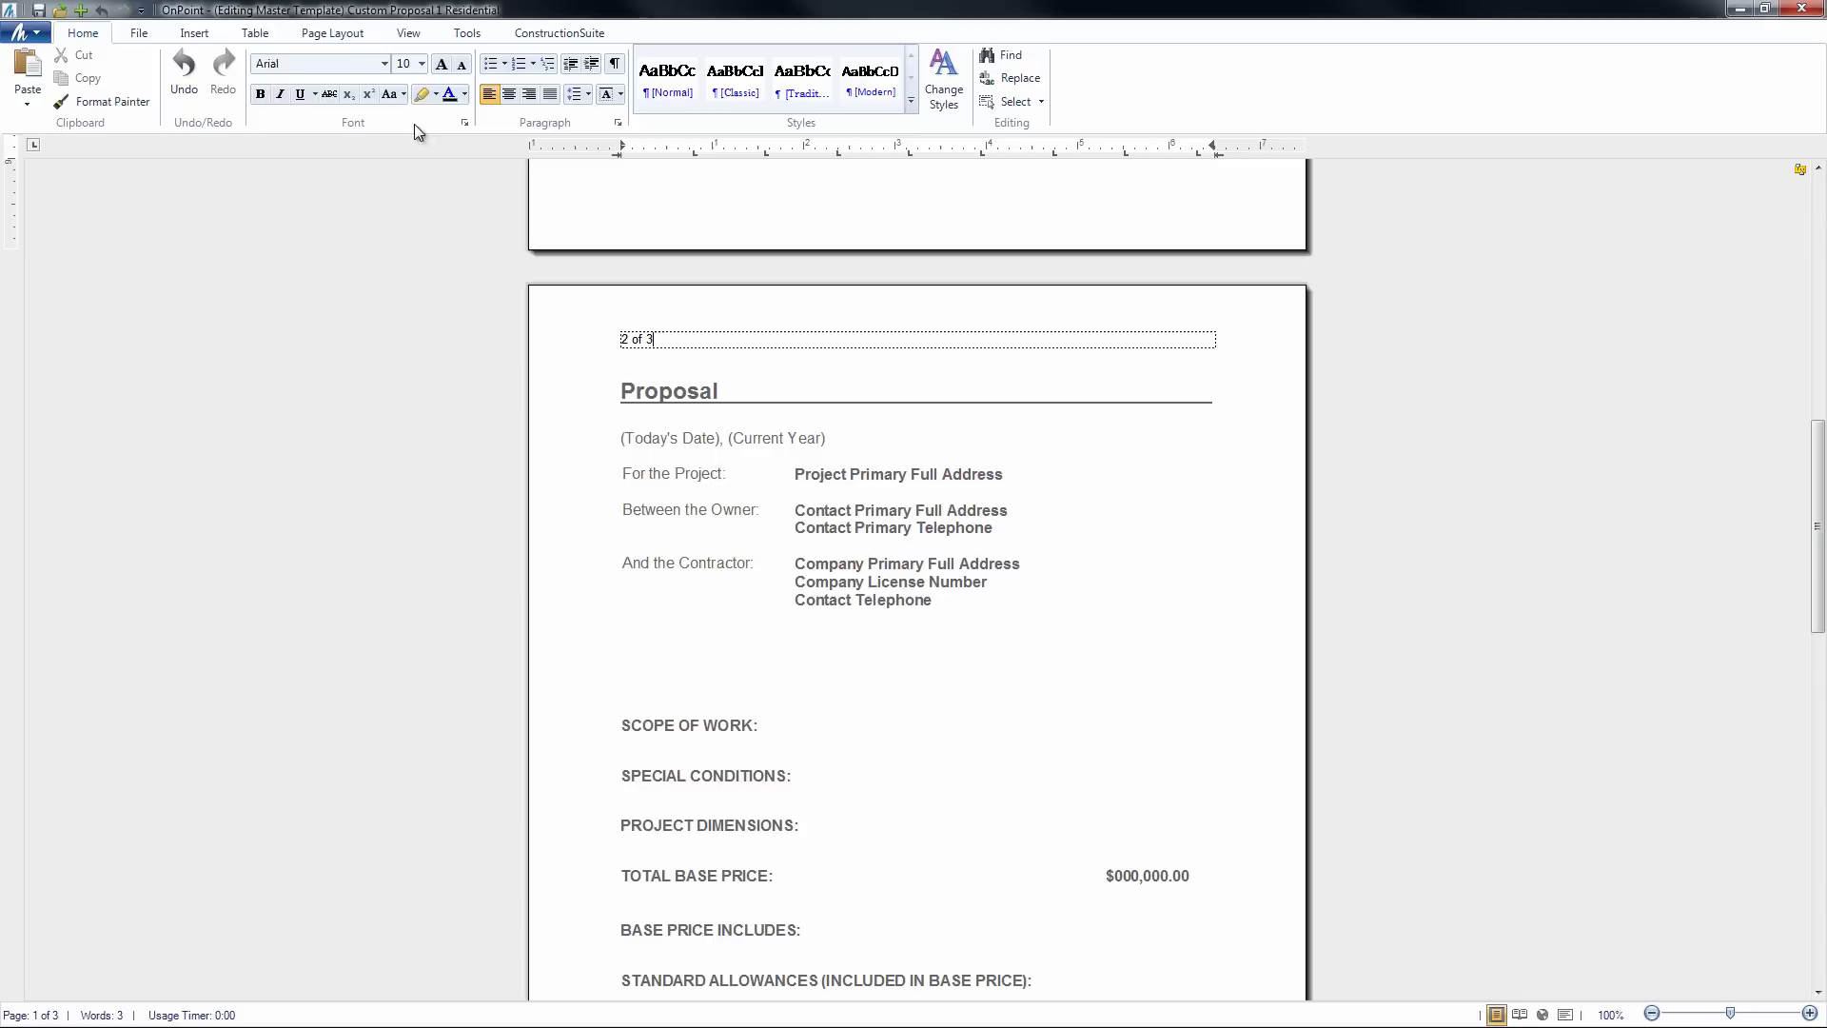
click(529, 96)
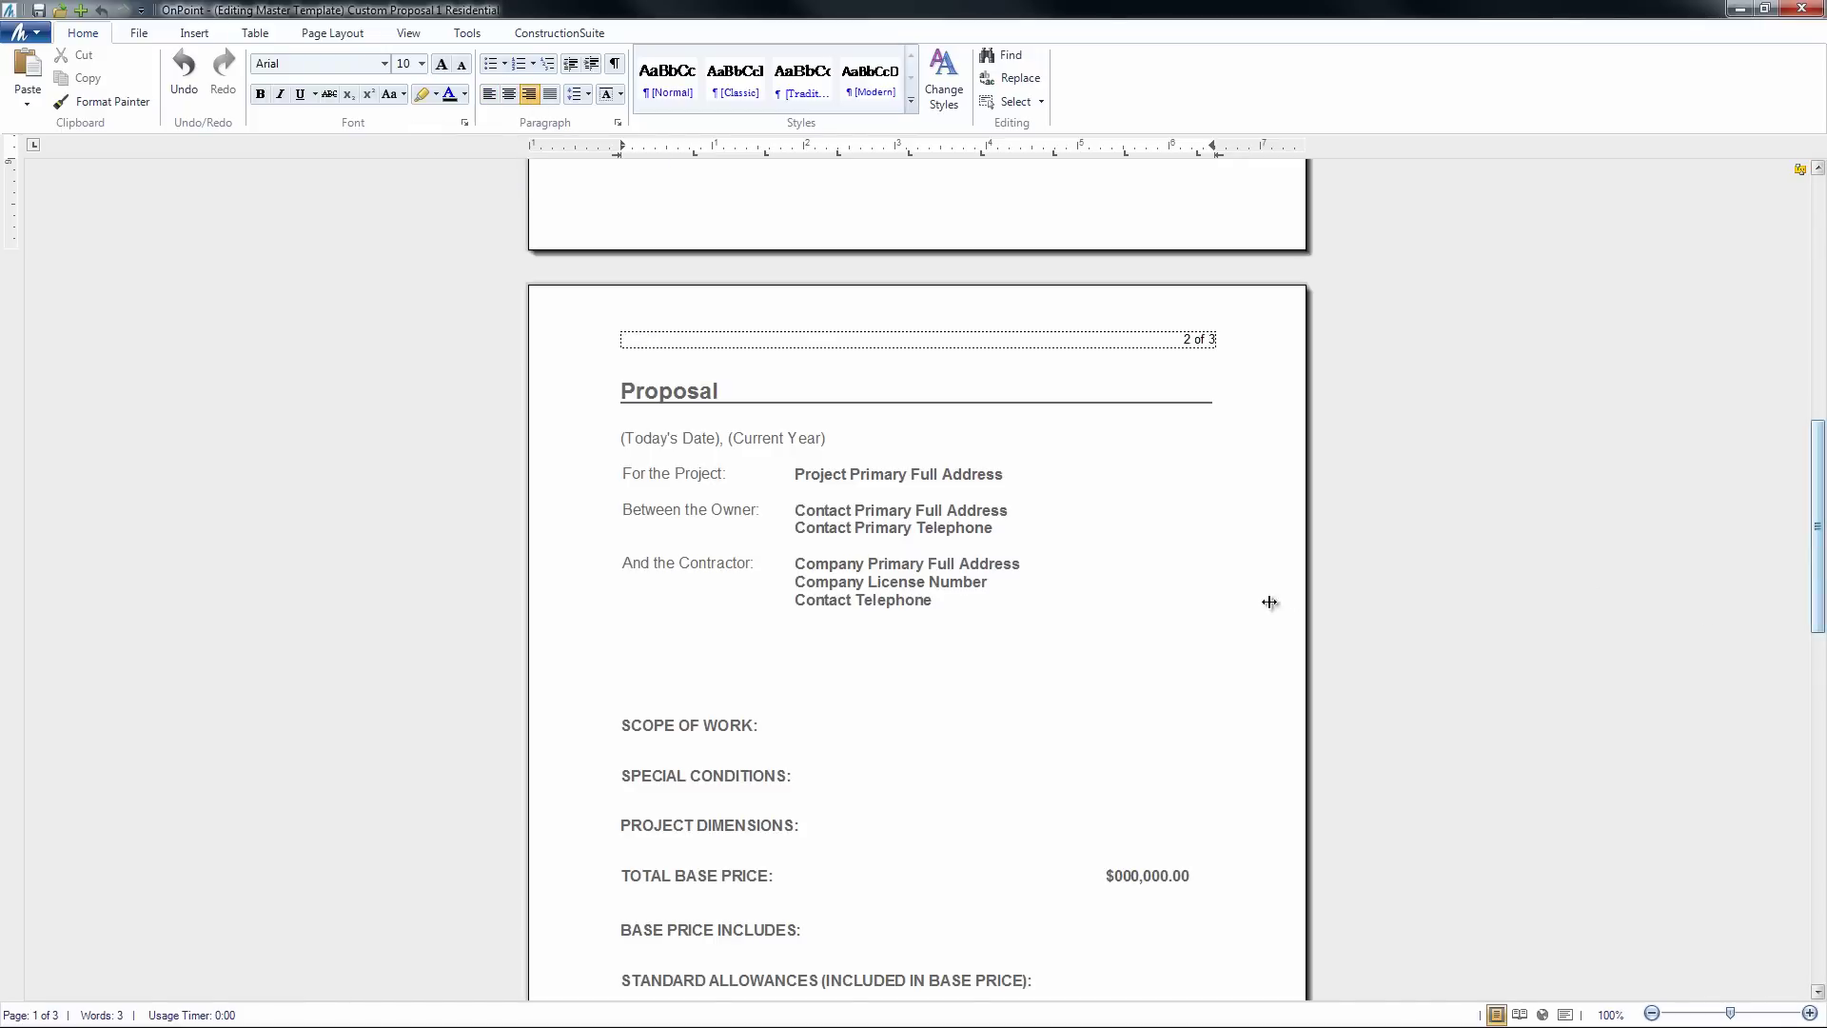
double_click(1142, 684)
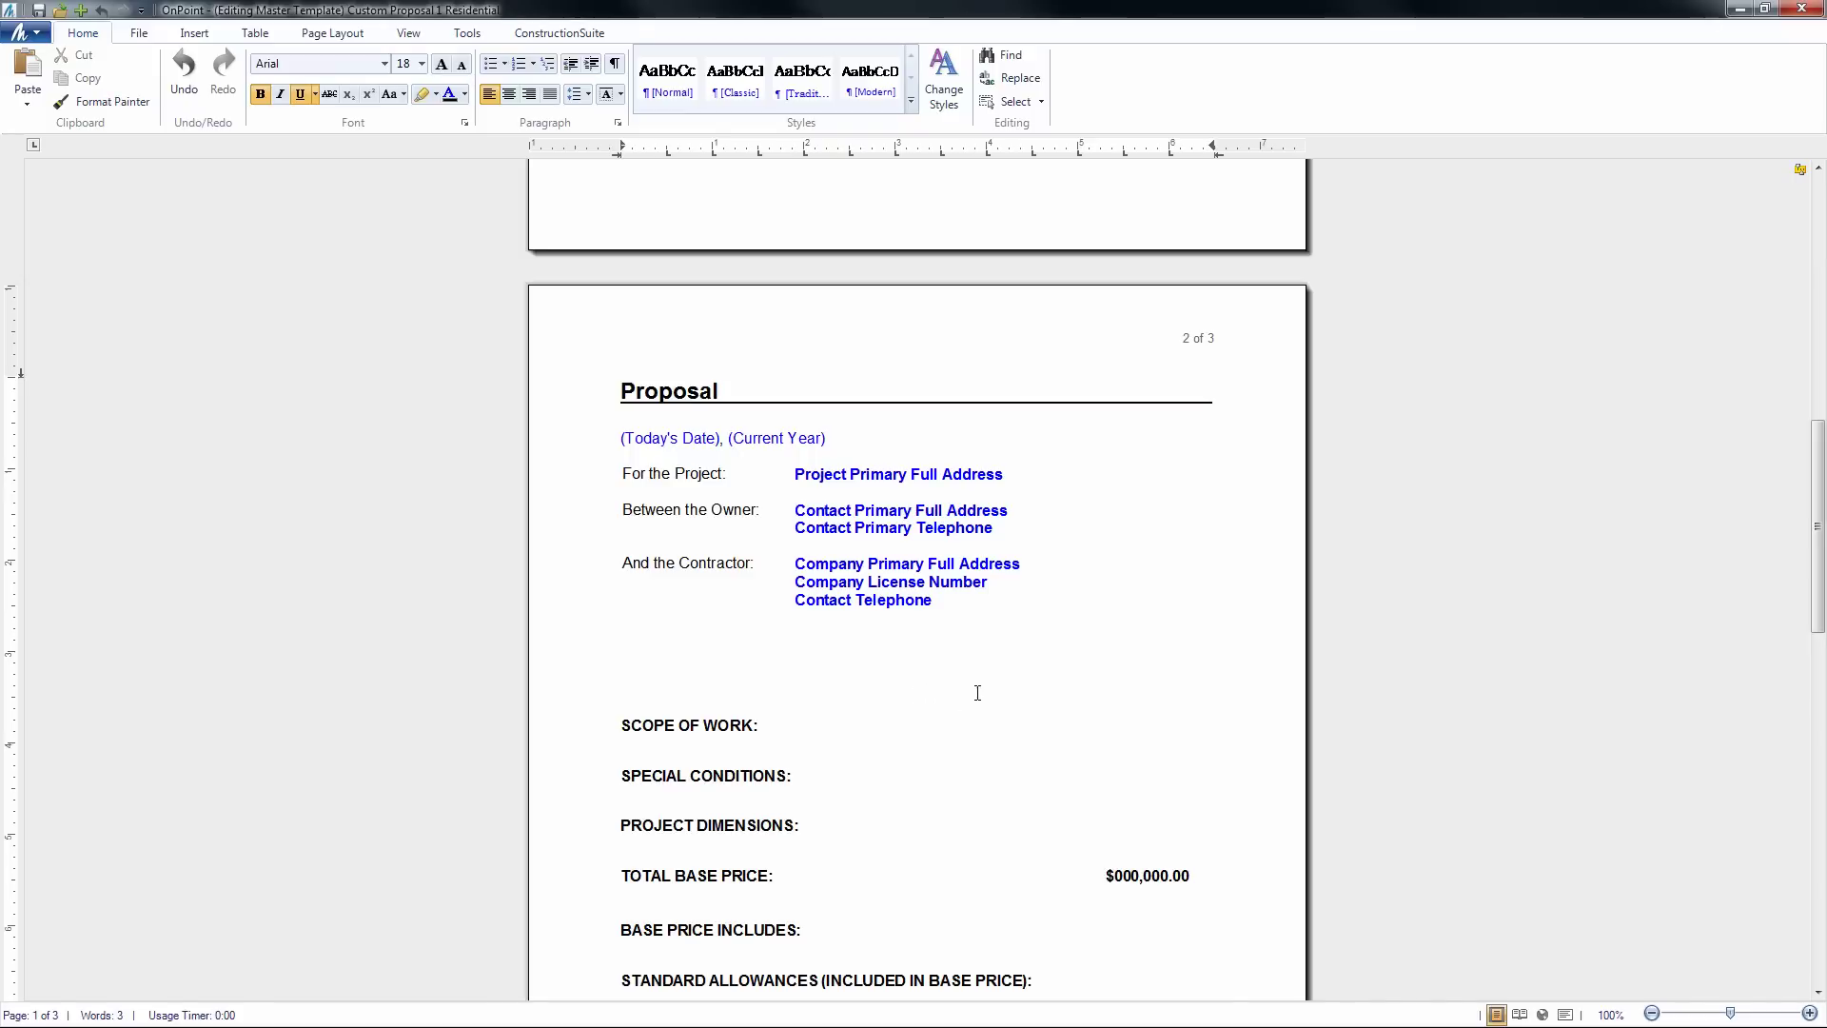
Add a footer with 'Client: _____' on the left and 'Contractor: ____' on the right
click(213, 38)
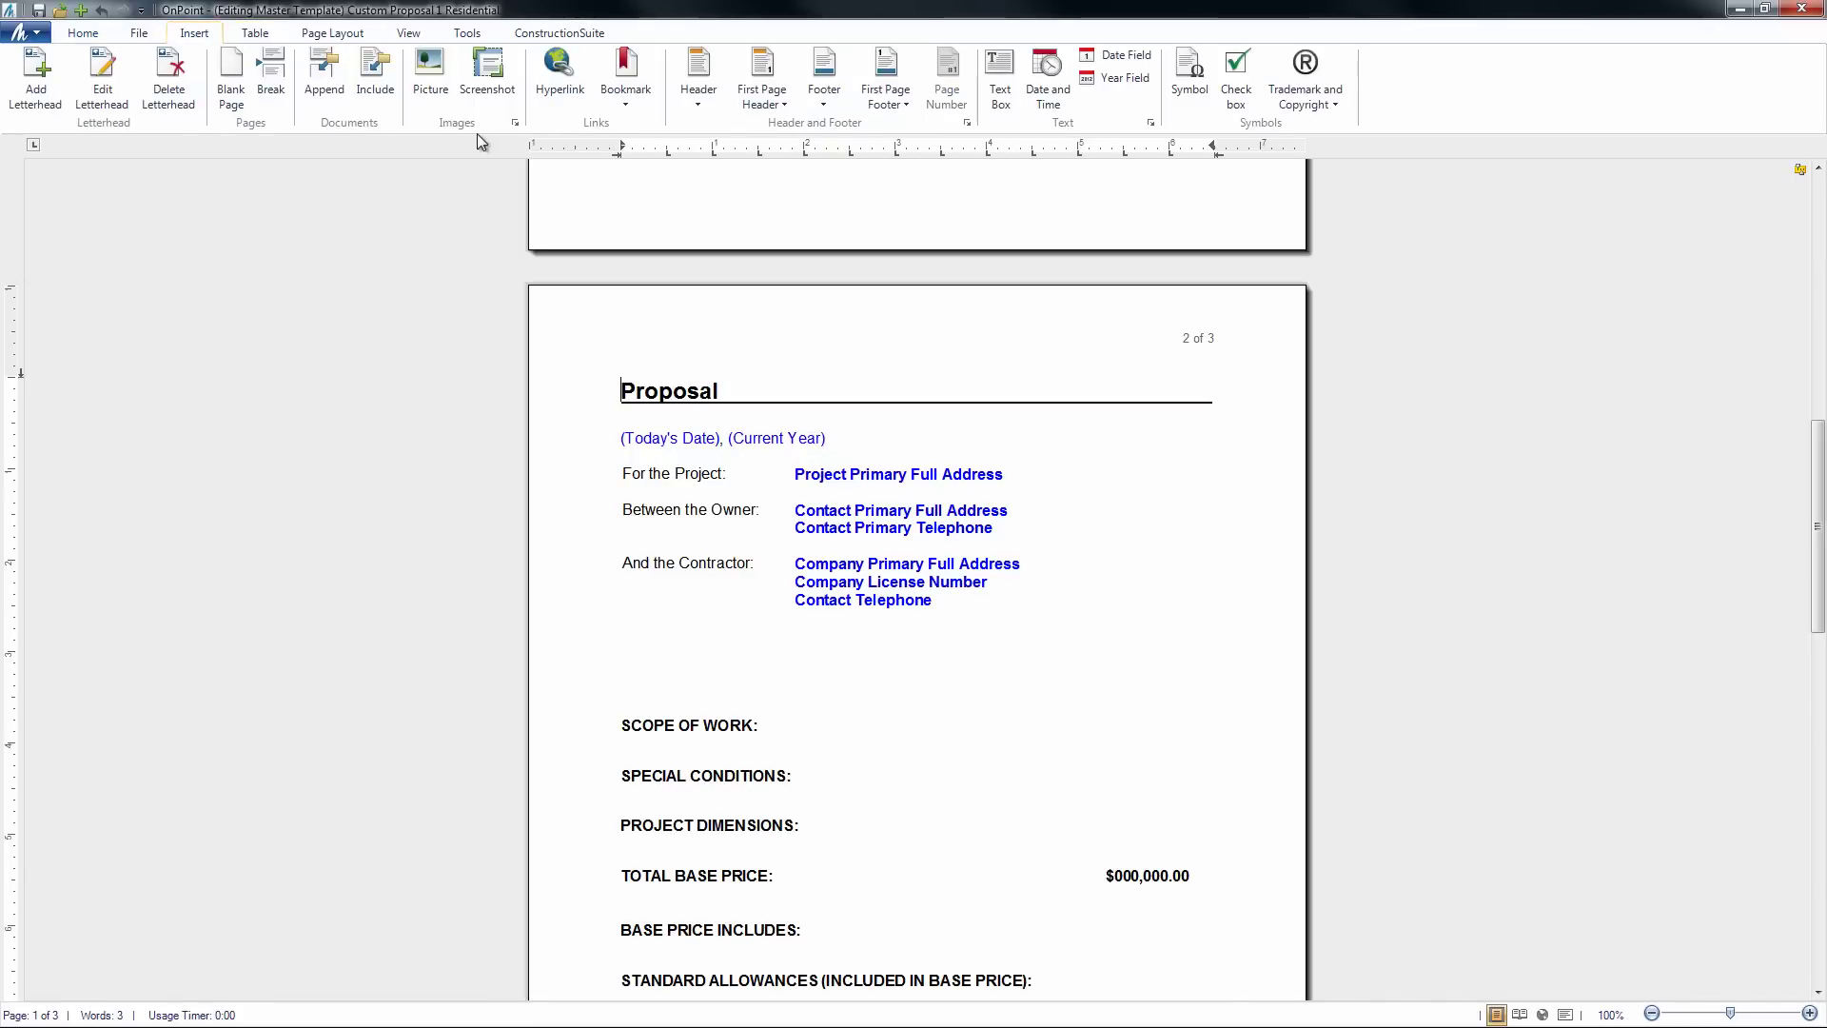
click(828, 106)
click(834, 135)
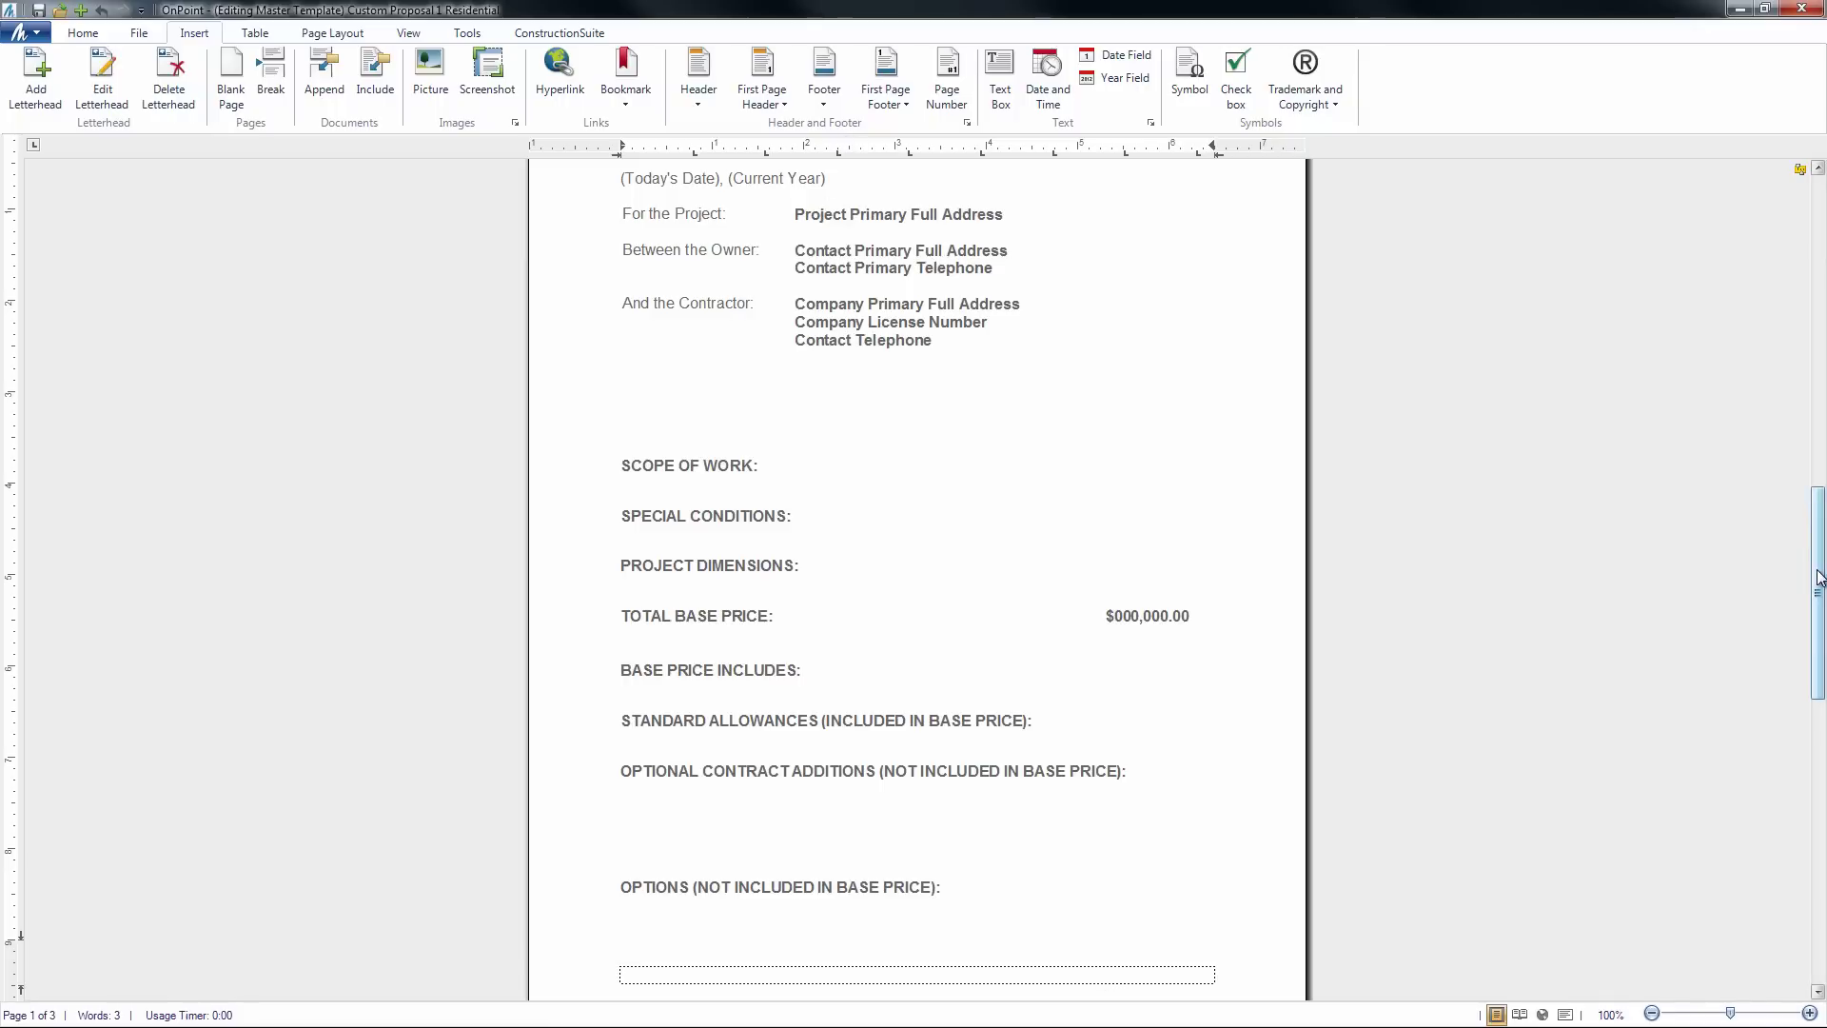
drag(1817, 578, 1817, 666)
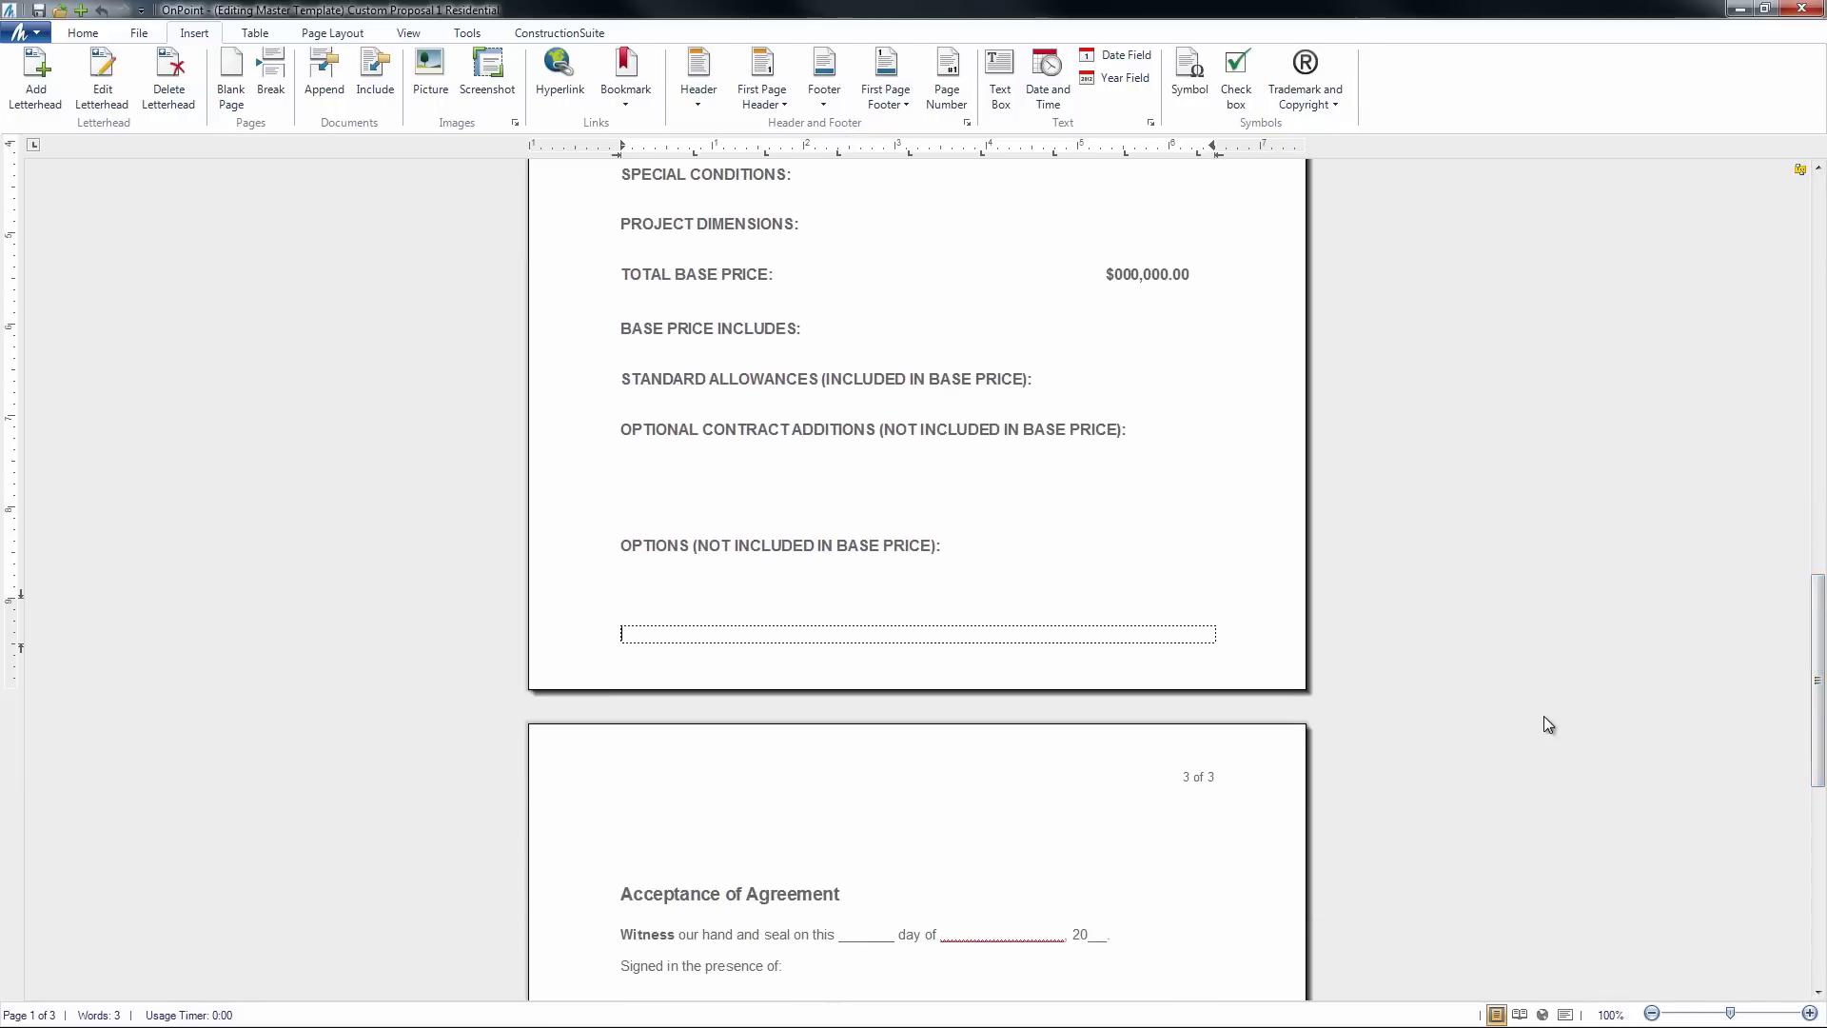
text(Client)
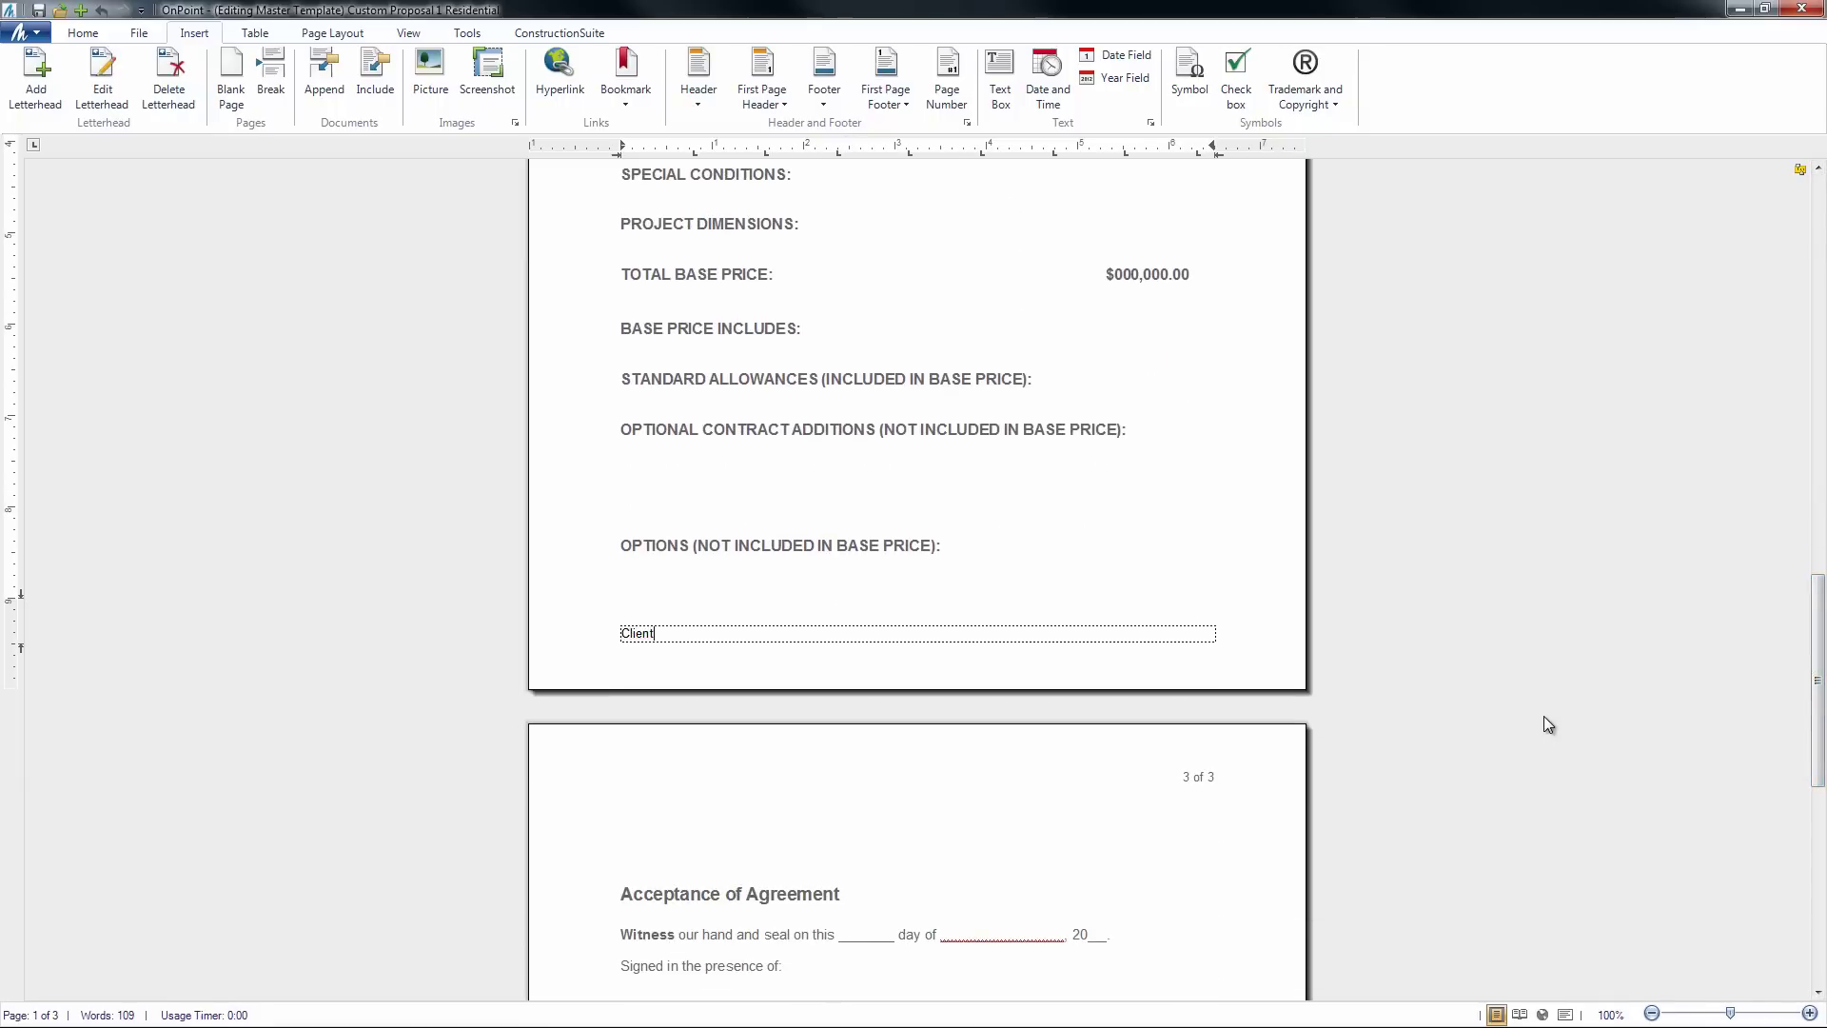
text(: _____)
key(Tab)
text(Contractor: ____)
double_click(1178, 517)
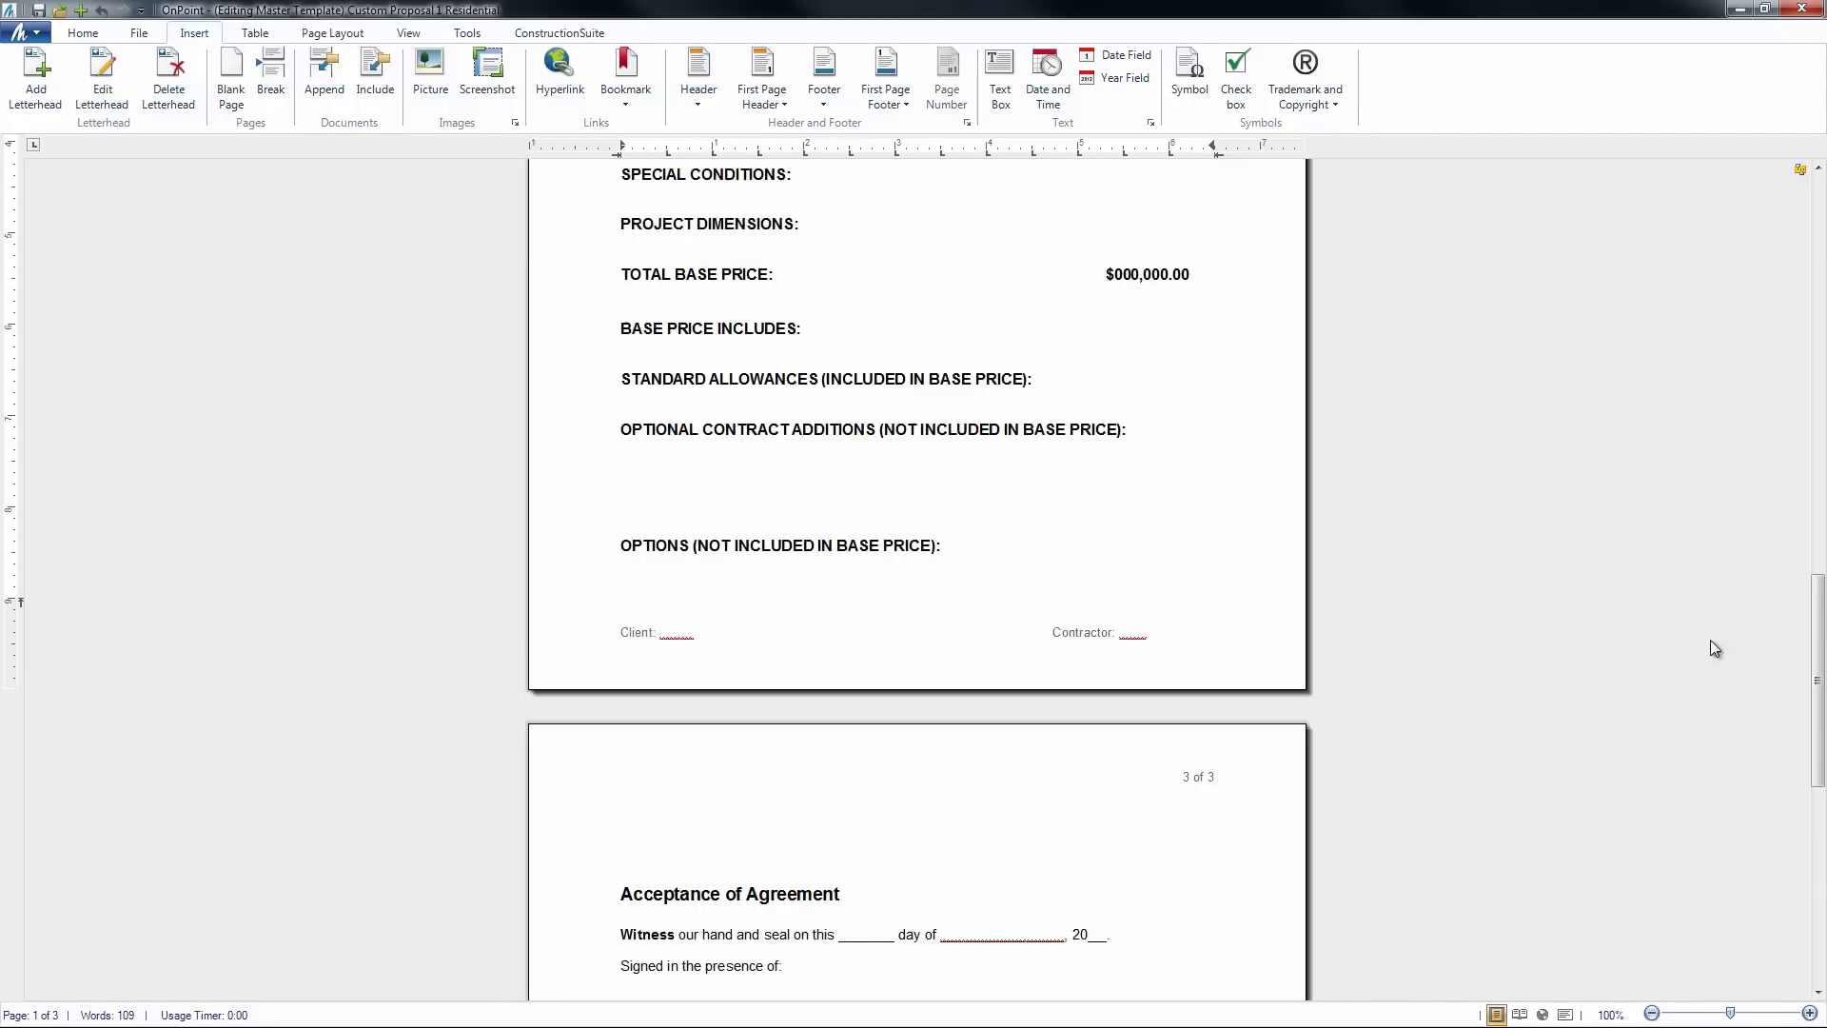
drag(1812, 640, 1821, 511)
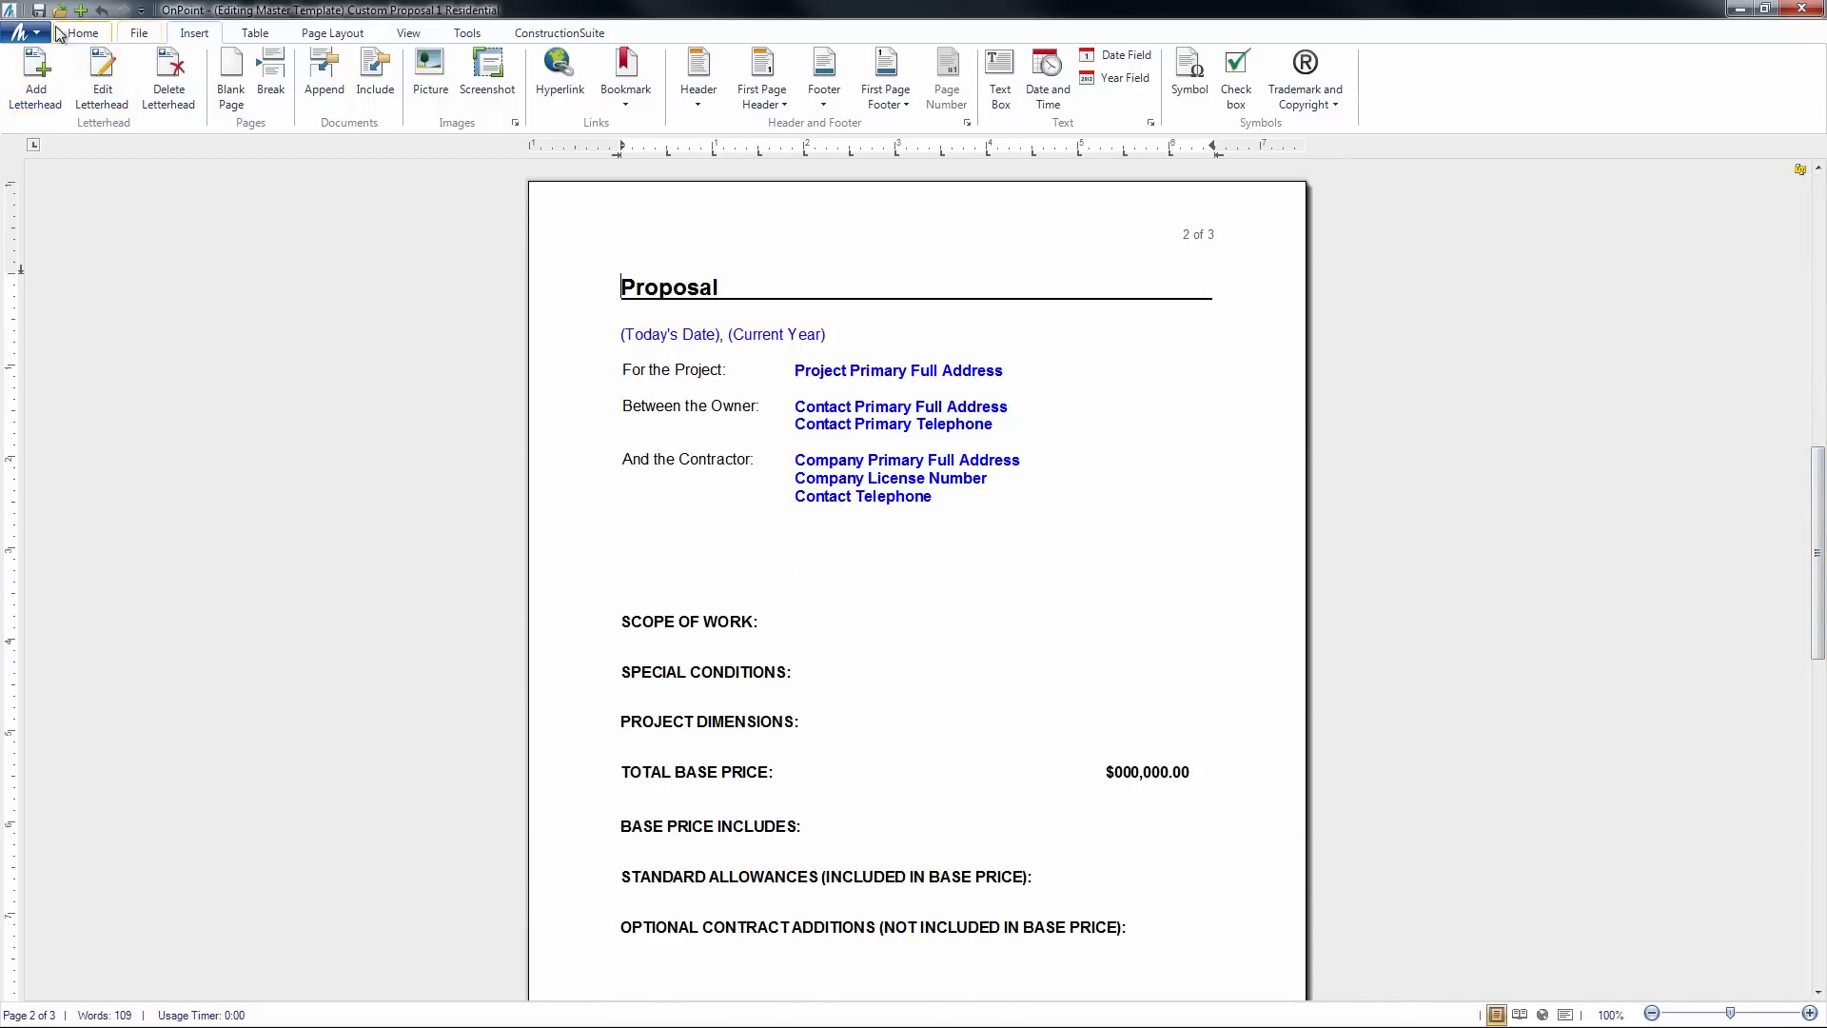
Save the Custom Proposal 1 Residential master template
click(140, 33)
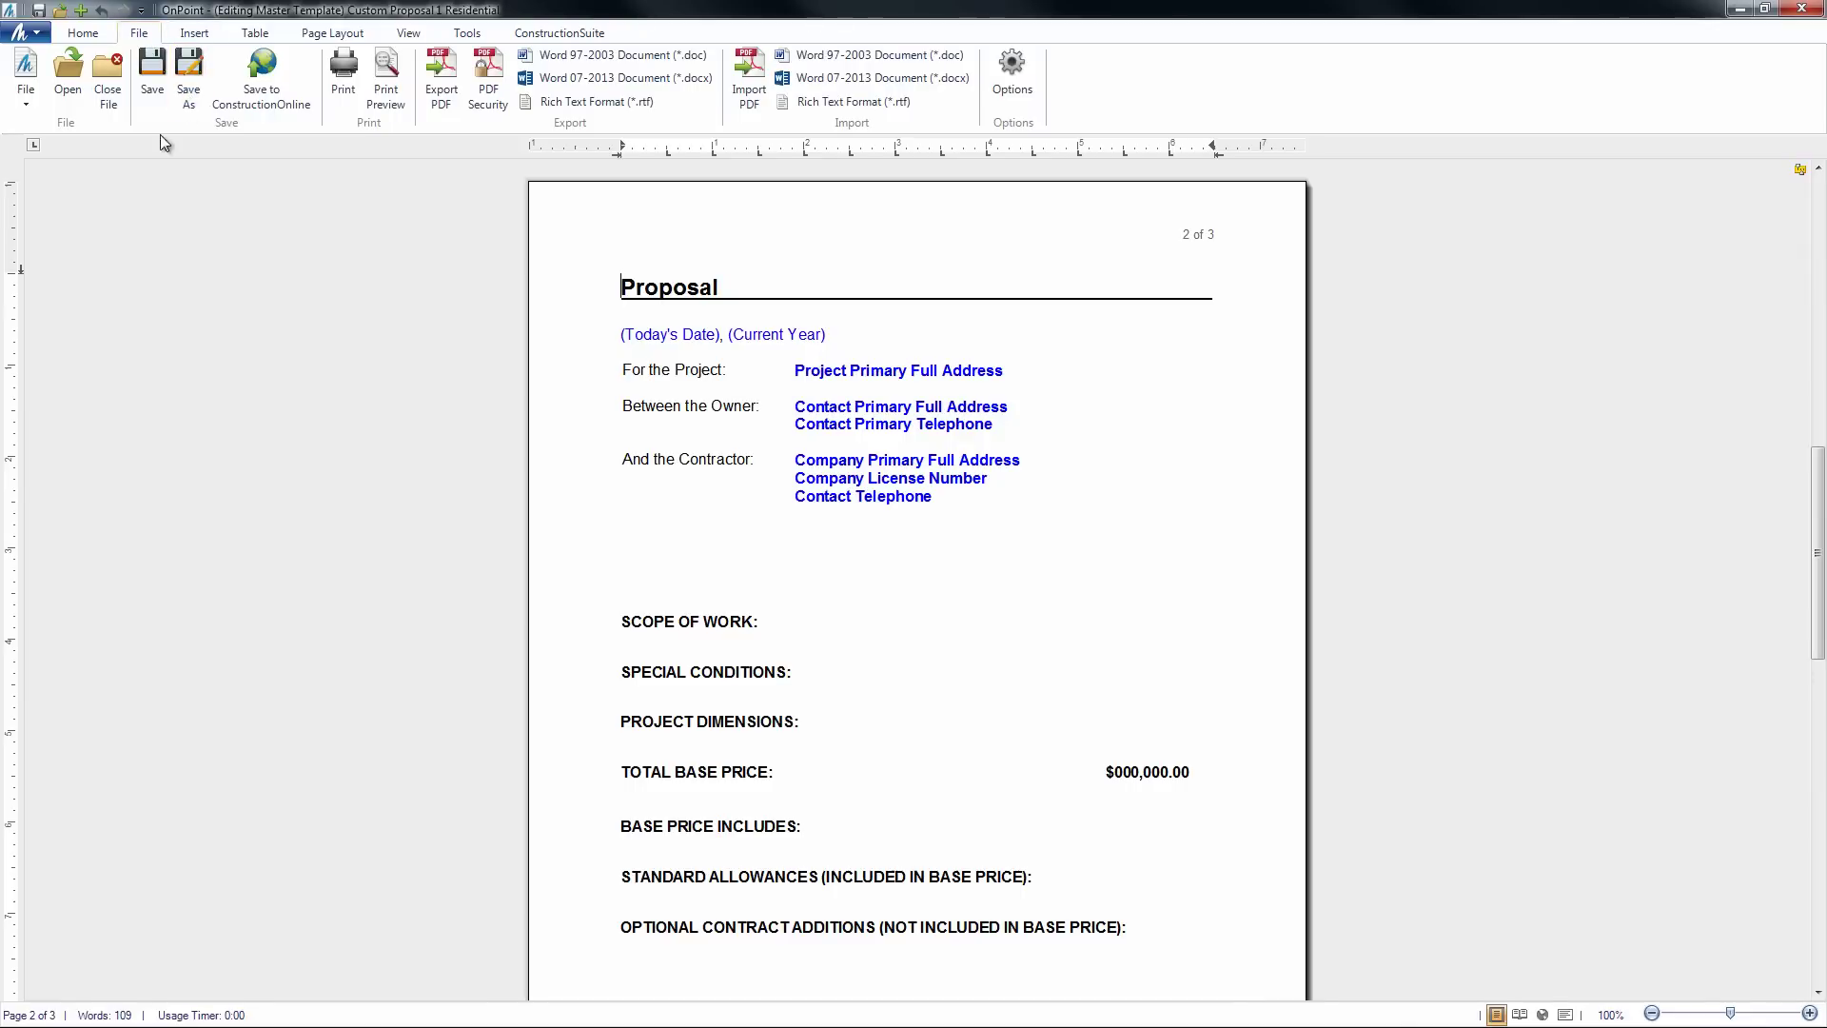
click(148, 83)
scroll(1112, 574, up, 10)
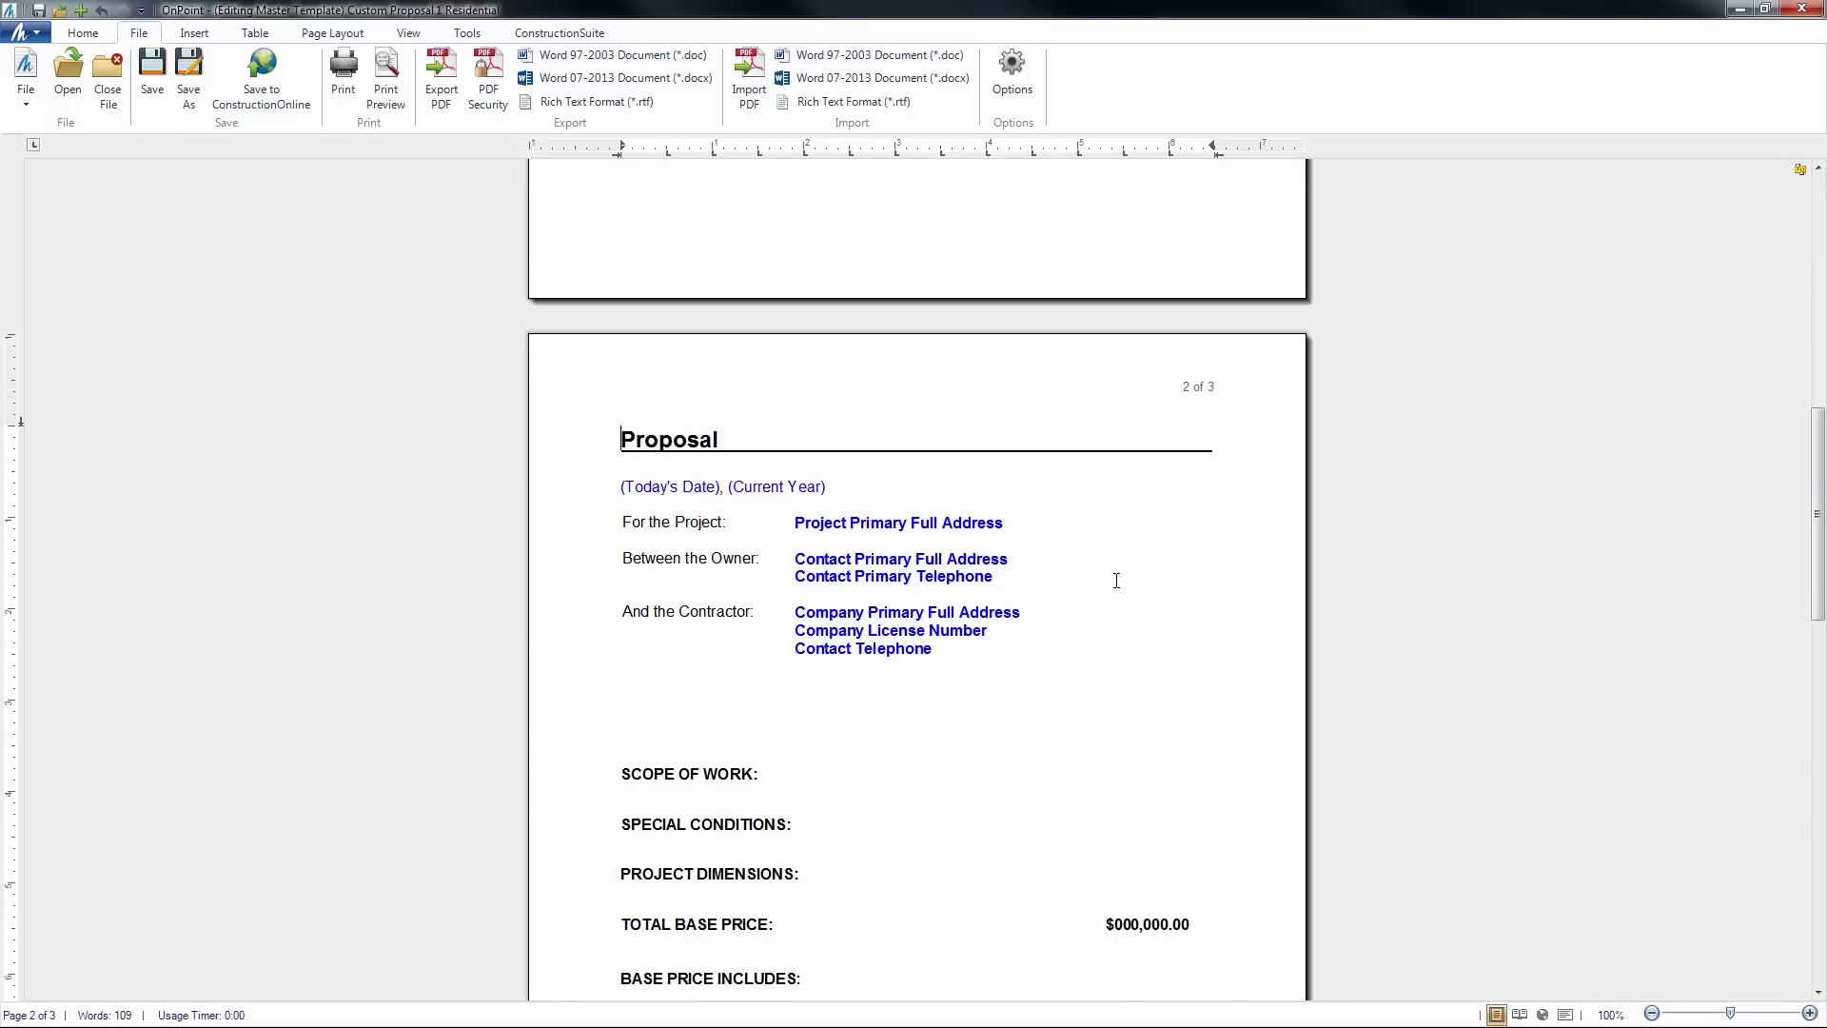
scroll(1113, 574, up, 1)
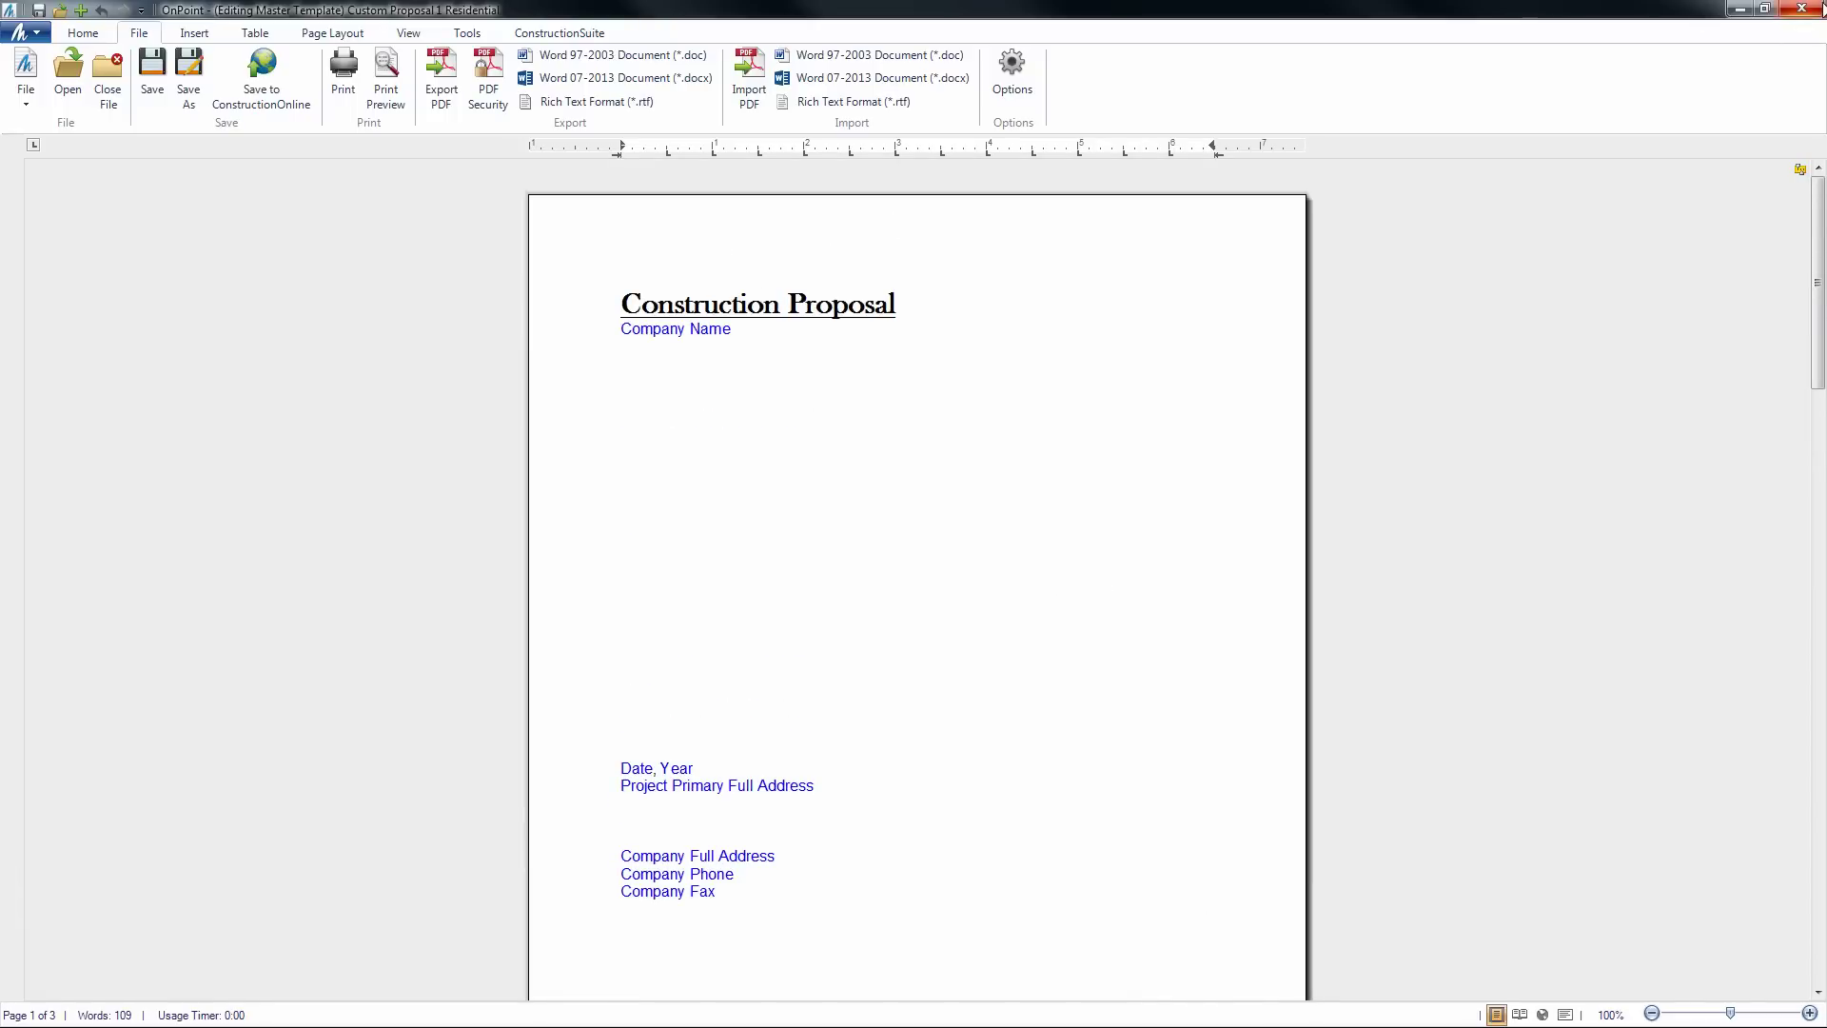
Close OnPoint and start the Proposal Wizard on the Residential Template, advancing to Layout Options
click(1815, 10)
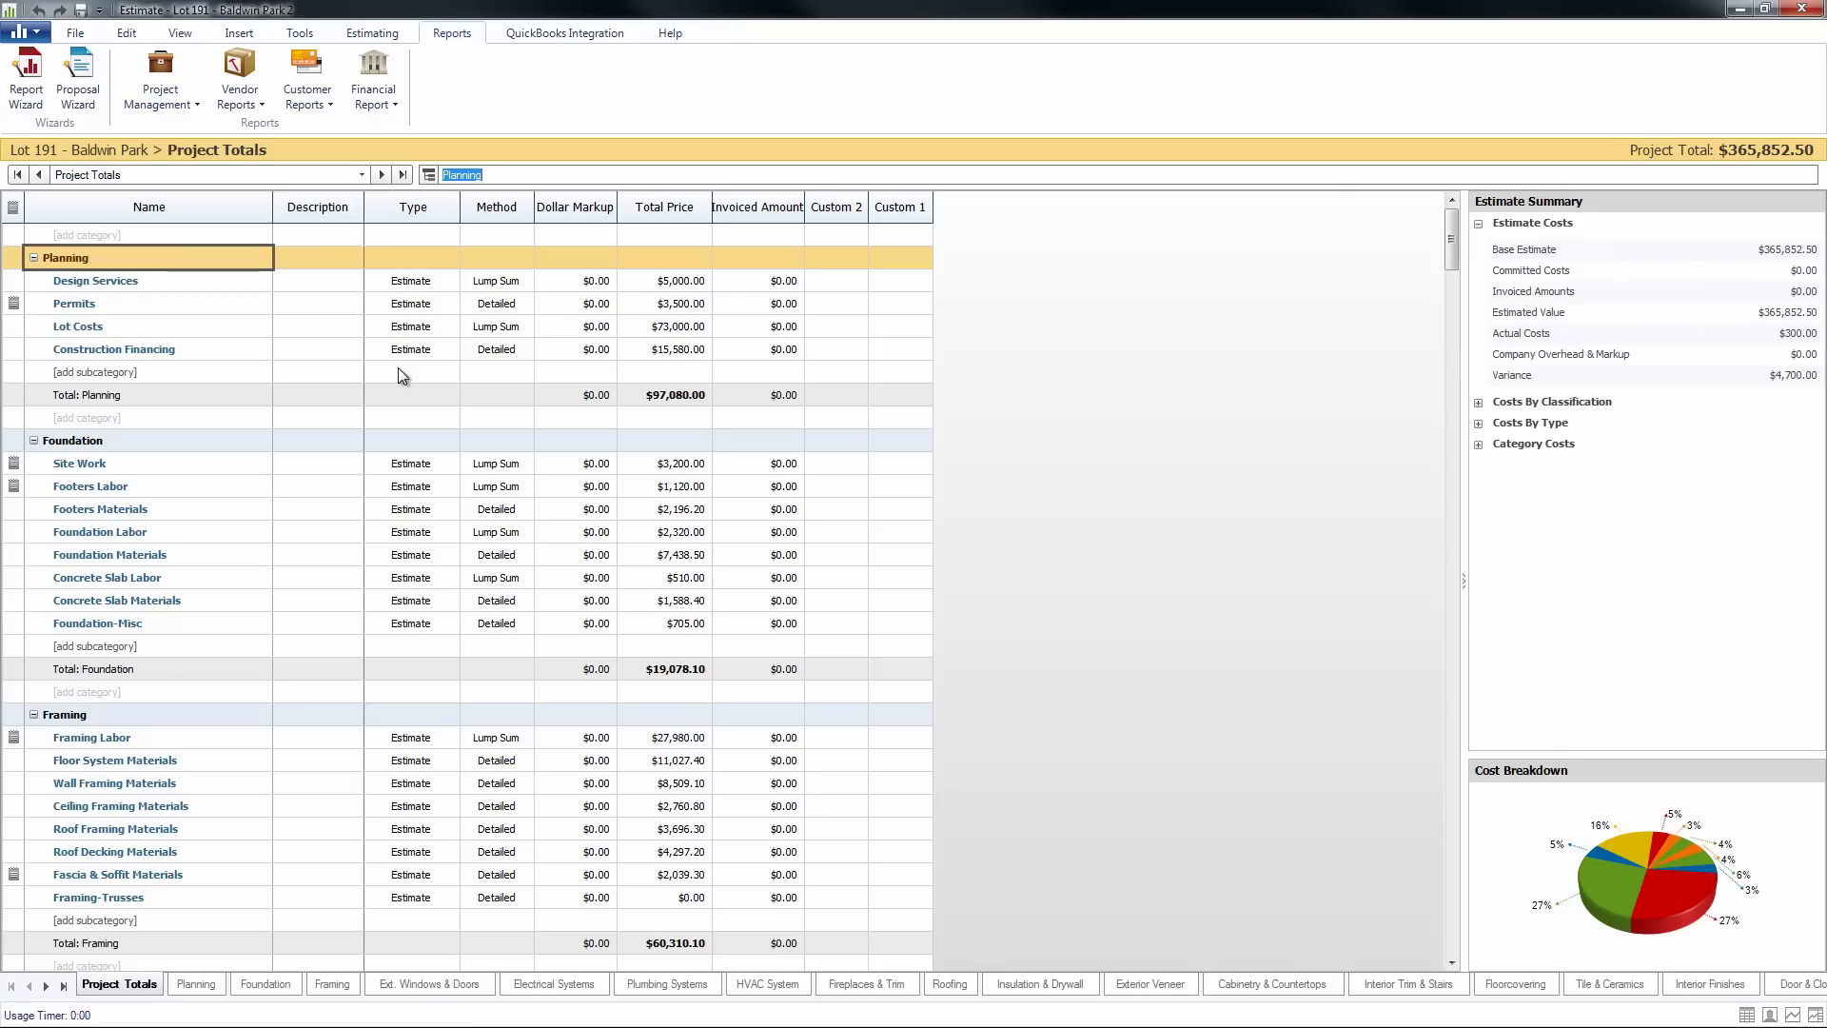
click(78, 81)
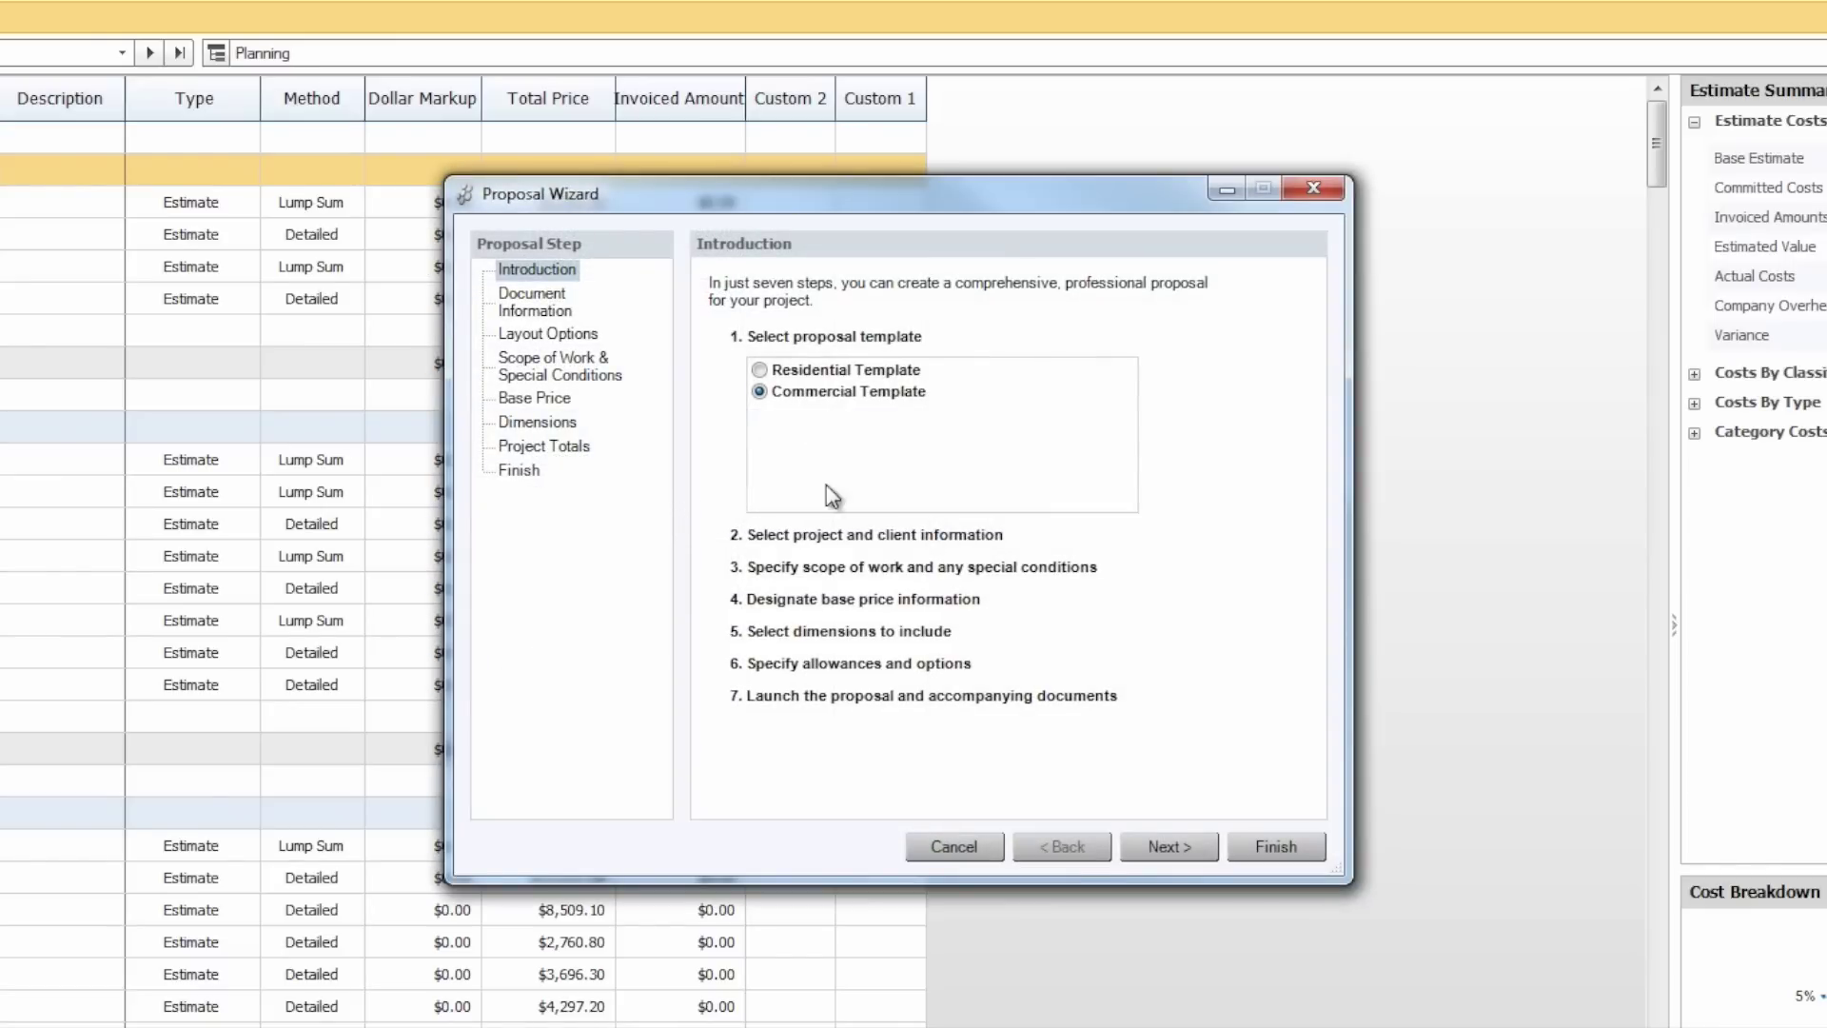
click(916, 369)
click(1182, 848)
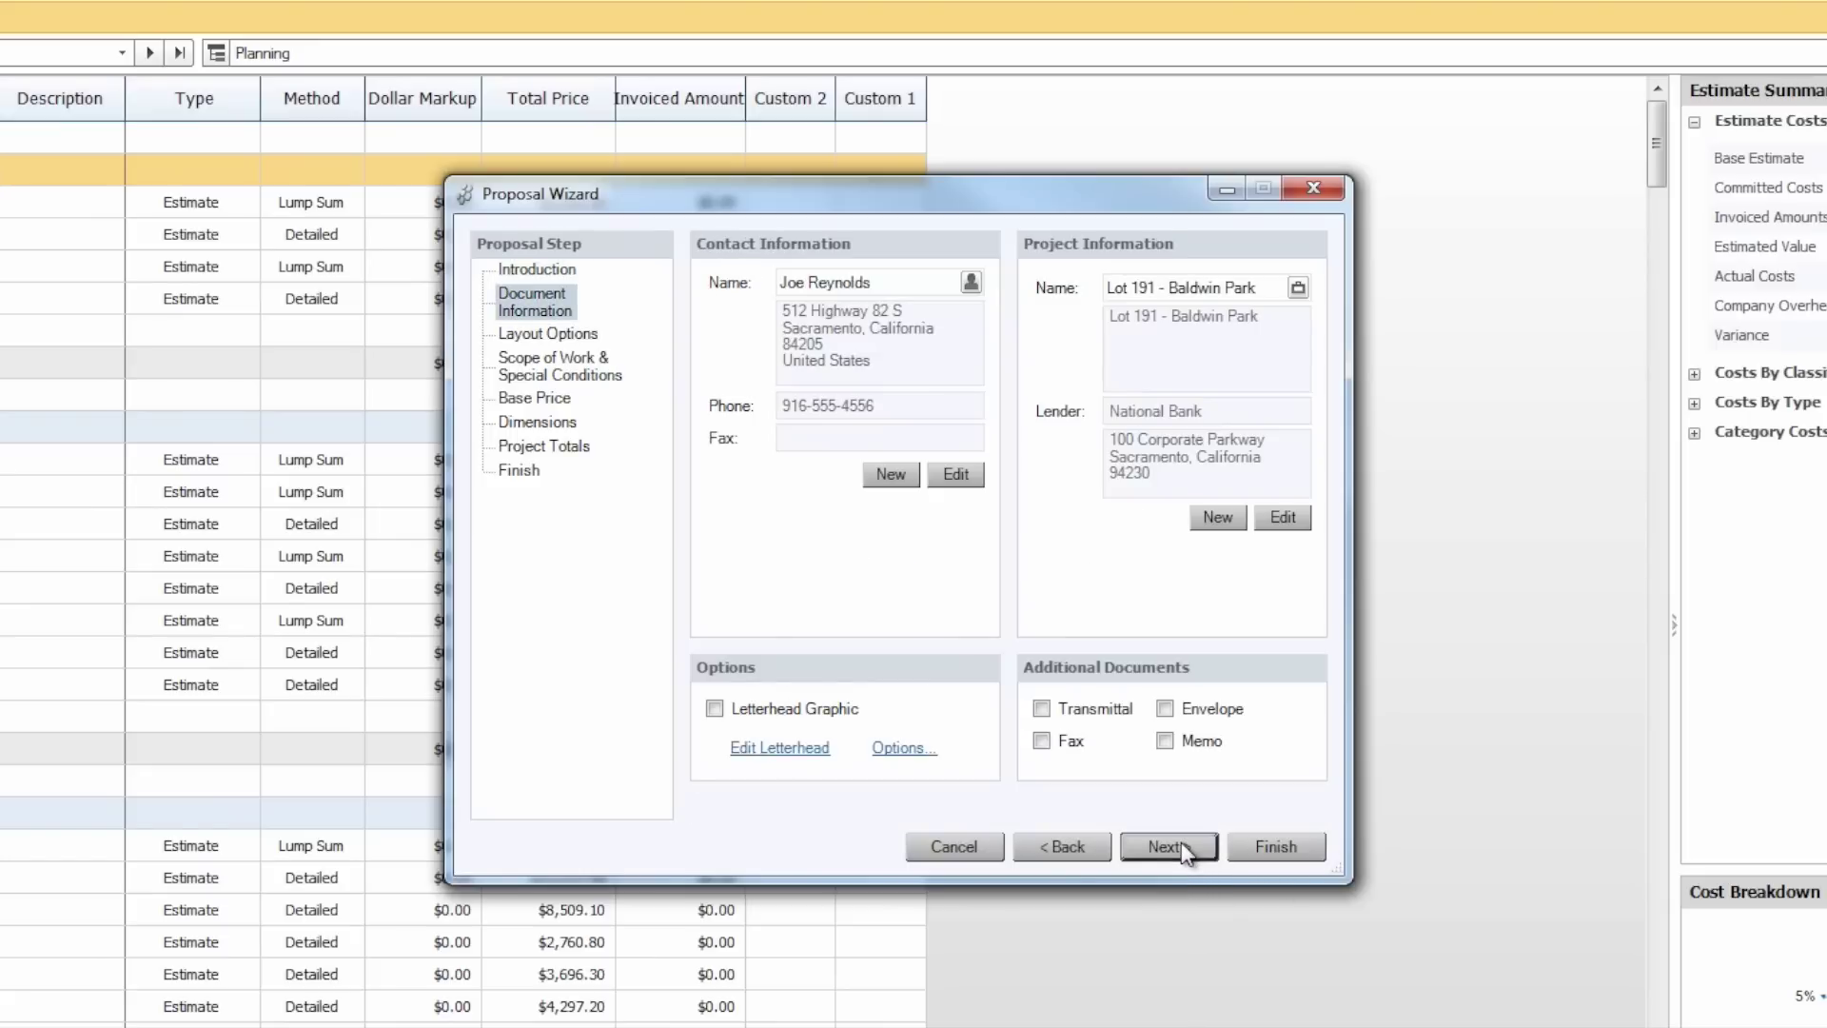
click(1182, 847)
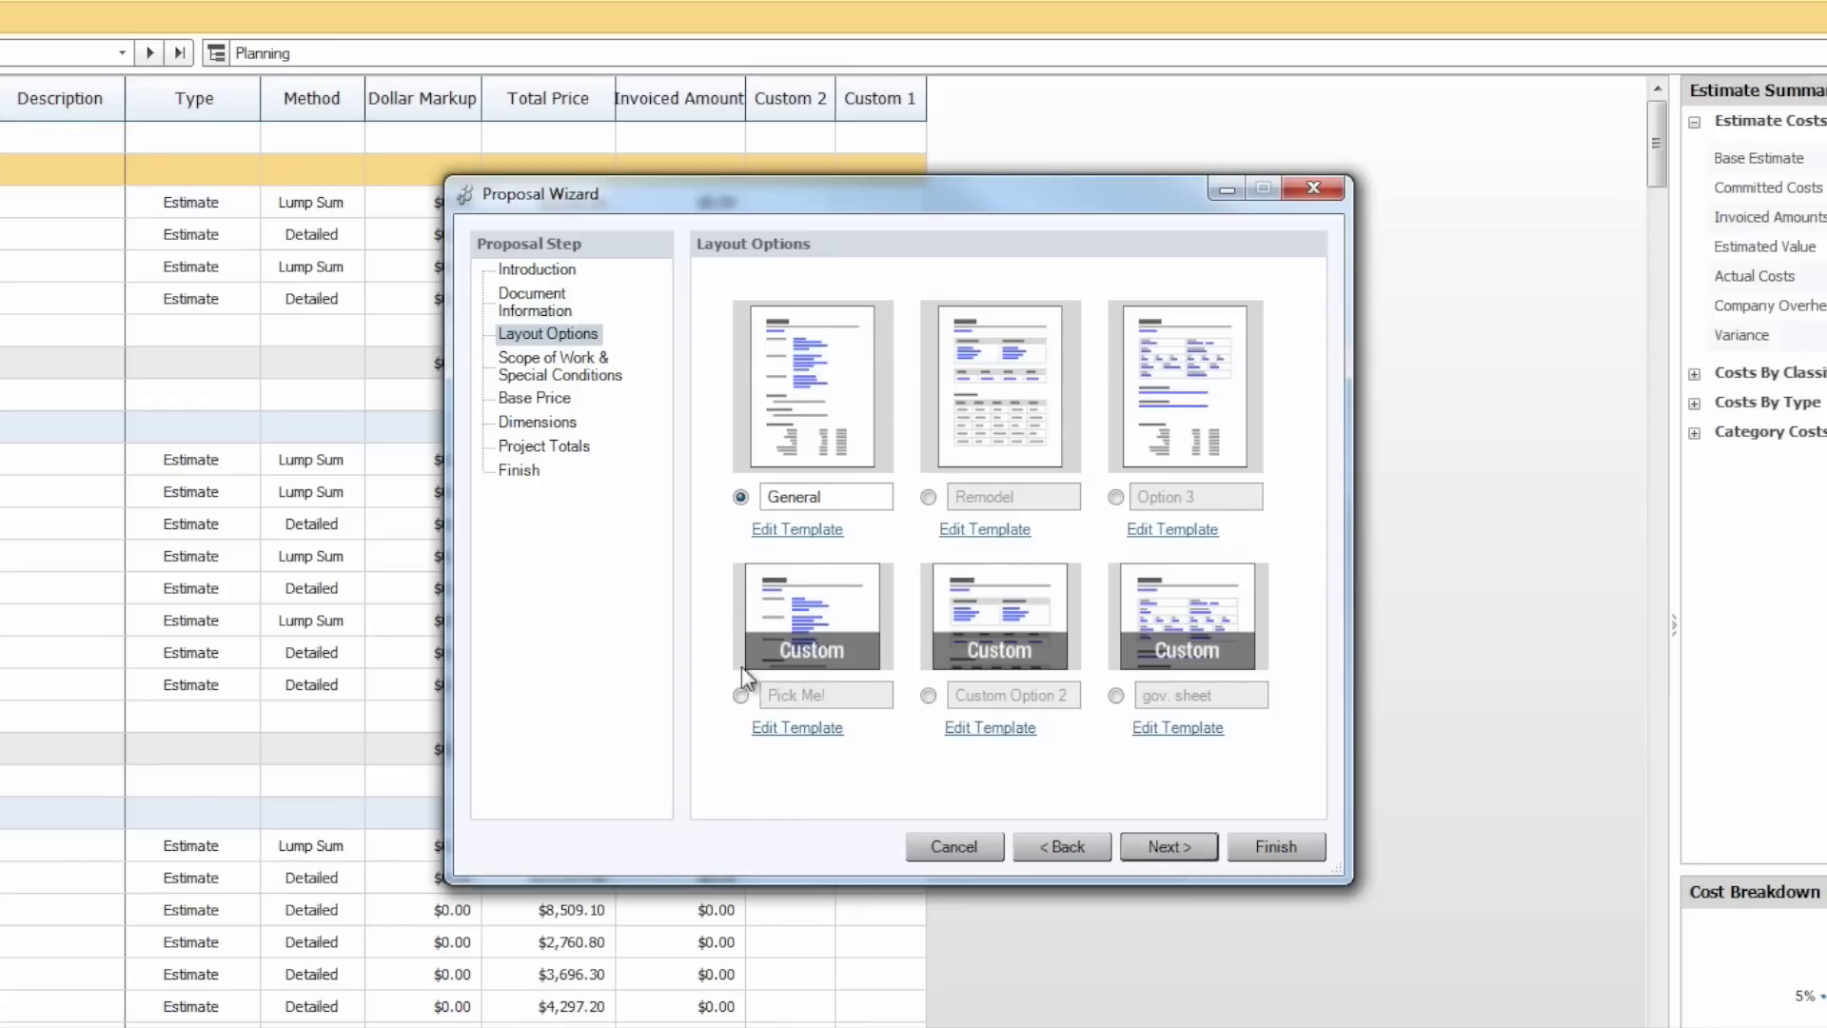
Choose the Pick Me! layout and accept Scope of Work through Project Totals to generate the proposal
click(740, 695)
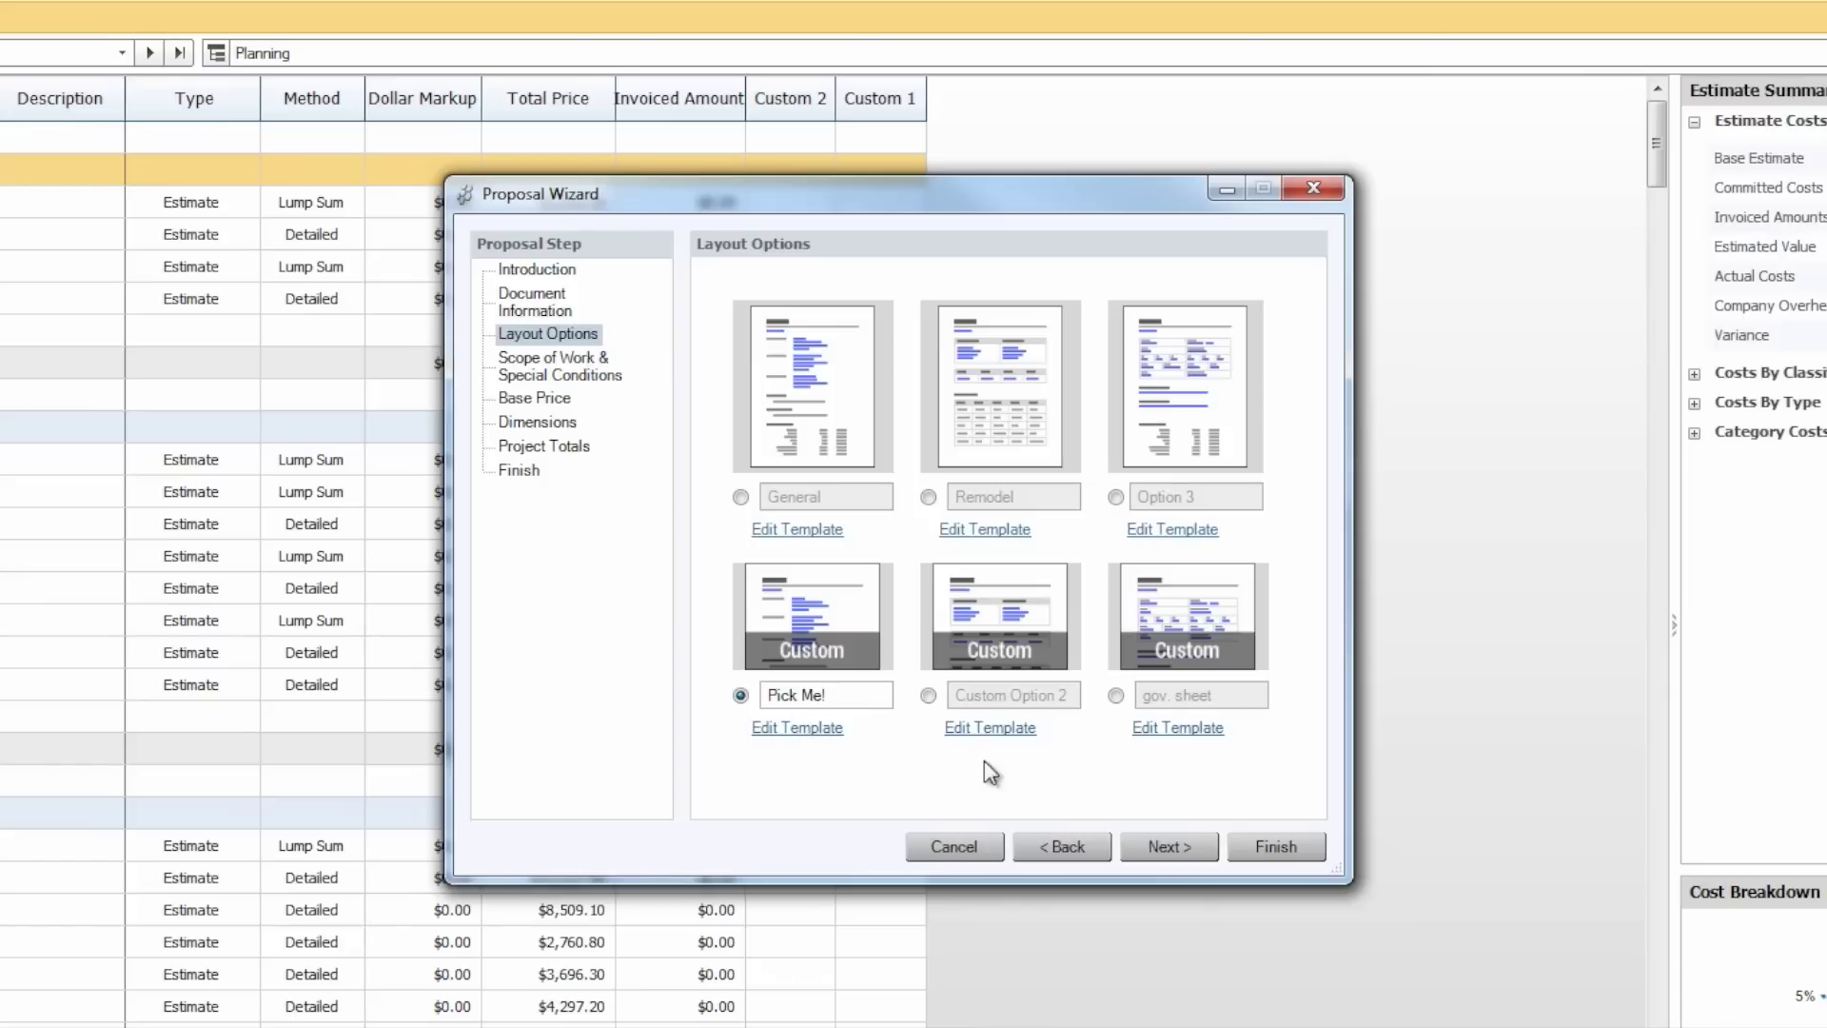
click(1170, 847)
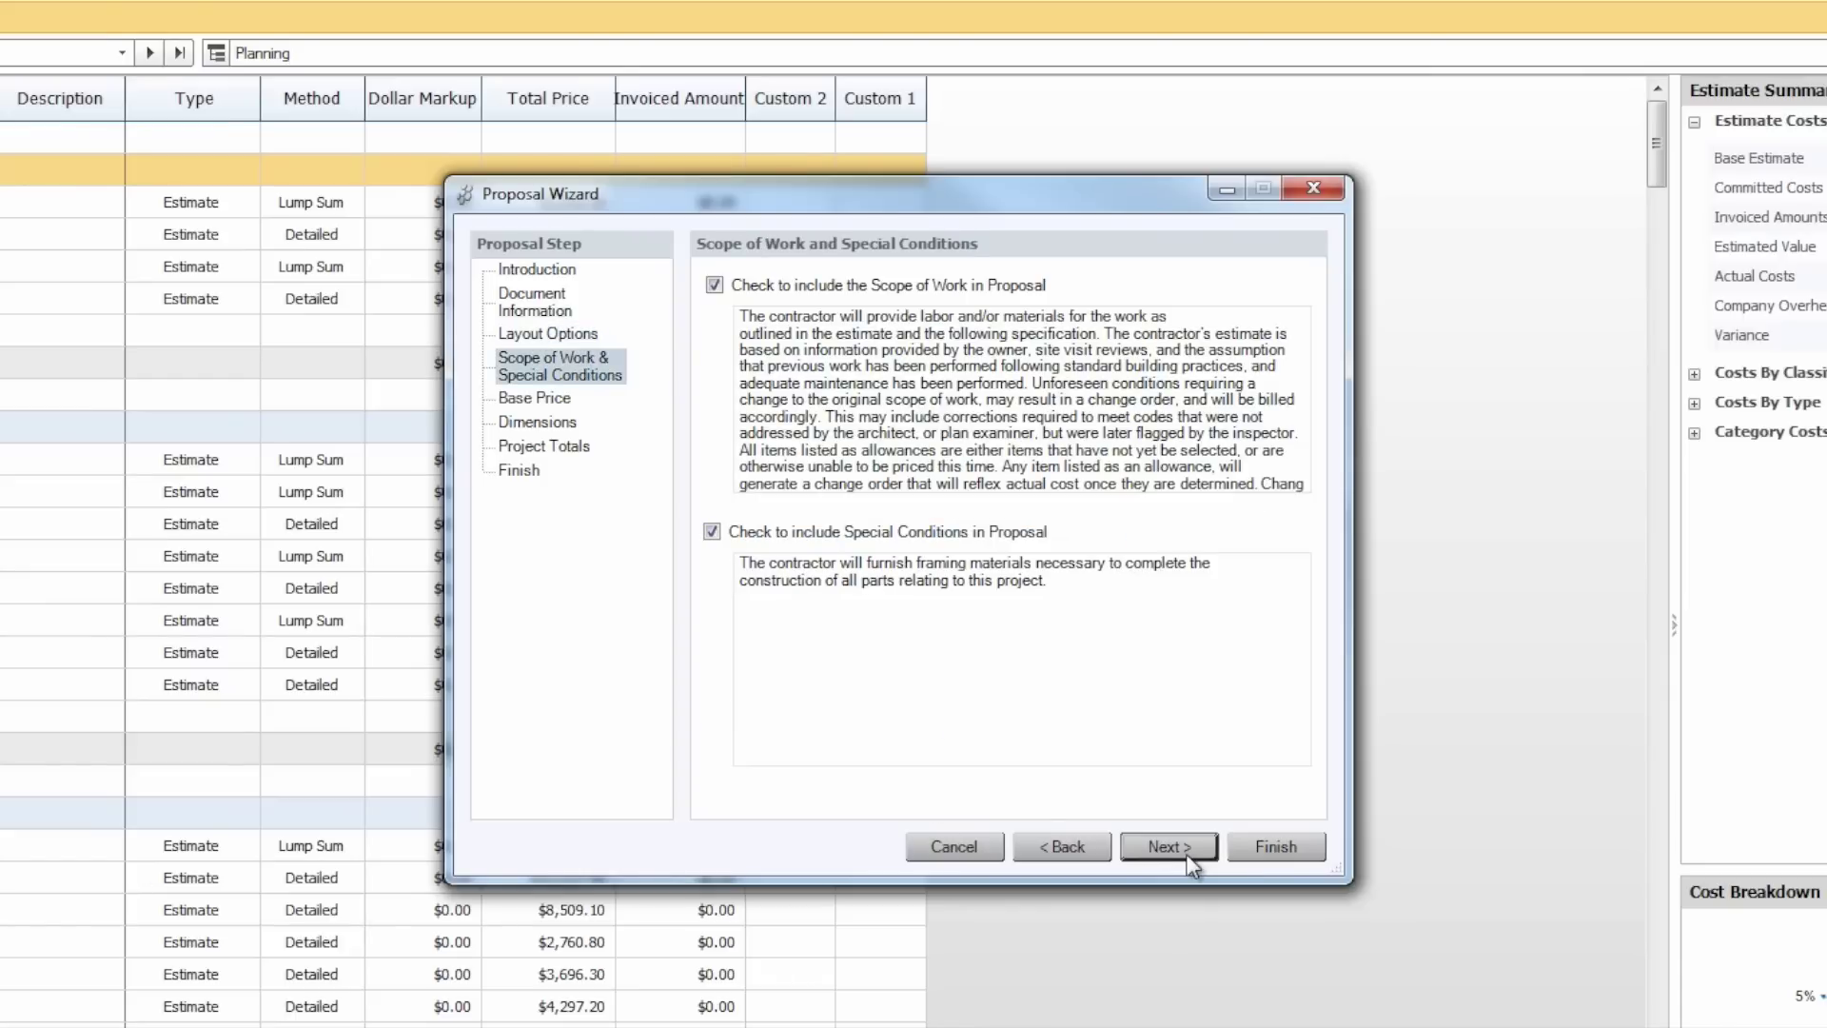
click(1168, 846)
click(1188, 854)
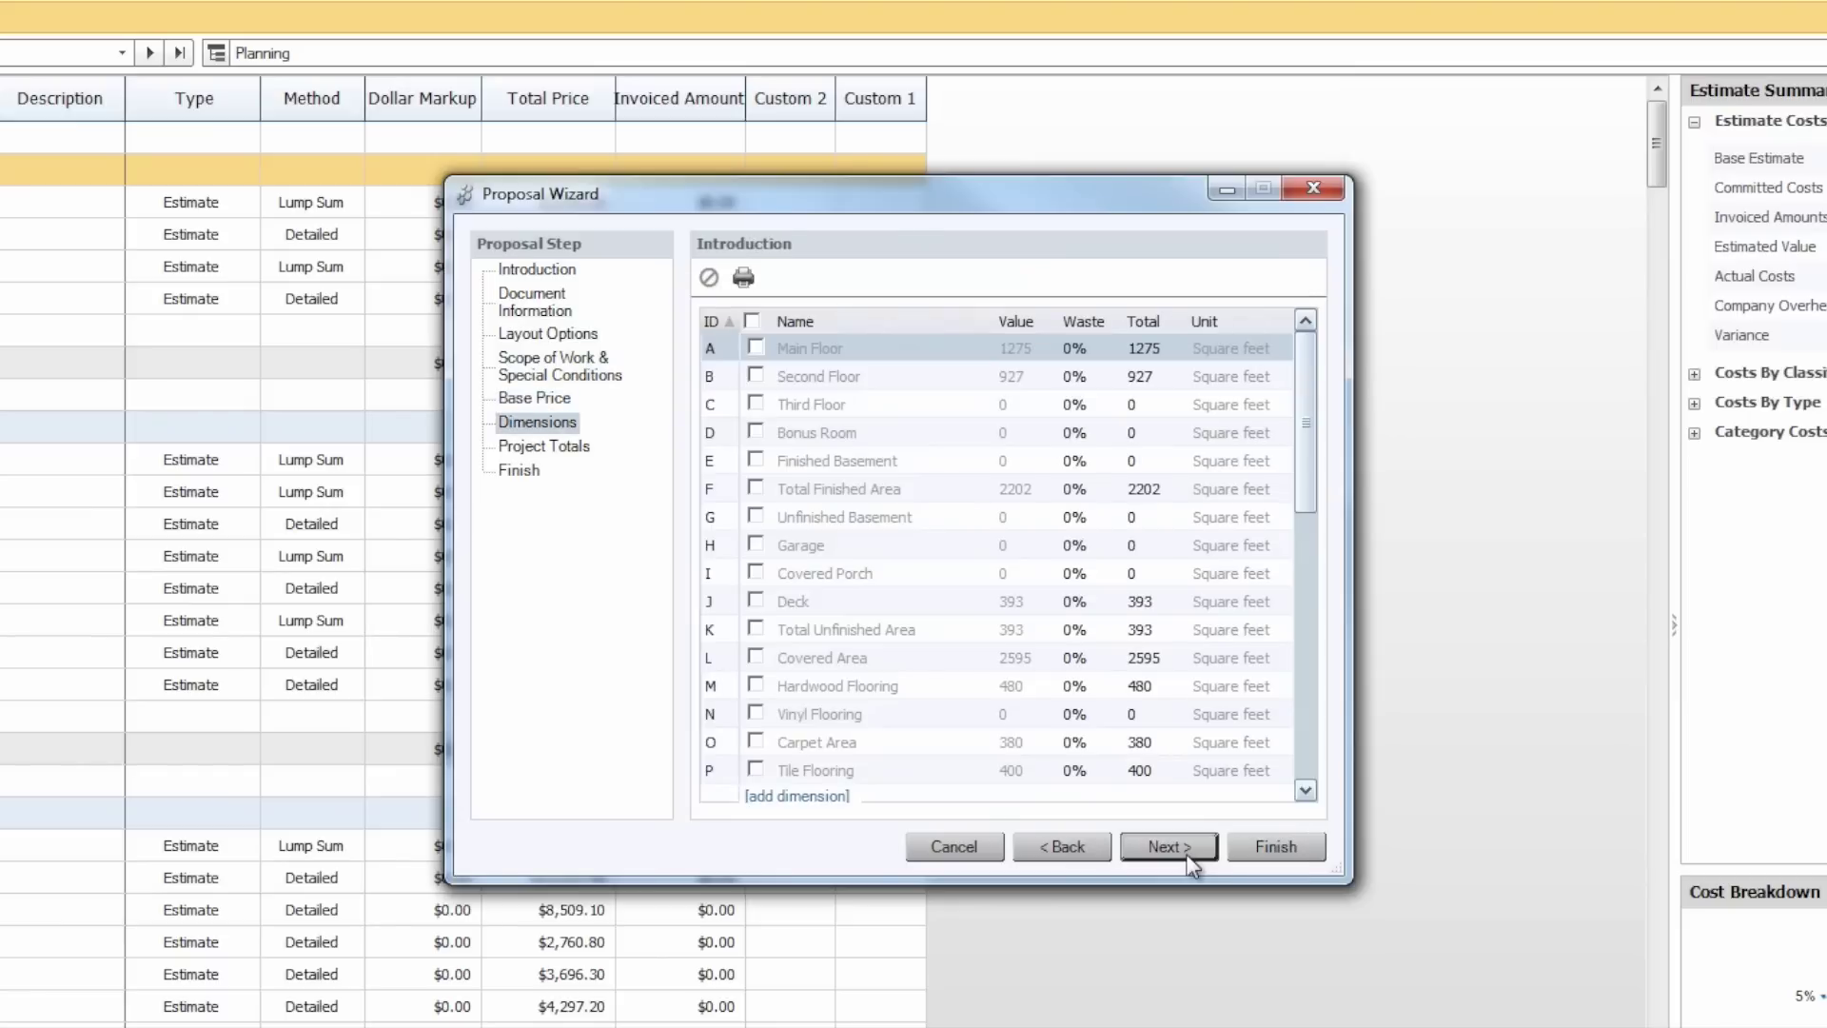
click(1190, 857)
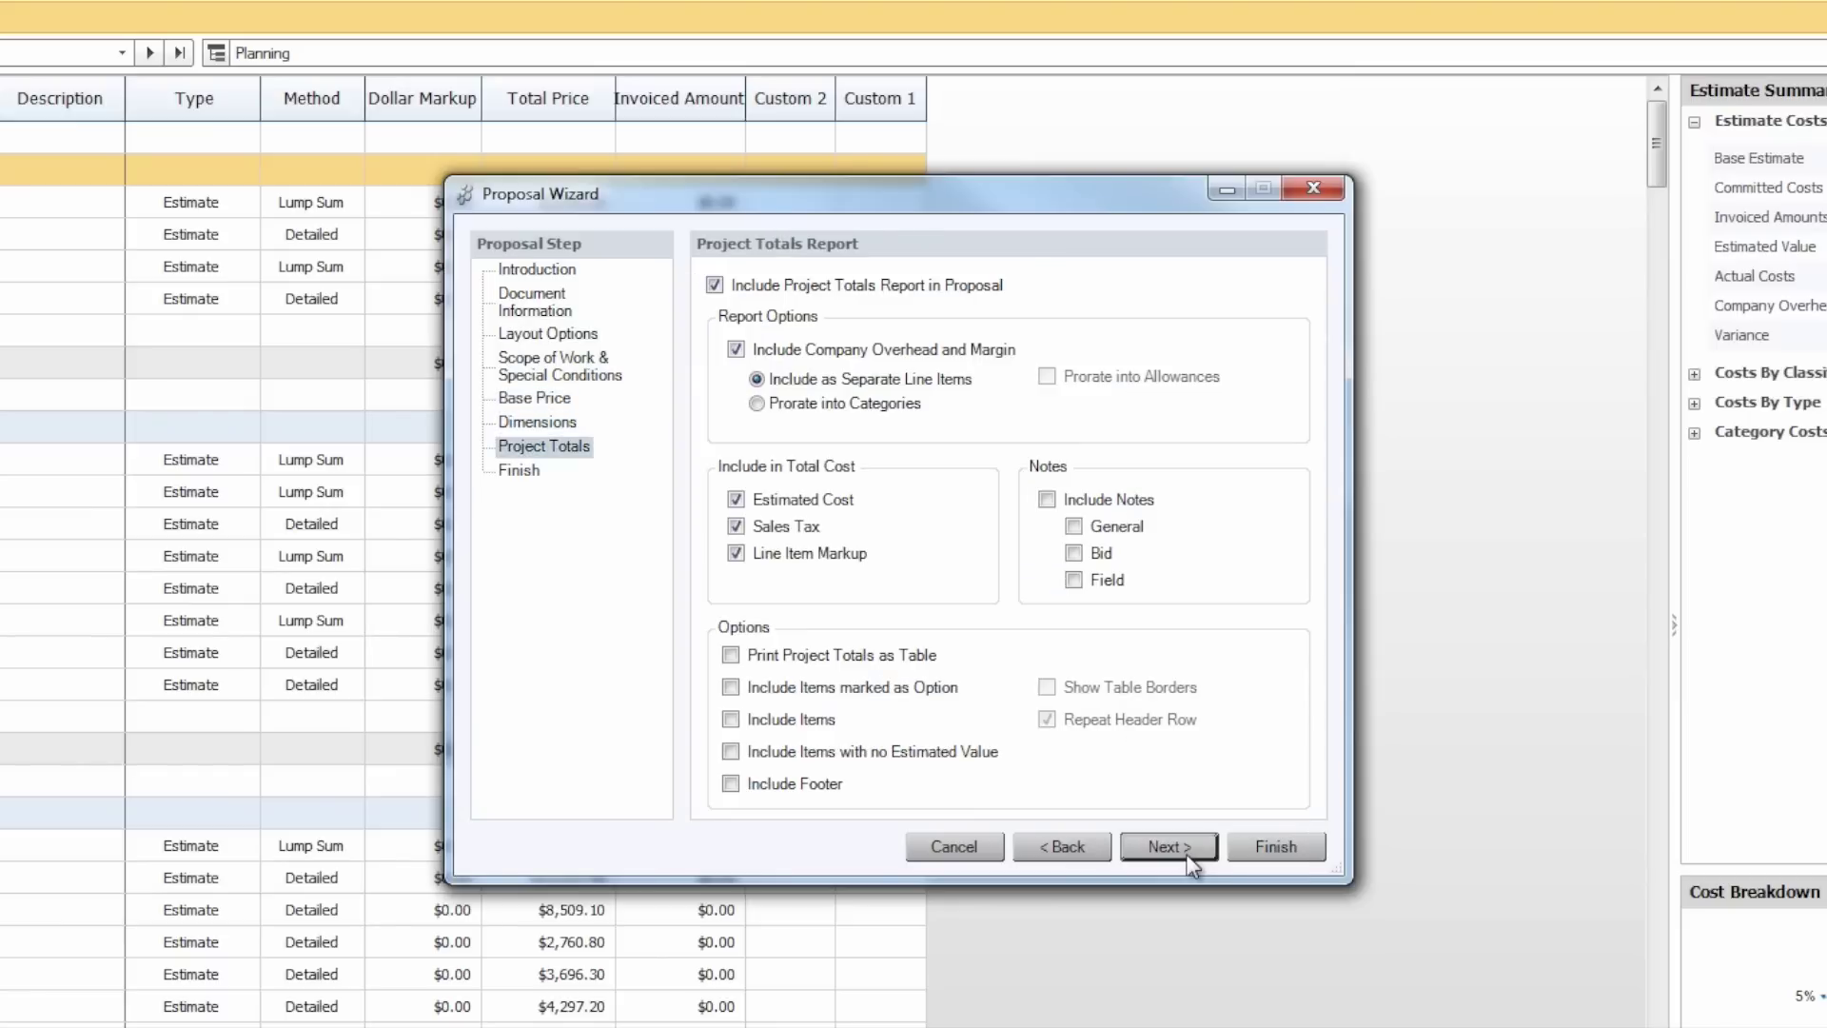
click(1283, 856)
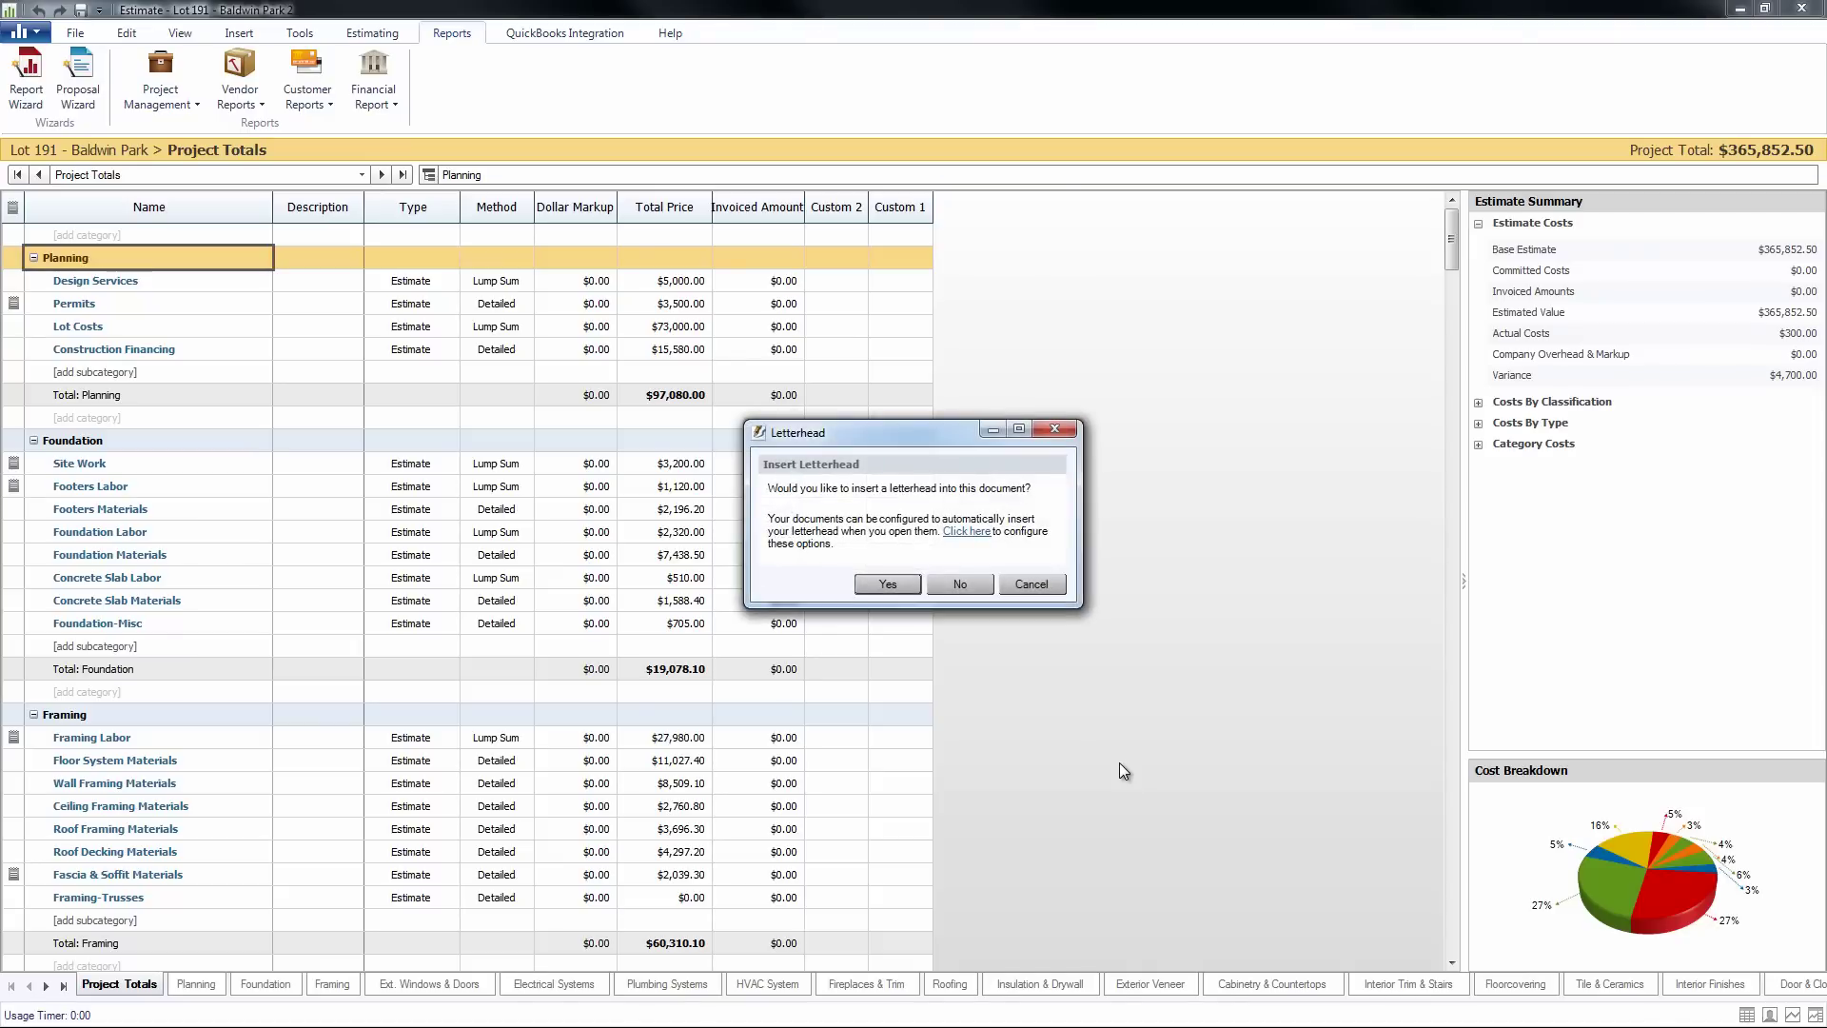
Accept the prompt to top the 12-page Lot 191 proposal with the Eagle Rock Construction letterhead
click(889, 586)
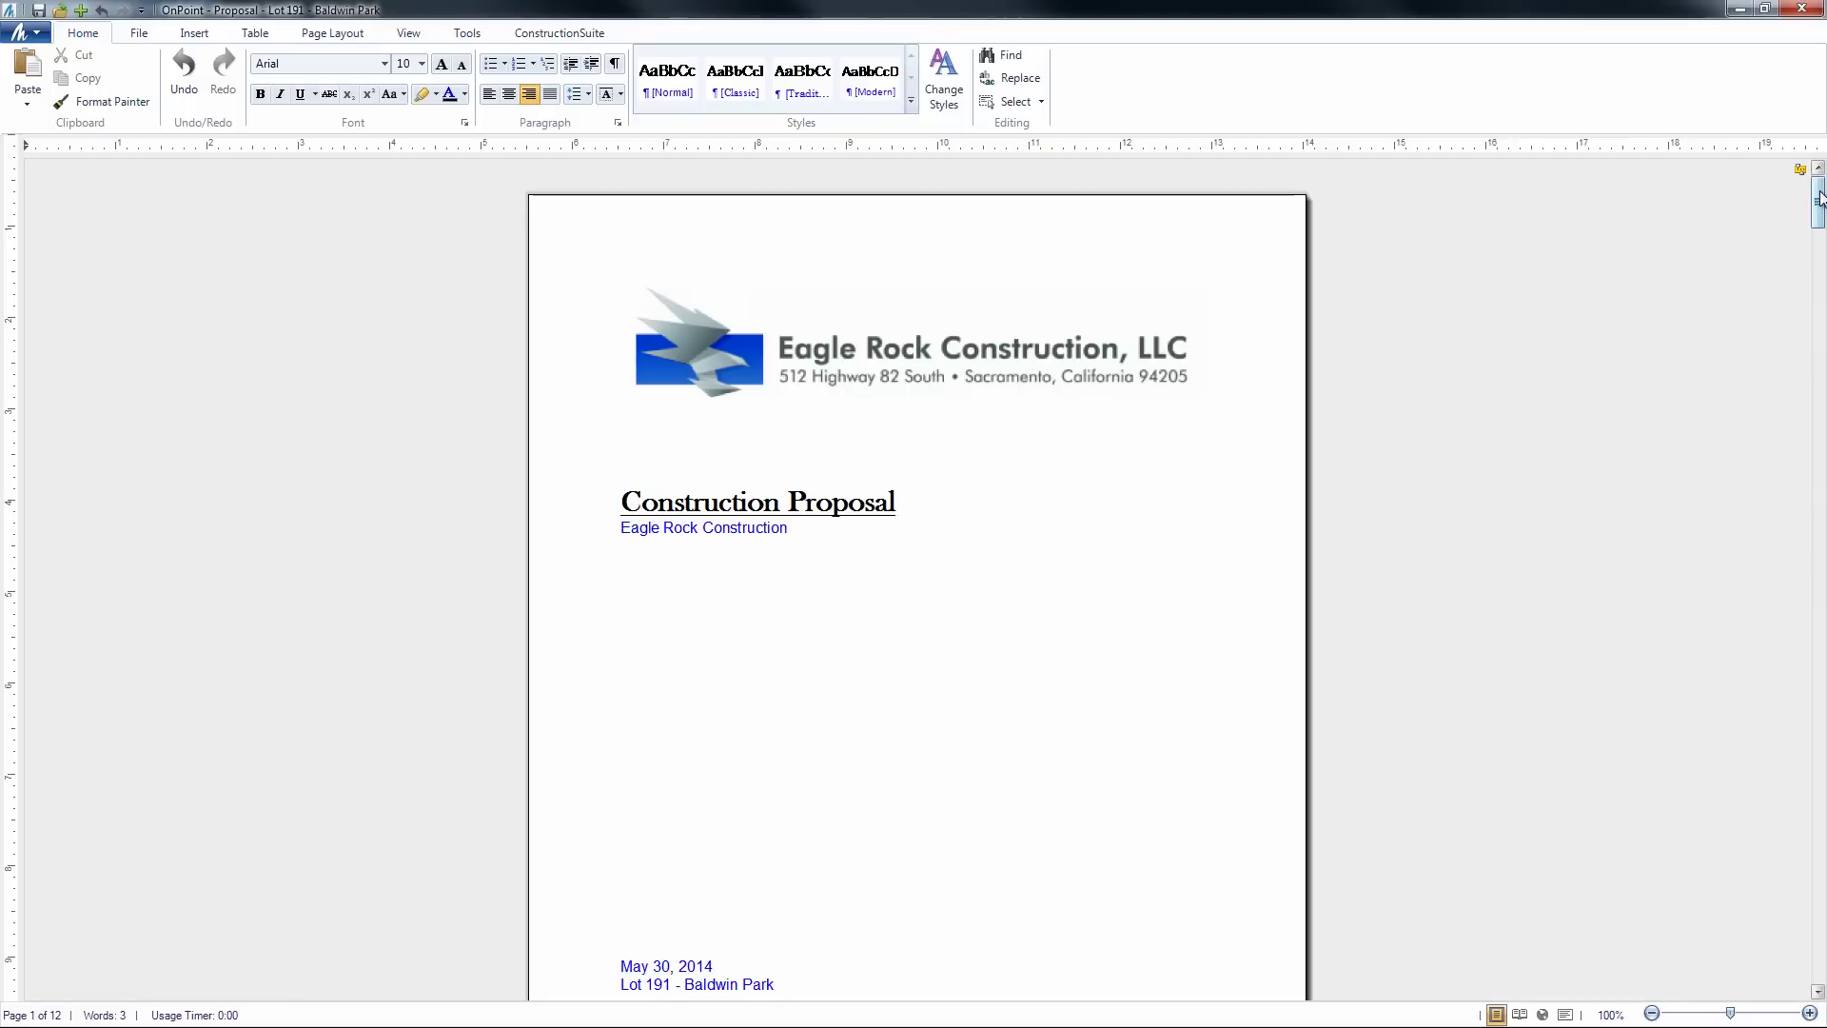
drag(1819, 198, 1807, 328)
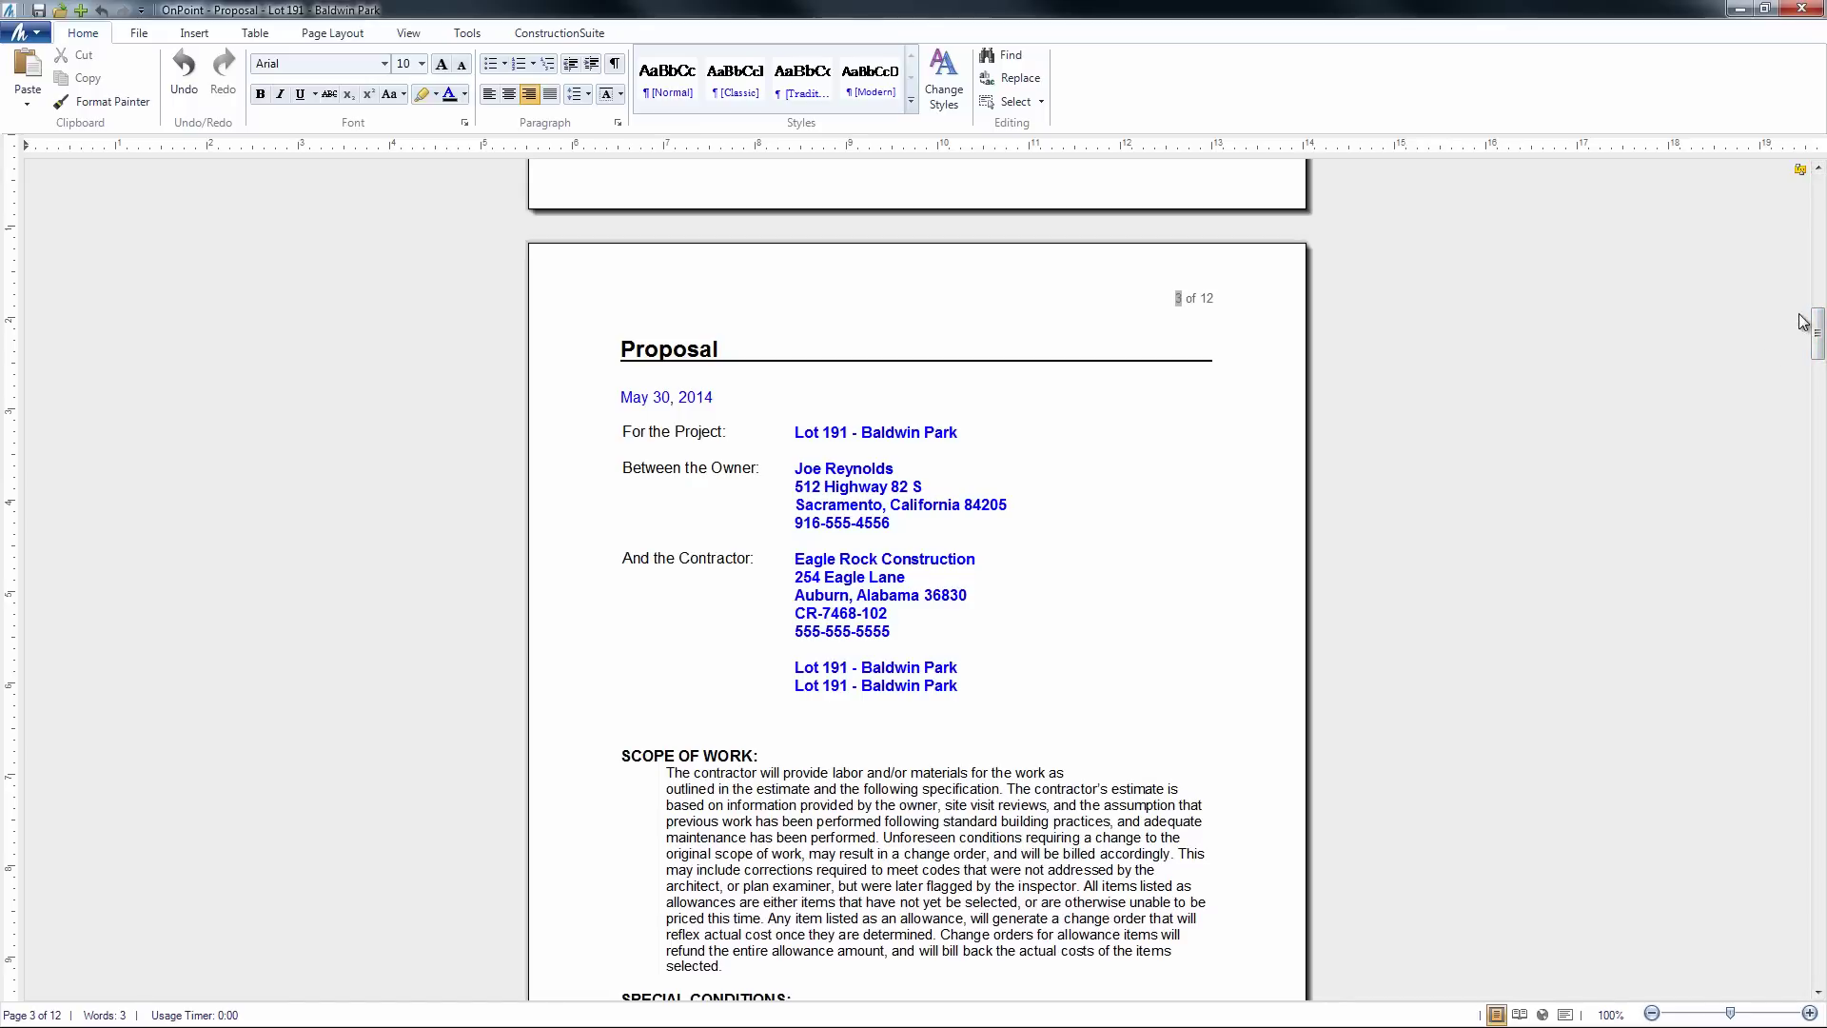
mouse_move(1818, 343)
mouse_down()
mouse_move(1818, 373)
mouse_move(1818, 357)
mouse_up()
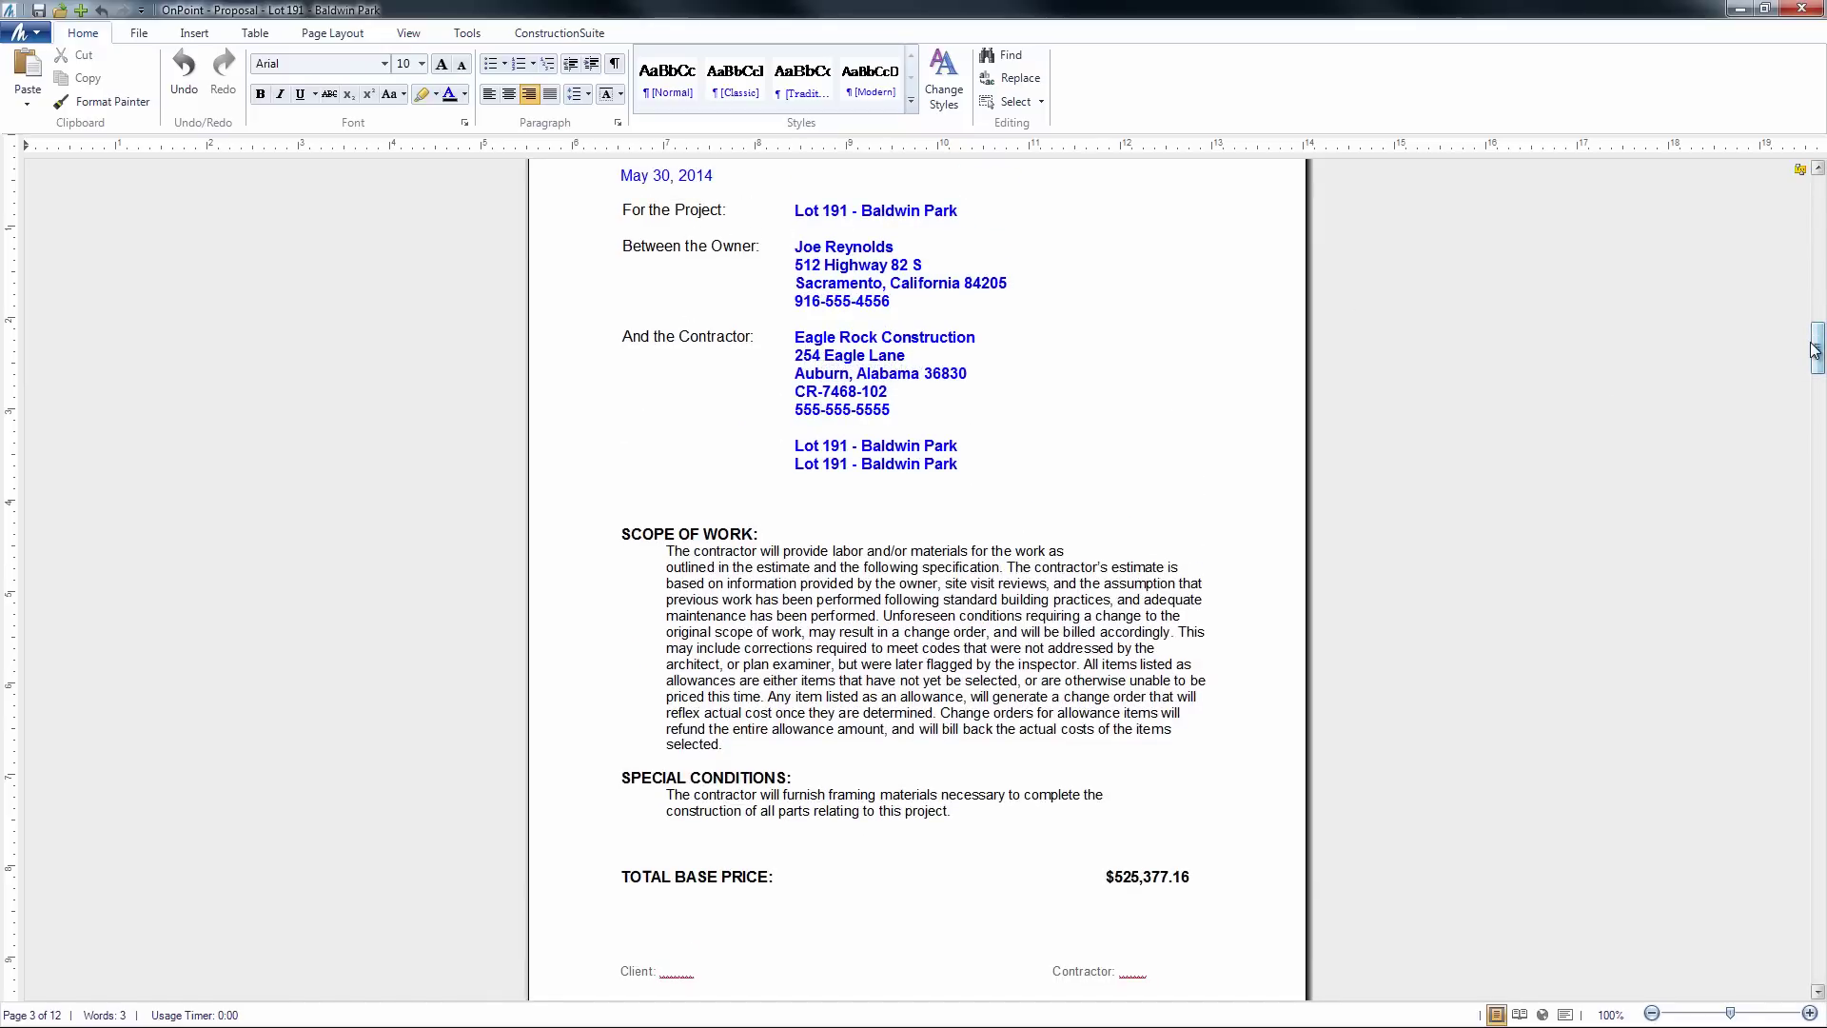
drag(1818, 350, 1817, 499)
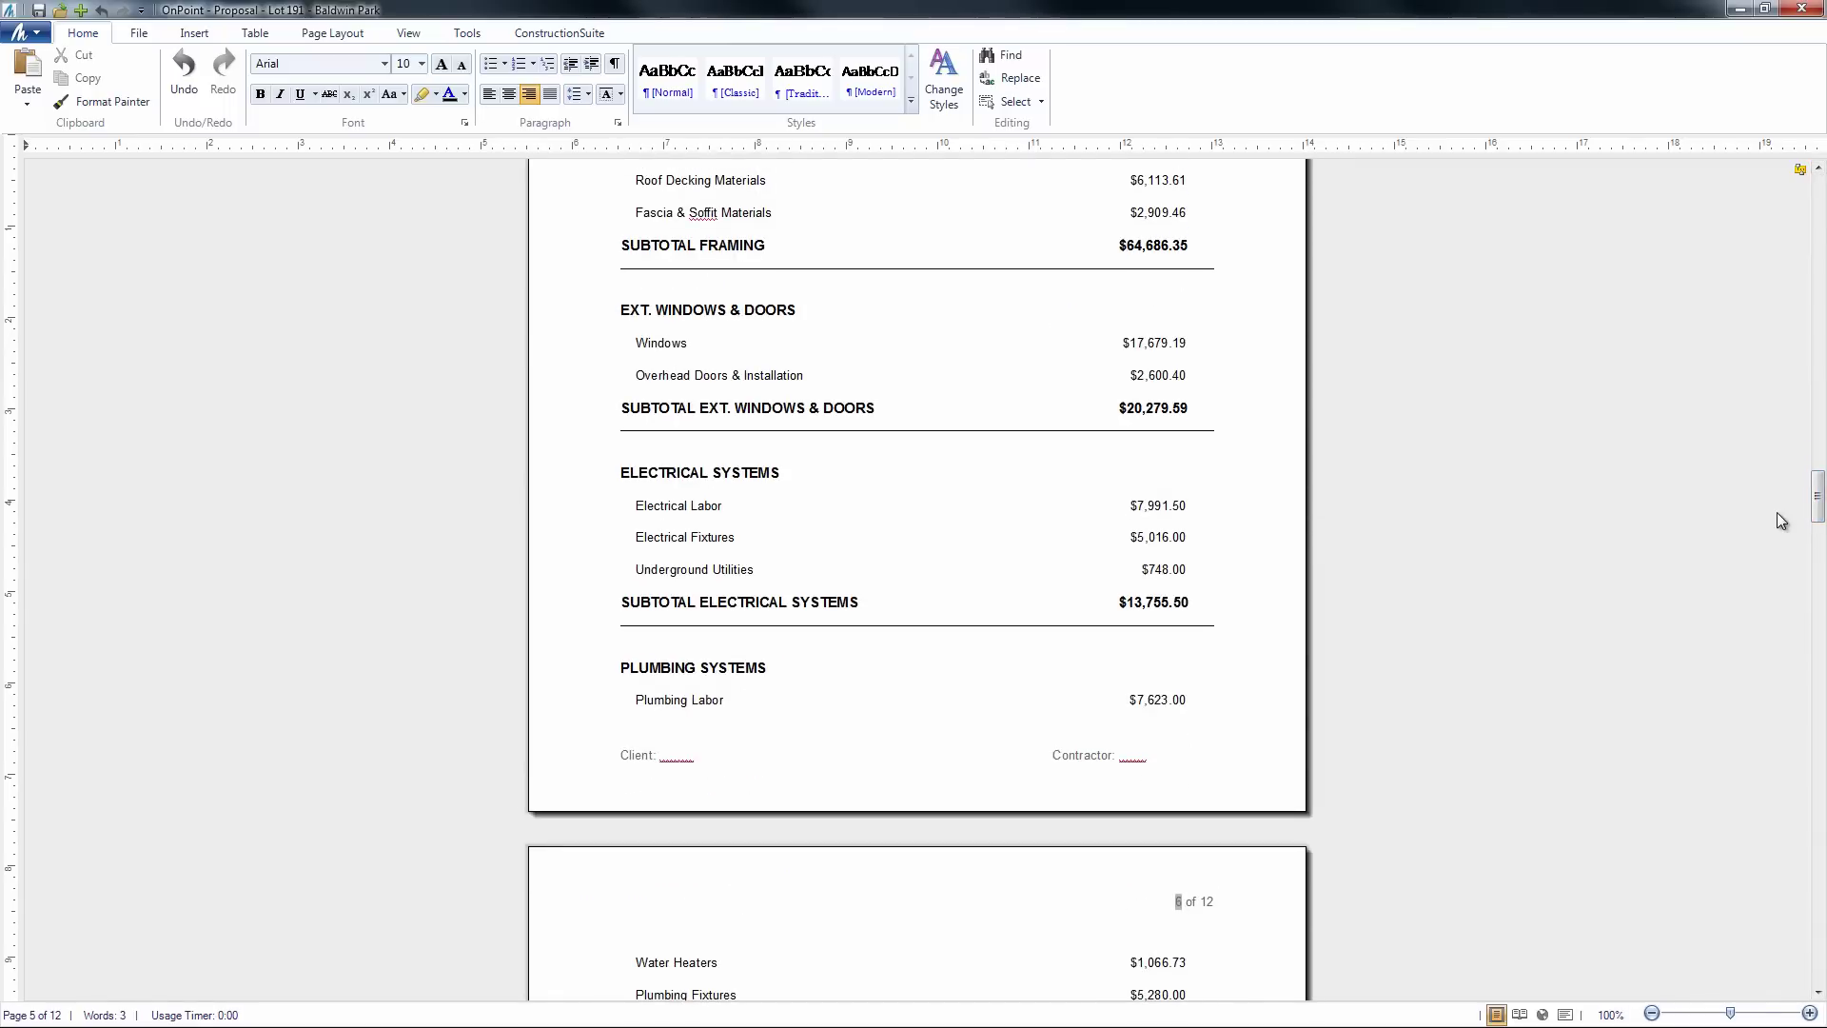